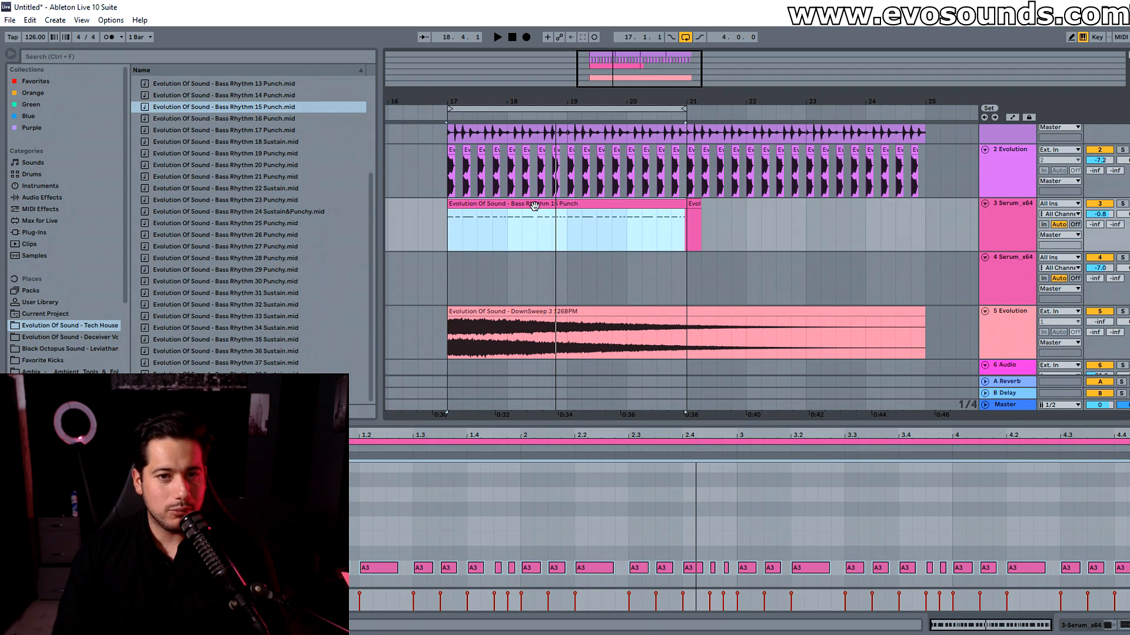
# Step: Enlarge the note editor for the Bass Rhythm 15 Punch clip and select all of its A3 notes
pyautogui.moveTo(561, 424); pyautogui.dragTo(559, 293)
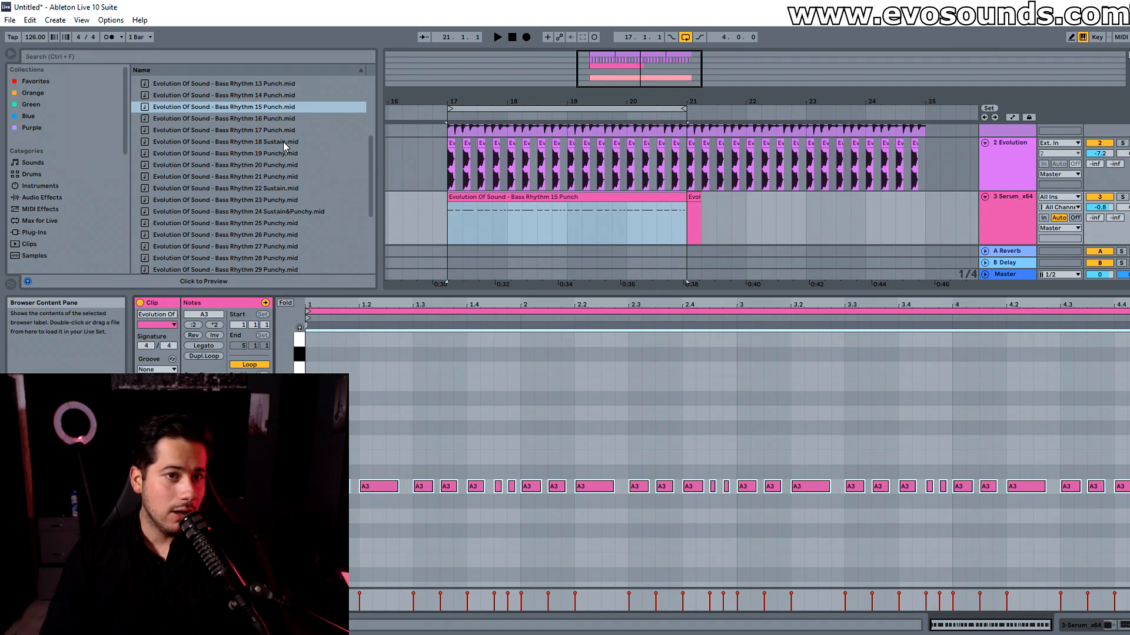
pyautogui.moveTo(367, 178); pyautogui.dragTo(375, 255)
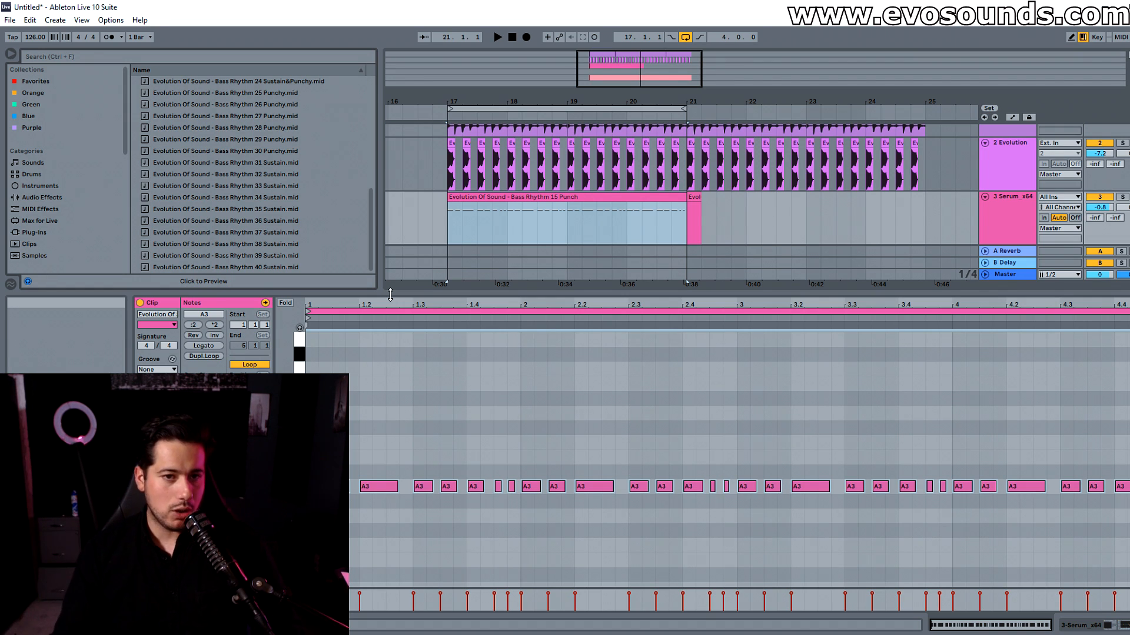
pyautogui.moveTo(317, 530); pyautogui.dragTo(1123, 406)
pyautogui.scroll(-2, 559, 359)
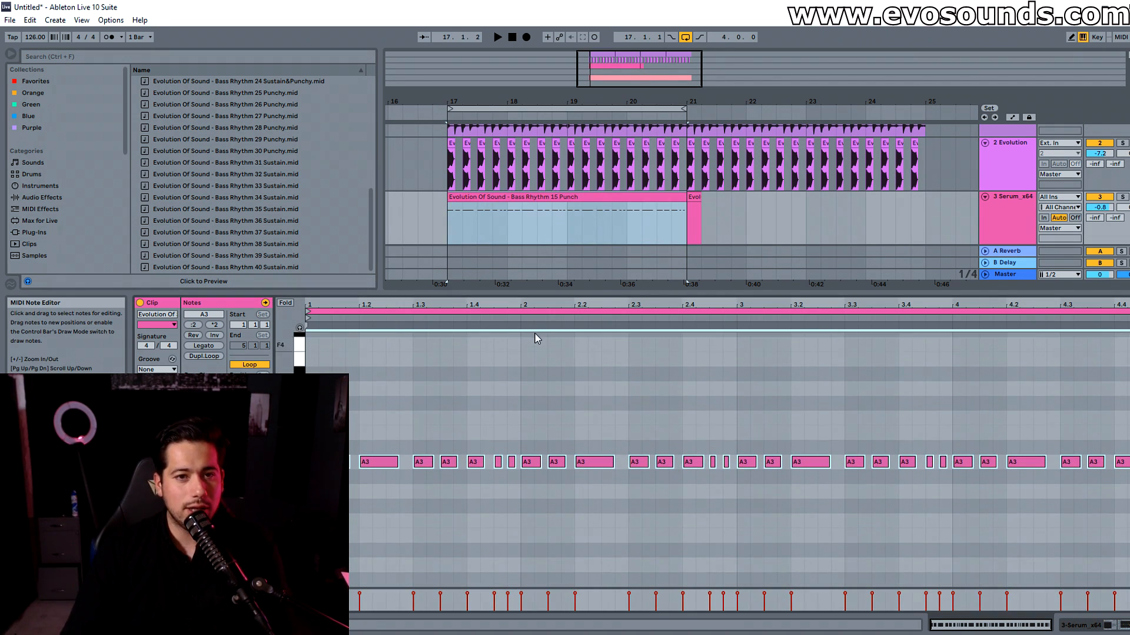
# Step: Select the Bass Rhythm 15 Punch clip in the arrangement and play it to hear the unchanged rhythm
pyautogui.click(570, 197)
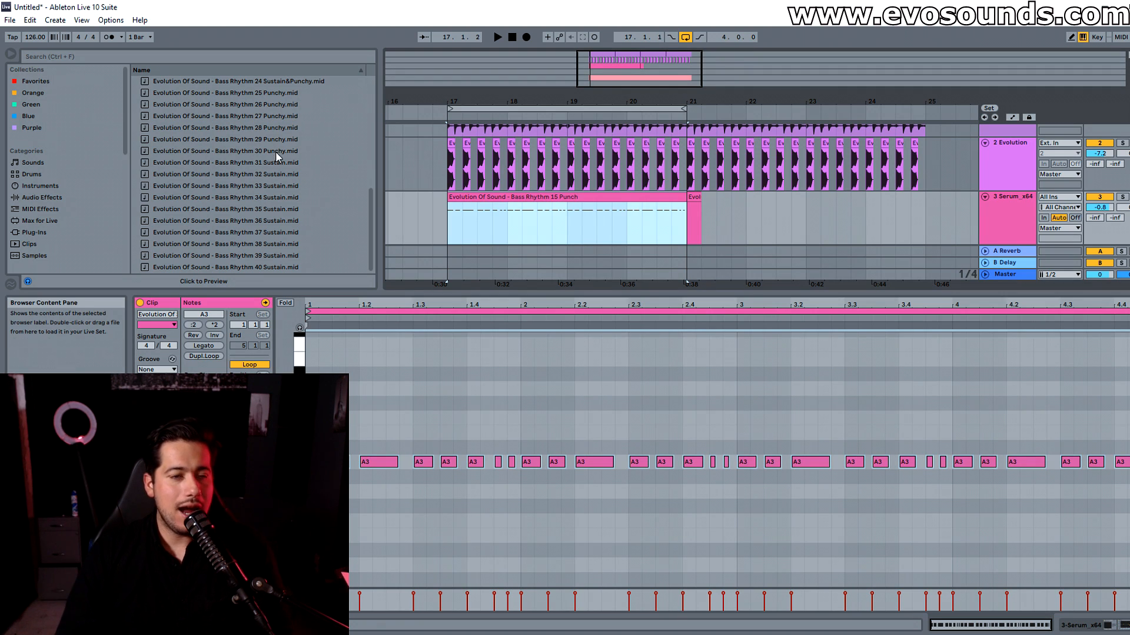
pyautogui.moveTo(369, 224); pyautogui.dragTo(340, 305)
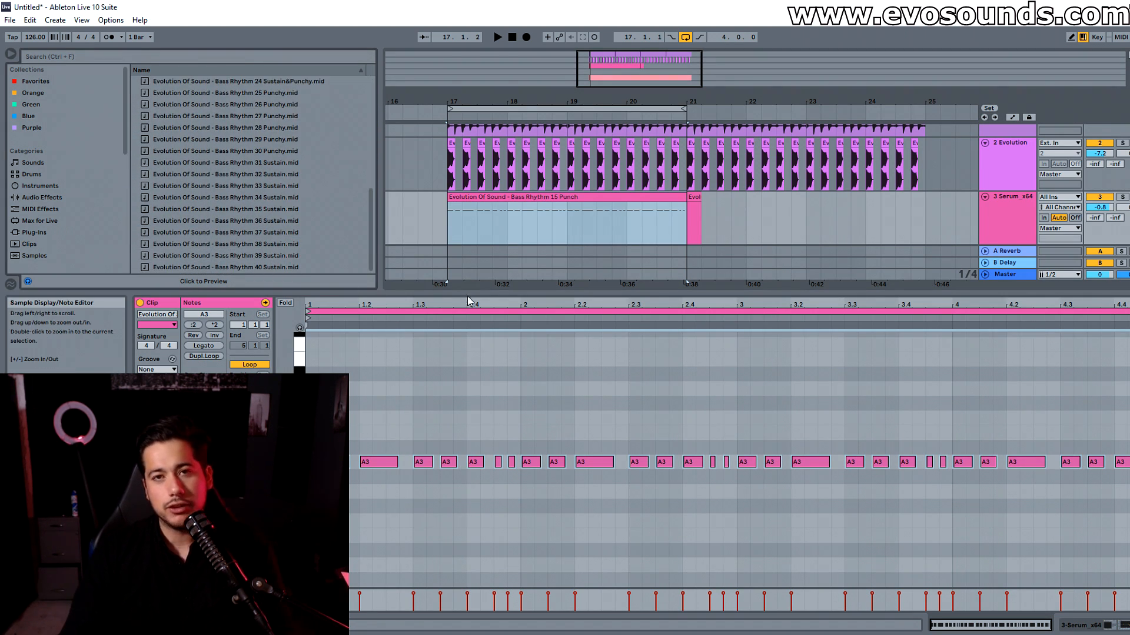
pyautogui.press('space')
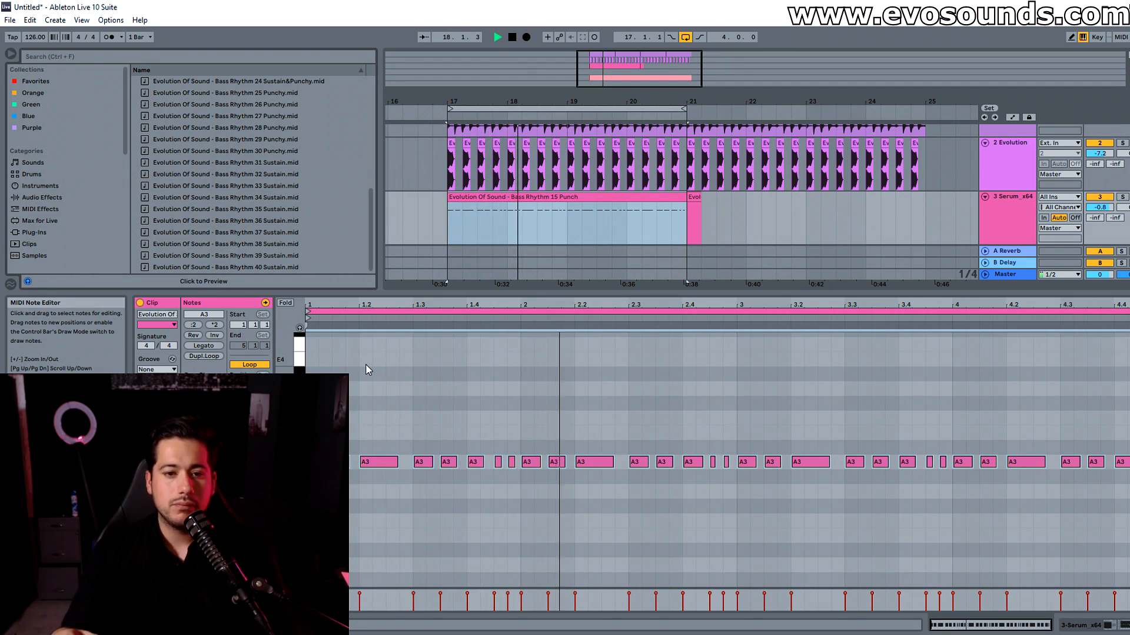
pyautogui.press('space')
# Step: Try moving the clip's second bass note to A#3 and check it in playback
pyautogui.moveTo(345, 463)
pyautogui.mouseDown()
pyautogui.moveTo(345, 448)
pyautogui.moveTo(345, 463)
pyautogui.mouseUp()
pyautogui.click(346, 463)
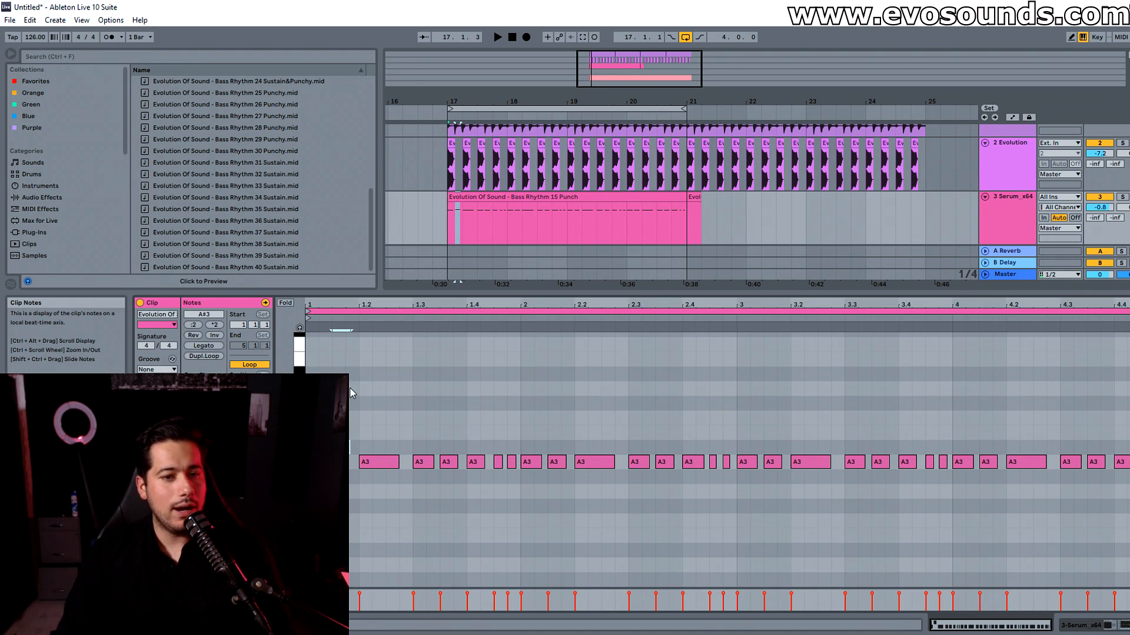
pyautogui.scroll(-2, 354, 381)
pyautogui.moveTo(345, 416); pyautogui.dragTo(347, 439)
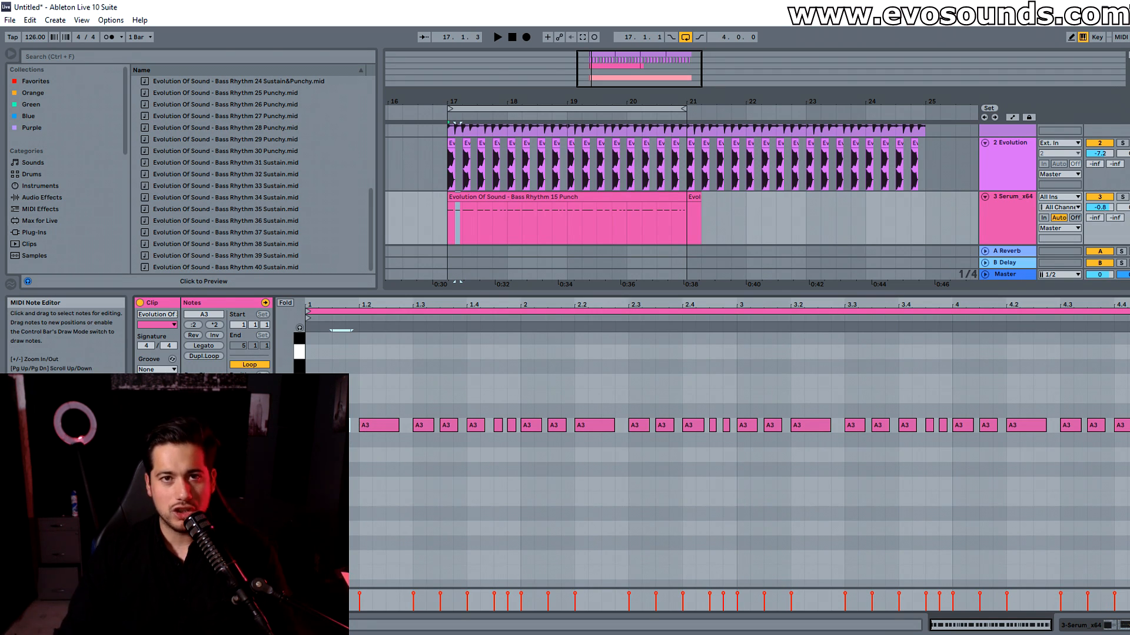
pyautogui.press('space')
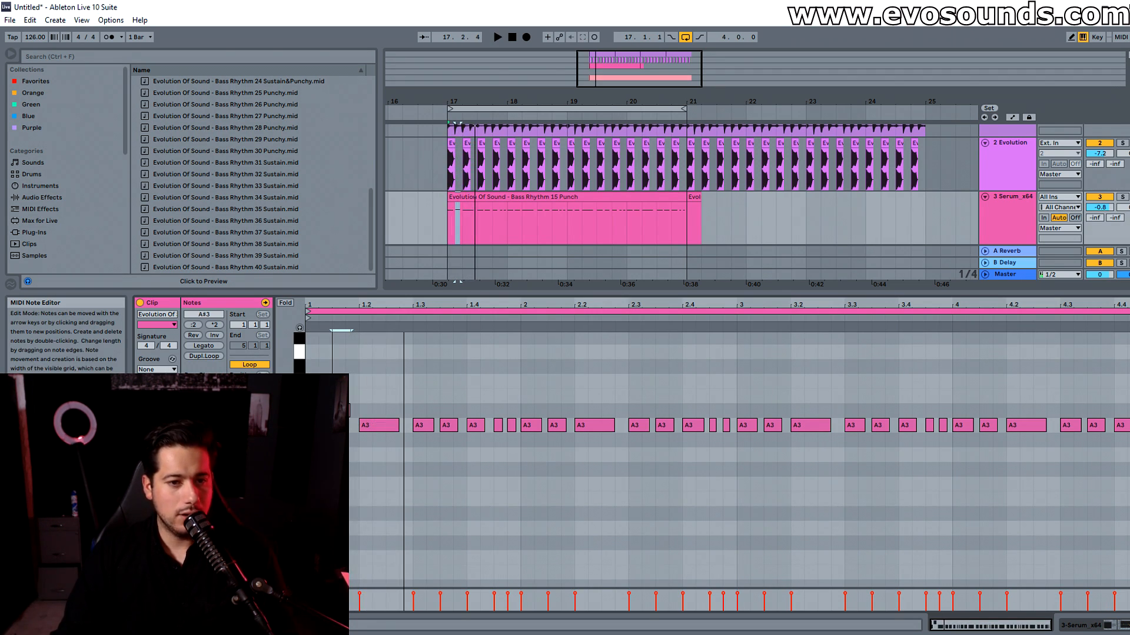
# Step: Move the bass note on beat 1.2 down to F3, checking it in playback
pyautogui.moveTo(375, 429)
pyautogui.mouseDown()
pyautogui.moveTo(373, 416)
pyautogui.moveTo(377, 427)
pyautogui.mouseUp()
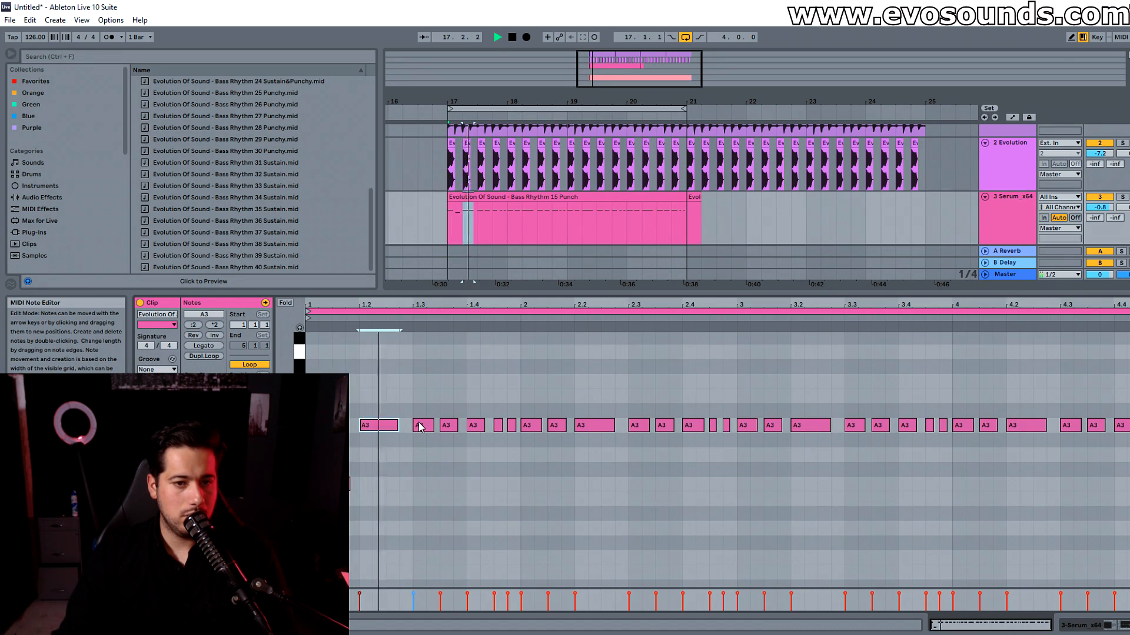
pyautogui.press('space')
pyautogui.press('space')
pyautogui.moveTo(342, 485)
pyautogui.mouseDown()
pyautogui.moveTo(342, 412)
pyautogui.moveTo(393, 484)
pyautogui.mouseUp()
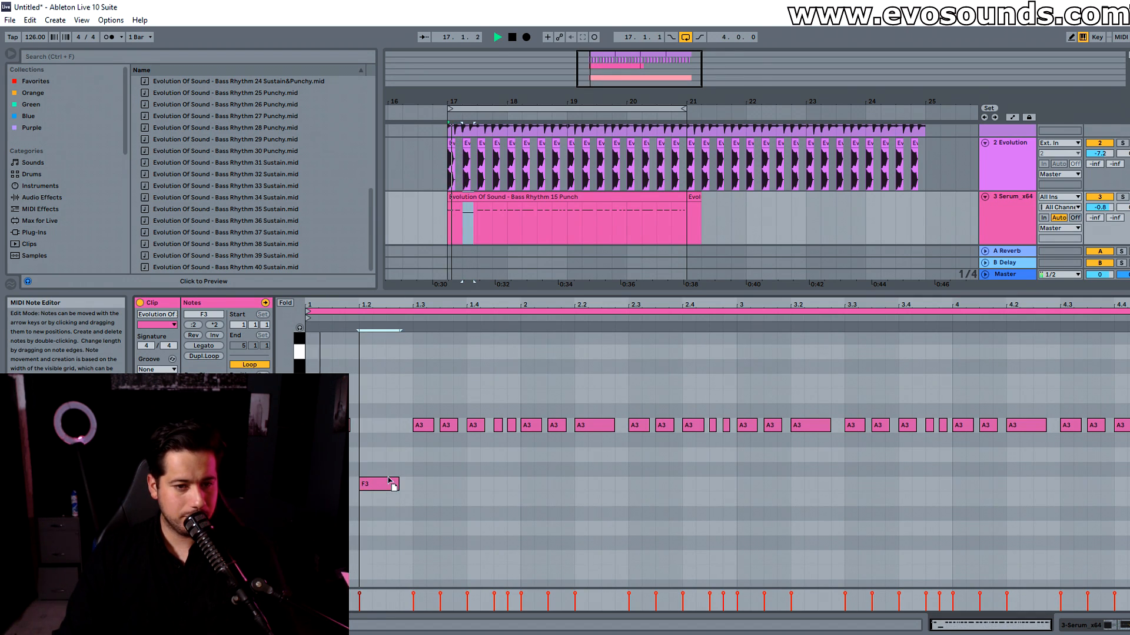
# Step: Try the note on beat 1.3 at A#3, play it, and return it to A3
pyautogui.moveTo(422, 433); pyautogui.dragTo(421, 411)
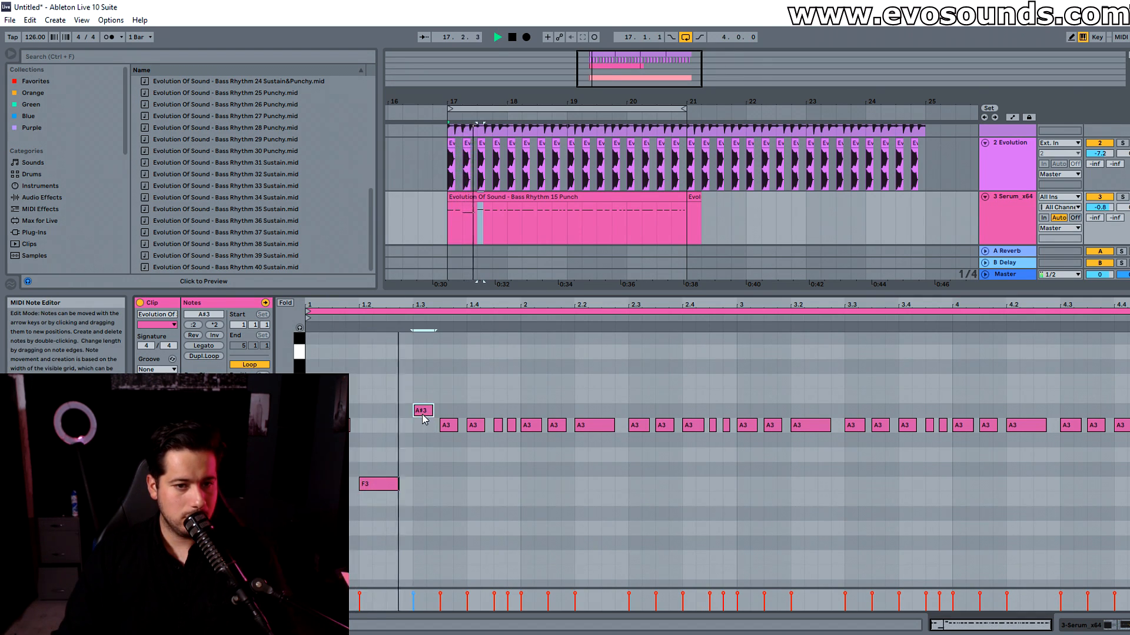
pyautogui.press('space')
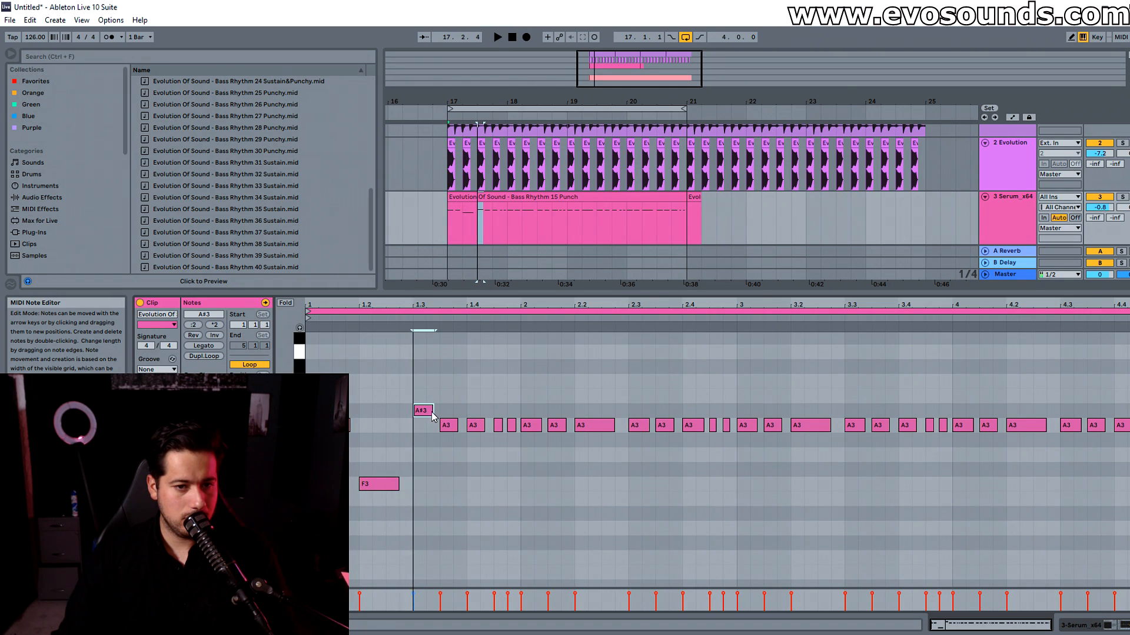
pyautogui.press('Down')
pyautogui.press('space')
# Step: Move the note on beat 1.4 down to F3 and the short note after it up to A#3, checking playback
pyautogui.moveTo(470, 428)
pyautogui.mouseDown()
pyautogui.moveTo(470, 448)
pyautogui.moveTo(501, 413)
pyautogui.mouseUp()
pyautogui.press('space')
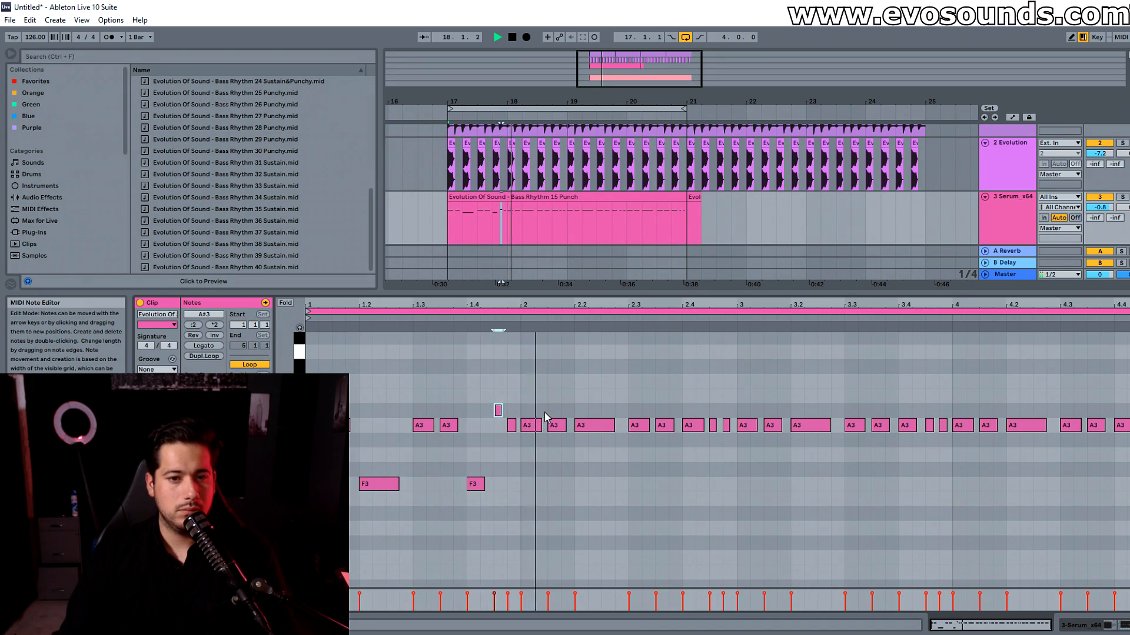
pyautogui.press('space')
# Step: Move the bar 2 notes on beats 2.2 and 2.4 down to F3 and that bar's last short note up to A#3
pyautogui.moveTo(585, 429); pyautogui.dragTo(586, 487)
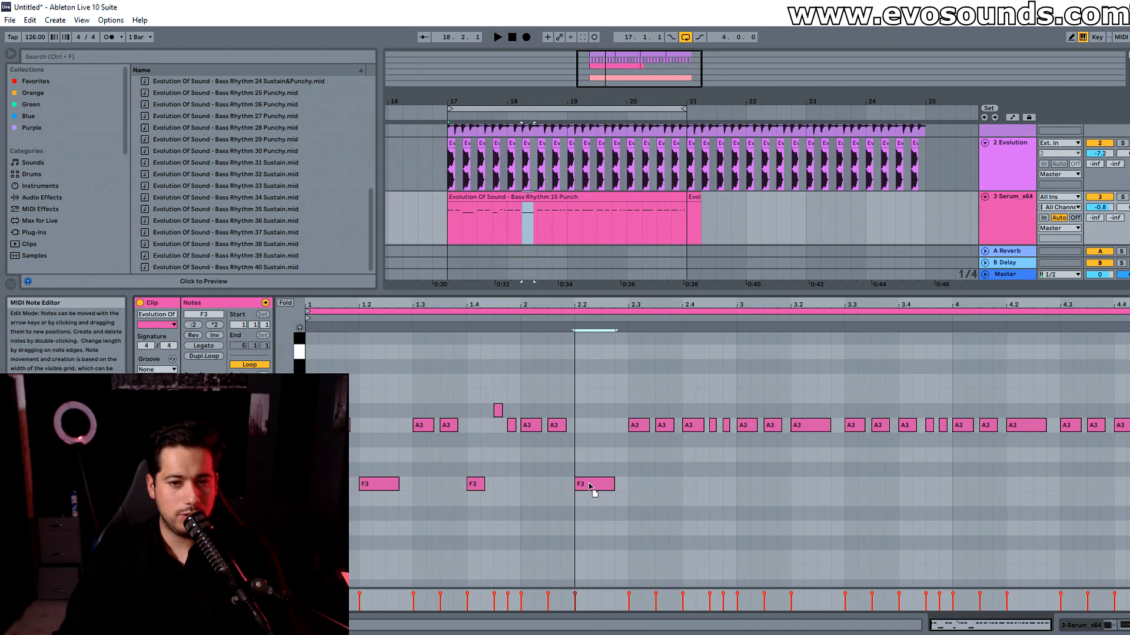
pyautogui.moveTo(687, 426); pyautogui.dragTo(689, 485)
pyautogui.moveTo(726, 424); pyautogui.dragTo(727, 411)
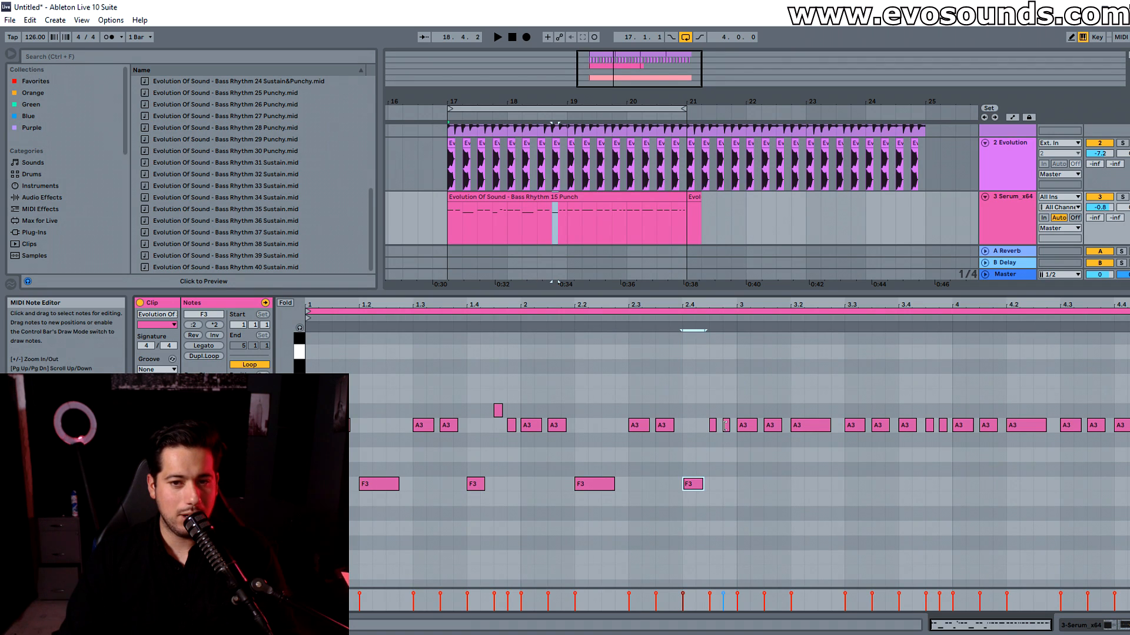
pyautogui.press('space')
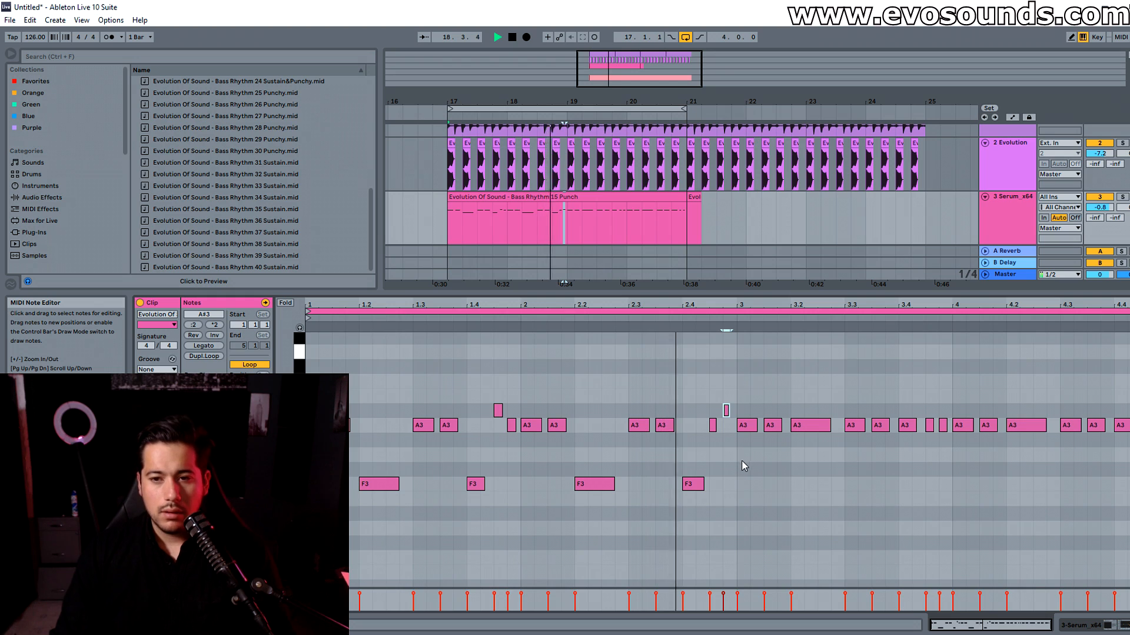
pyautogui.press('space')
# Step: Replace the notes in bars 3 and 4 of the clip with a duplicate of the edited first two bars, and play it
pyautogui.moveTo(751, 466); pyautogui.dragTo(1127, 412)
pyautogui.press('Delete')
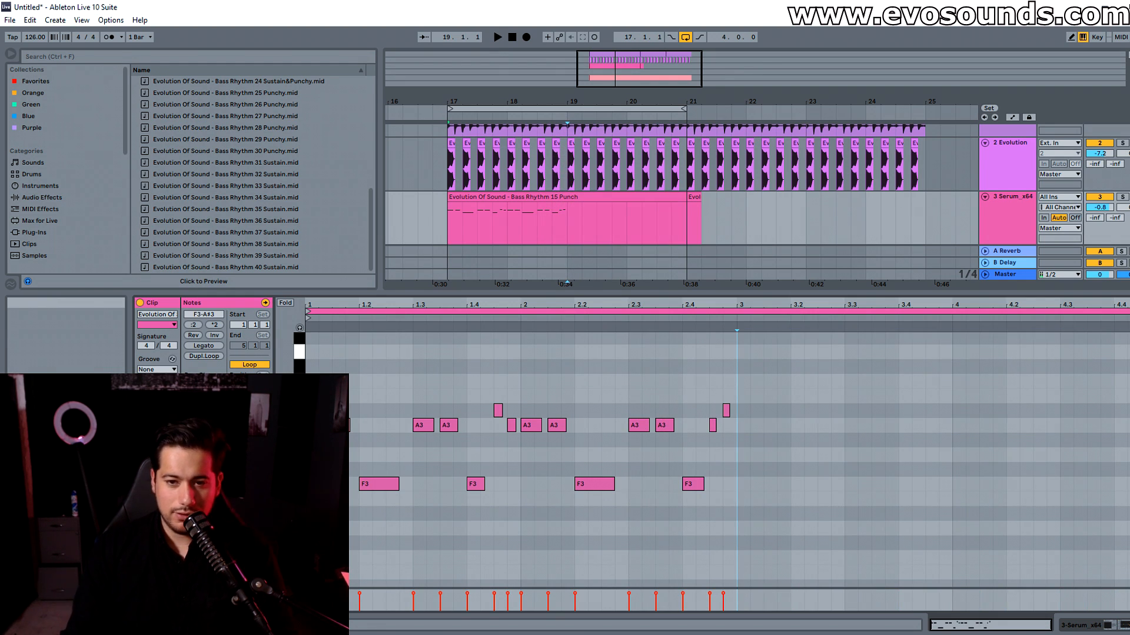
pyautogui.hotkey('ctrl', 'a')
pyautogui.hotkey('ctrl', 'd')
pyautogui.press('space')
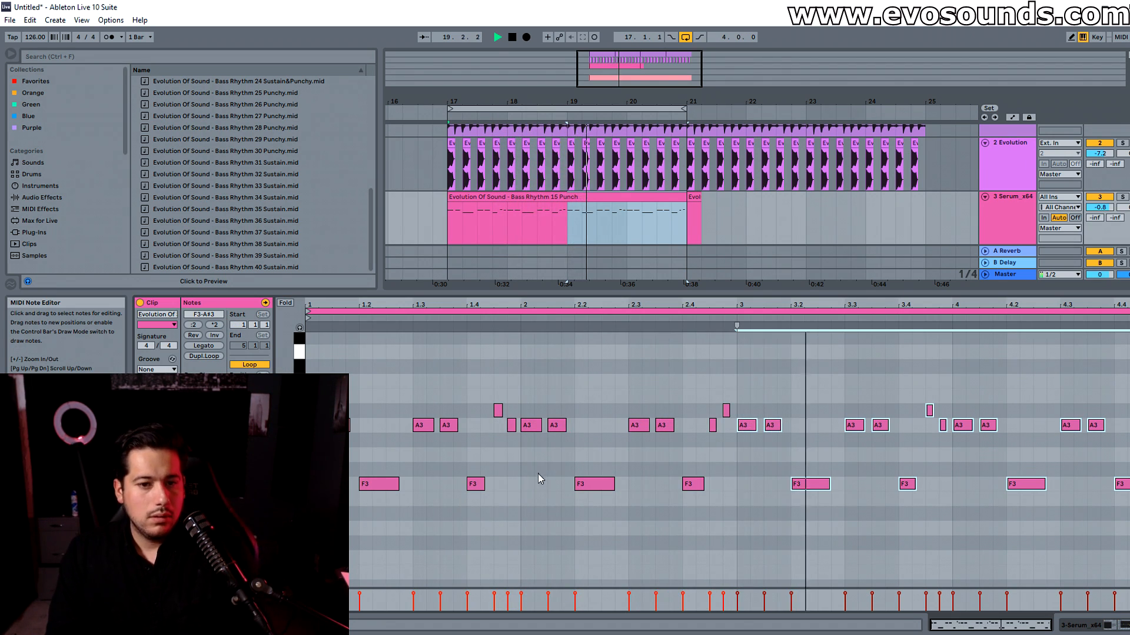
# Step: Lengthen the F3 notes on the fourth beat of each bar so they reach the start of the following short note
pyautogui.click(475, 484)
pyautogui.press('space')
pyautogui.moveTo(486, 482); pyautogui.dragTo(494, 483)
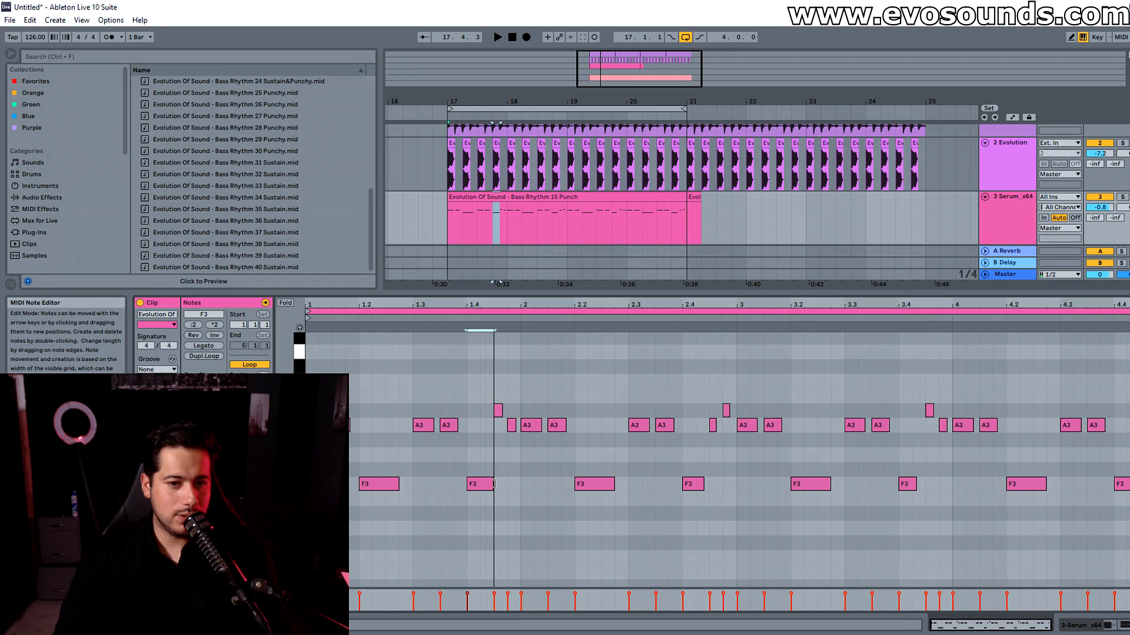
pyautogui.moveTo(701, 486); pyautogui.dragTo(707, 486)
pyautogui.moveTo(915, 484); pyautogui.dragTo(924, 486)
pyautogui.click(1121, 485)
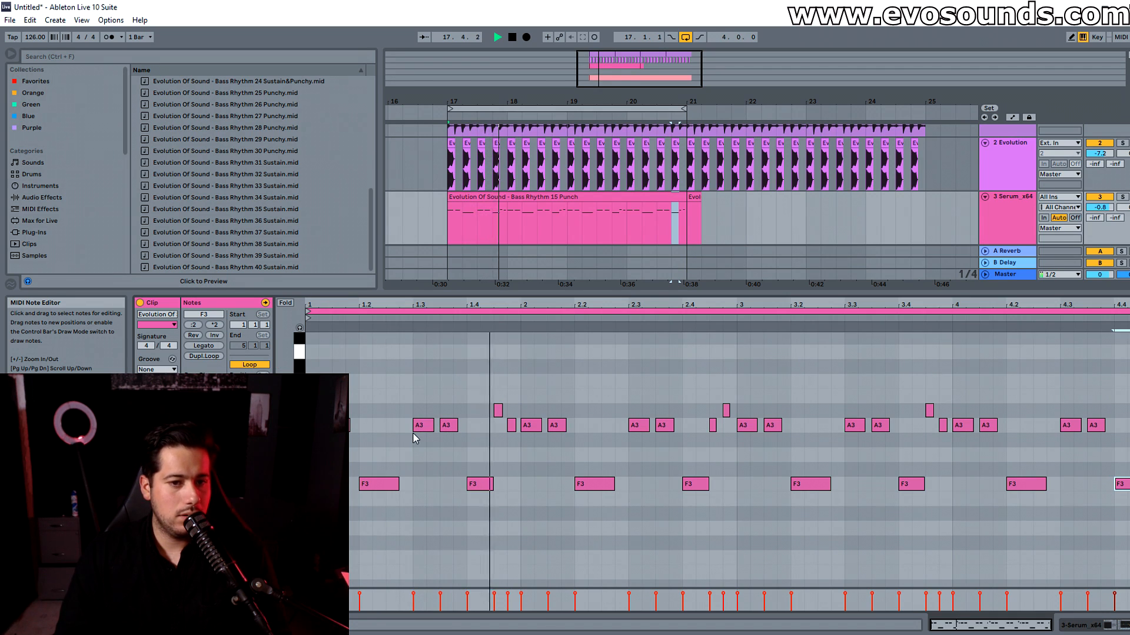
# Step: Lengthen the F3 notes on the second beat of all four bars so each one ends at the third beat
pyautogui.moveTo(398, 483); pyautogui.dragTo(412, 484)
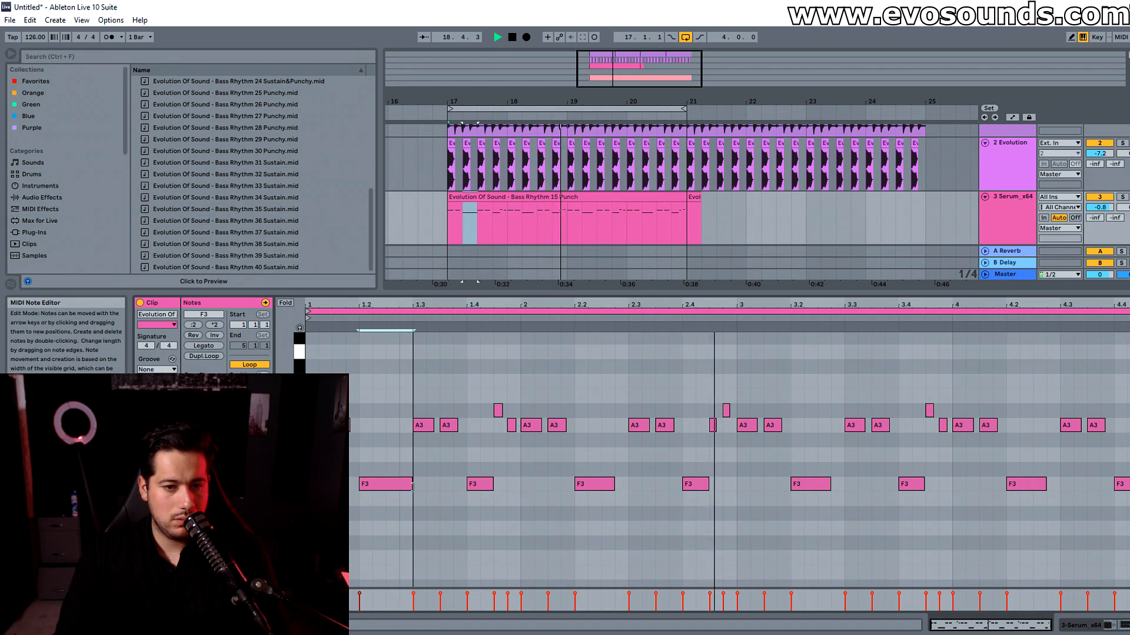
pyautogui.moveTo(614, 484); pyautogui.dragTo(627, 483)
pyautogui.press('space')
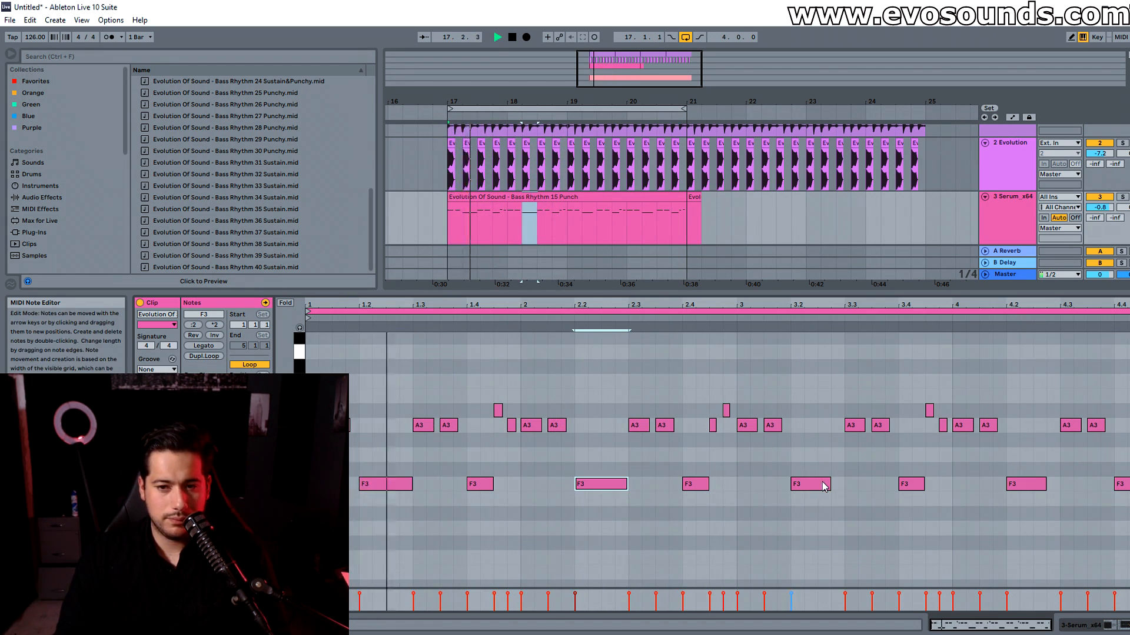
pyautogui.moveTo(830, 484); pyautogui.dragTo(843, 484)
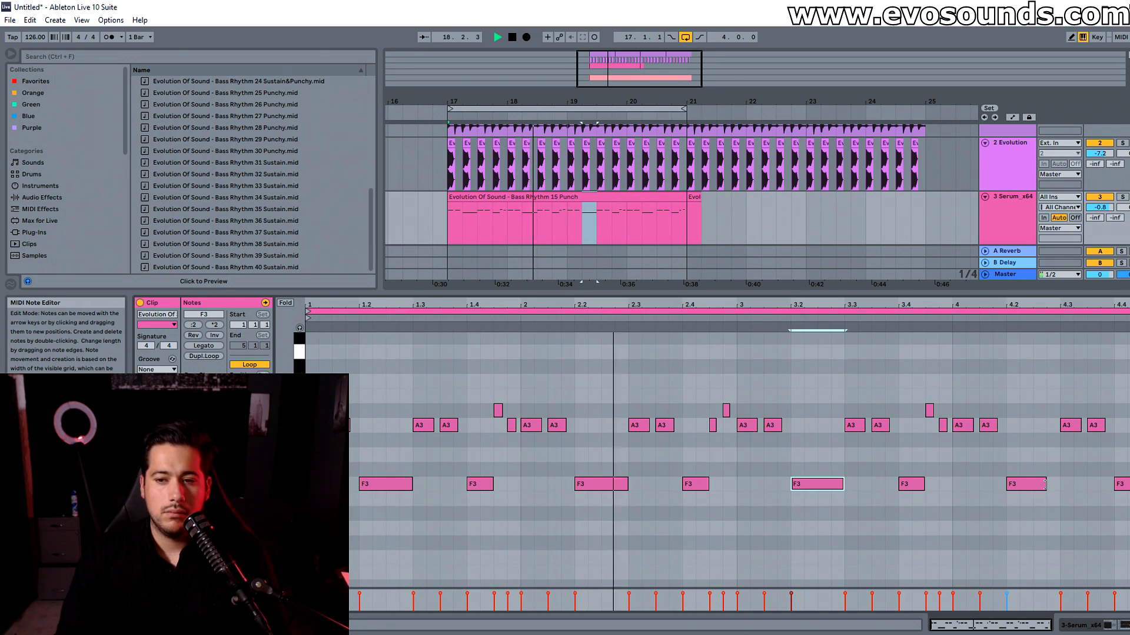
pyautogui.moveTo(1046, 484); pyautogui.dragTo(1058, 484)
# Step: Stop playback, assign an MPC 16 groove to the selected bass clip, and commit it to the notes
pyautogui.click(599, 197)
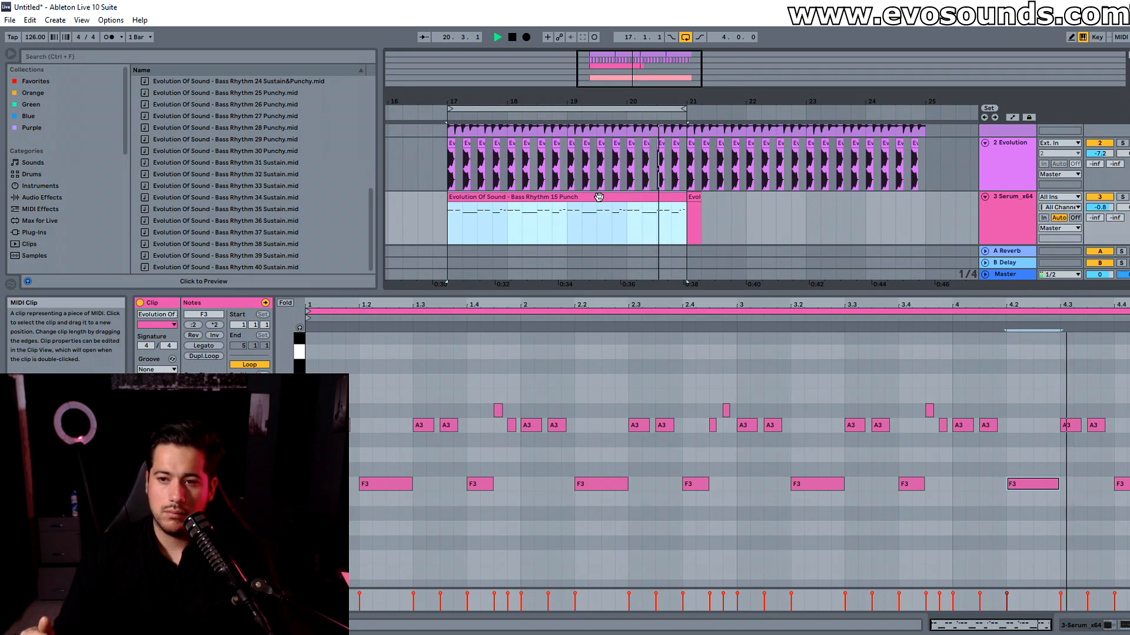
pyautogui.press('space')
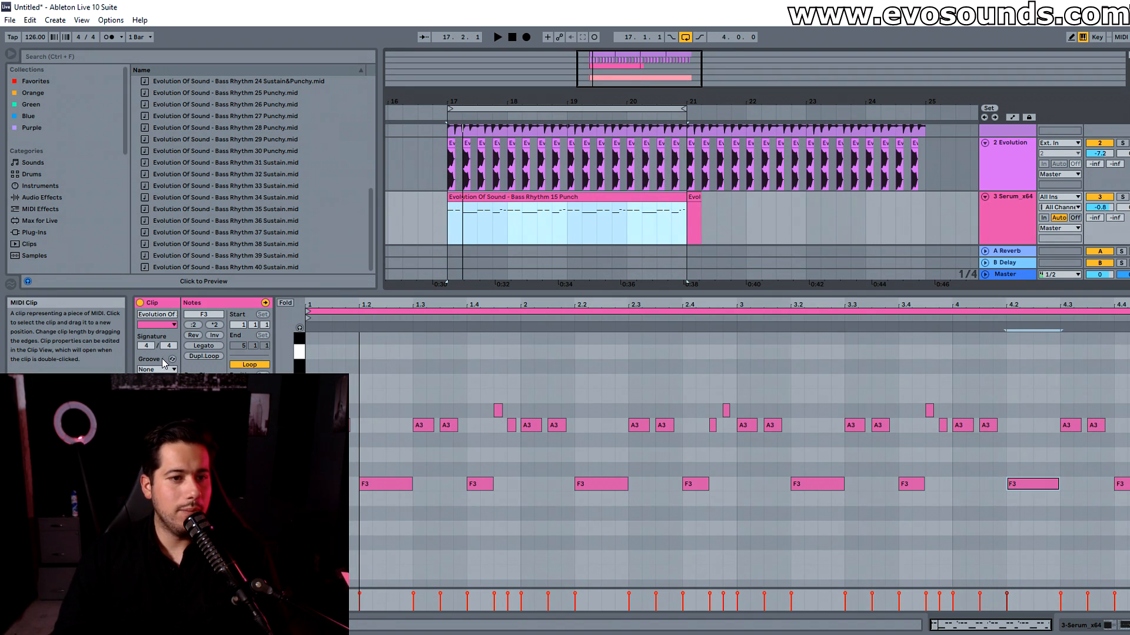
pyautogui.click(164, 361)
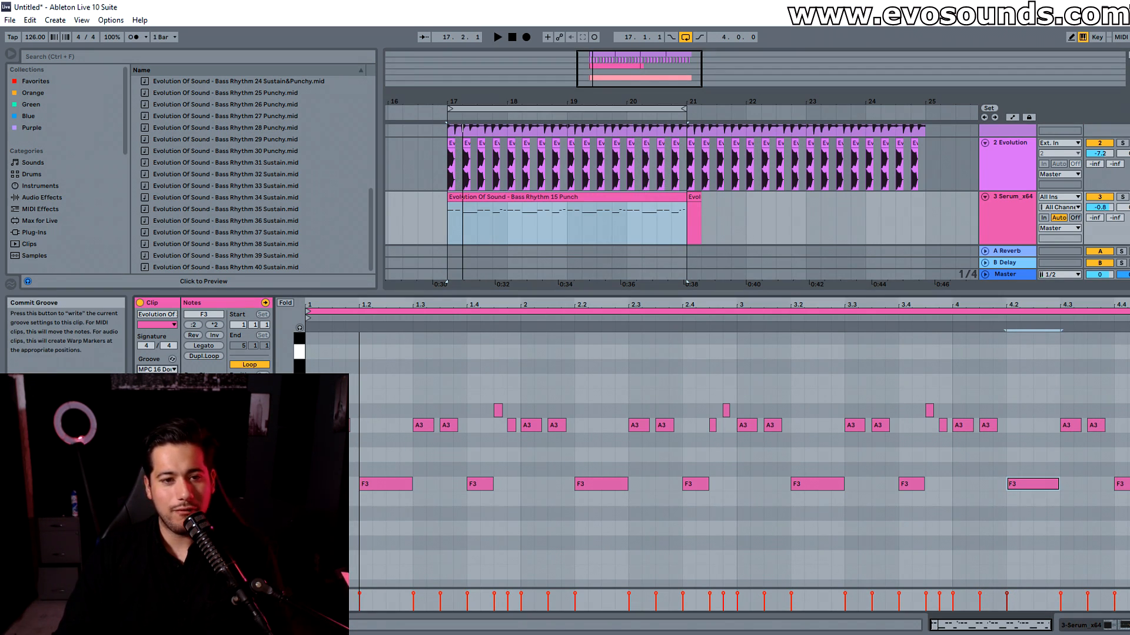
pyautogui.click(157, 380)
# Step: Play the bass clip and inspect how the groove shifts the notes between beat 1.4 and bar 2
pyautogui.moveTo(457, 305); pyautogui.dragTo(493, 321)
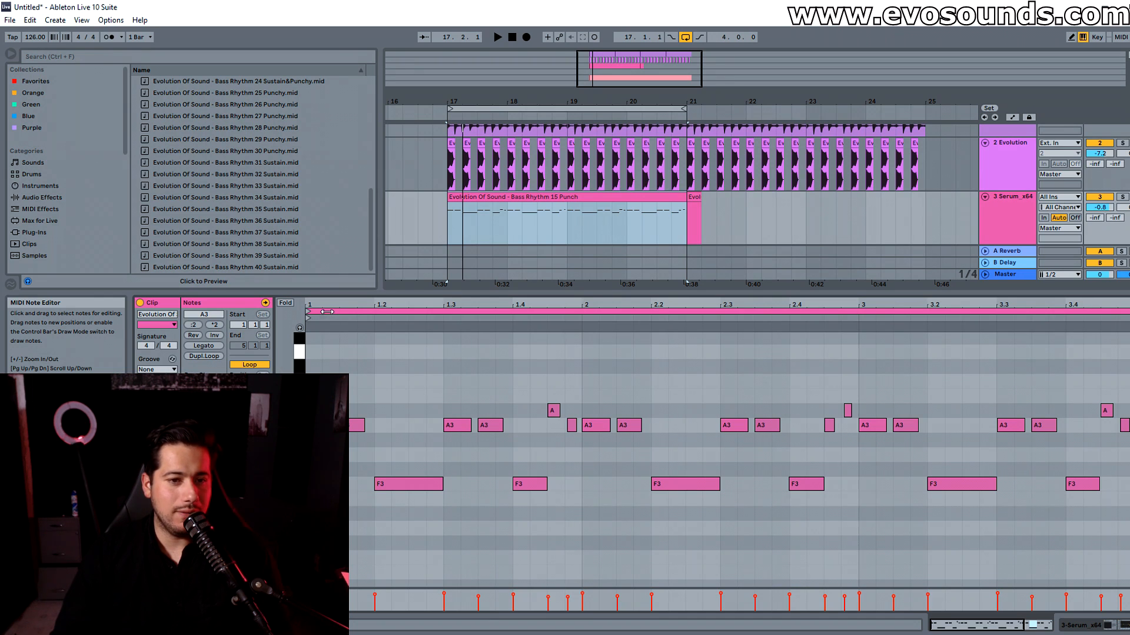
pyautogui.moveTo(327, 312); pyautogui.dragTo(335, 308)
pyautogui.press('space')
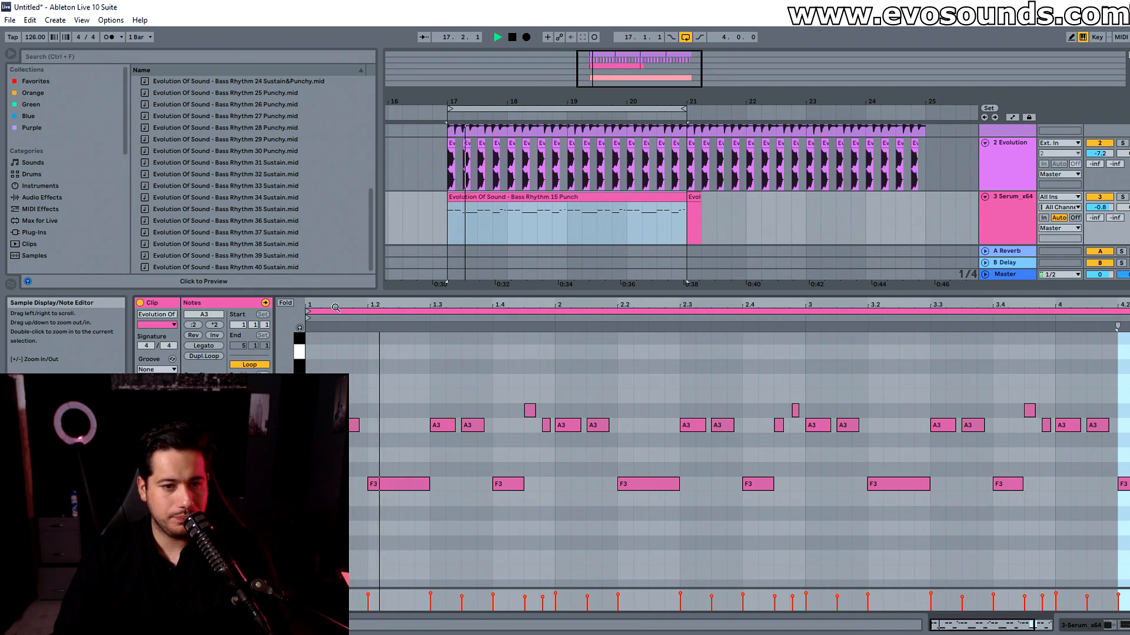
pyautogui.press('space')
pyautogui.moveTo(536, 306); pyautogui.dragTo(536, 359)
pyautogui.moveTo(609, 479); pyautogui.dragTo(588, 427)
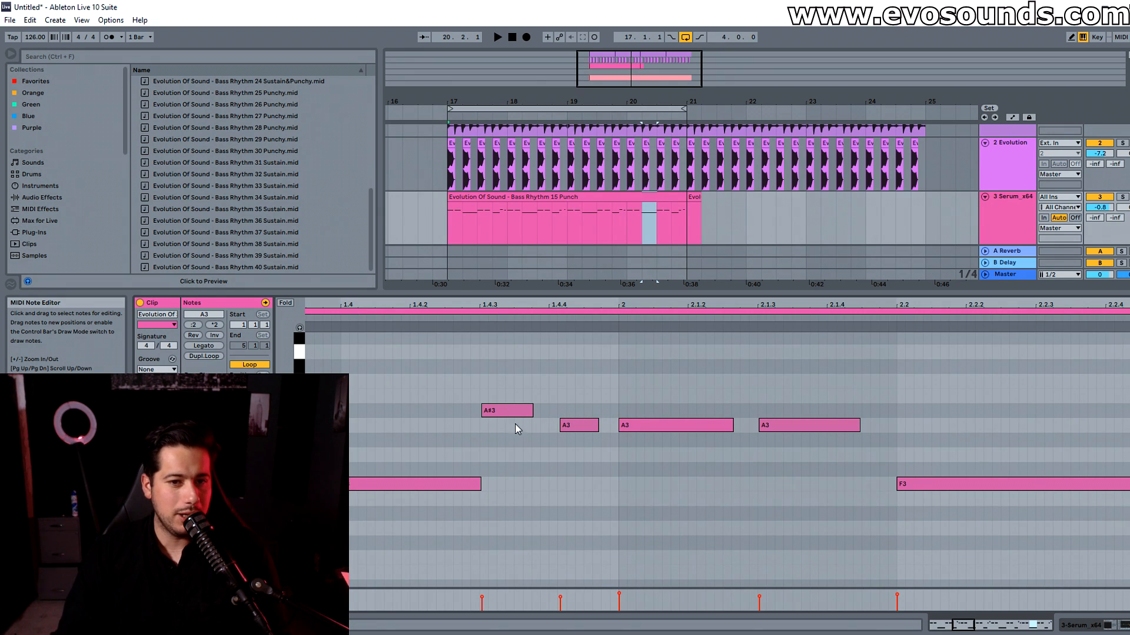
pyautogui.click(583, 425)
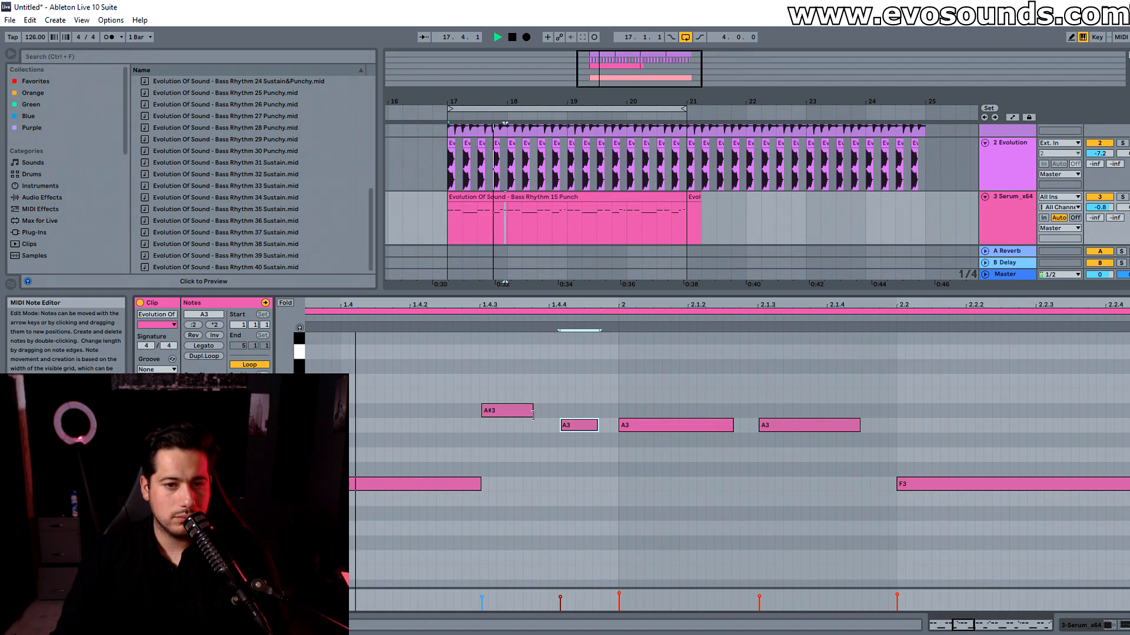
pyautogui.moveTo(627, 305); pyautogui.dragTo(626, 270)
pyautogui.moveTo(627, 271); pyautogui.dragTo(626, 247)
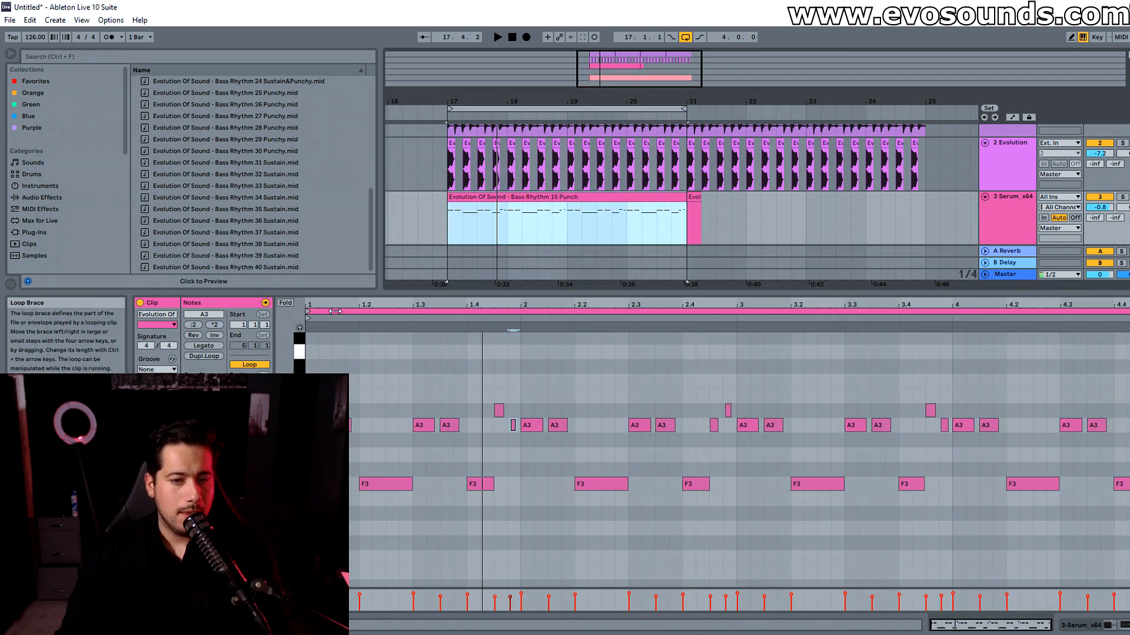
# Step: Open the Serum instrument of track 3 and move its window to the middle of the workspace
pyautogui.scroll(1, 397, 440)
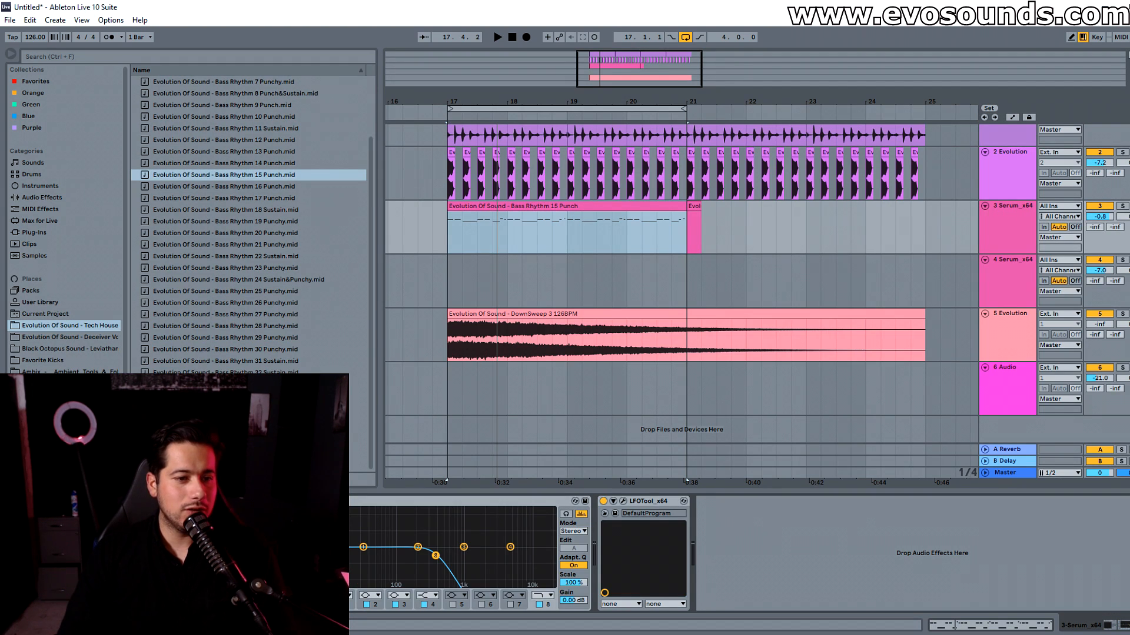
pyautogui.hotkey('ctrl', 'alt', 'p')
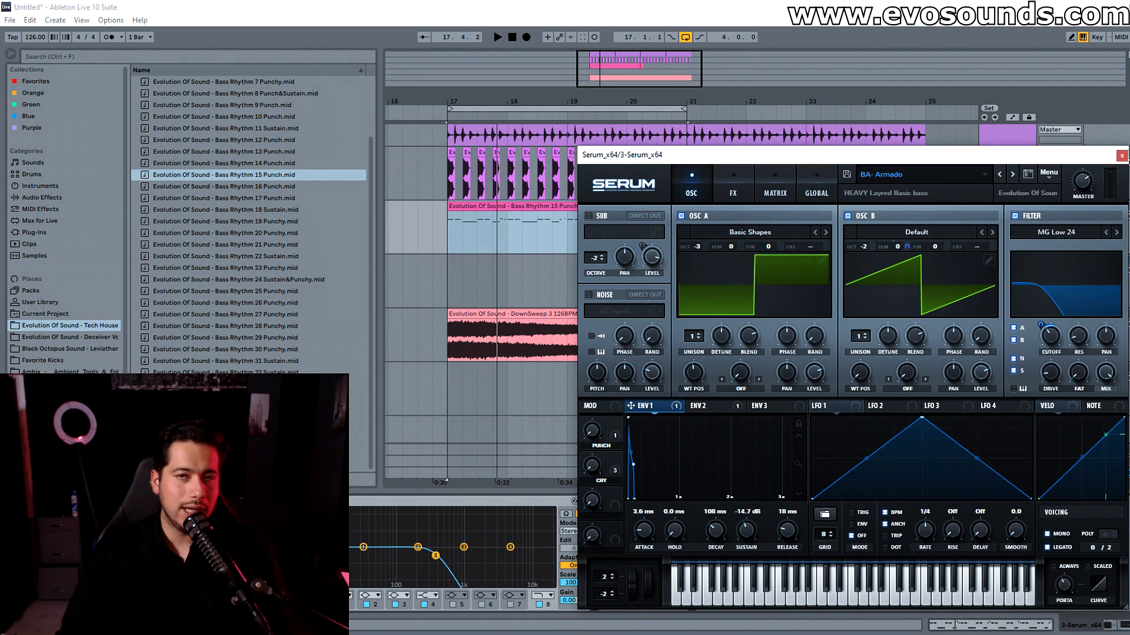
pyautogui.moveTo(852, 154); pyautogui.dragTo(612, 105)
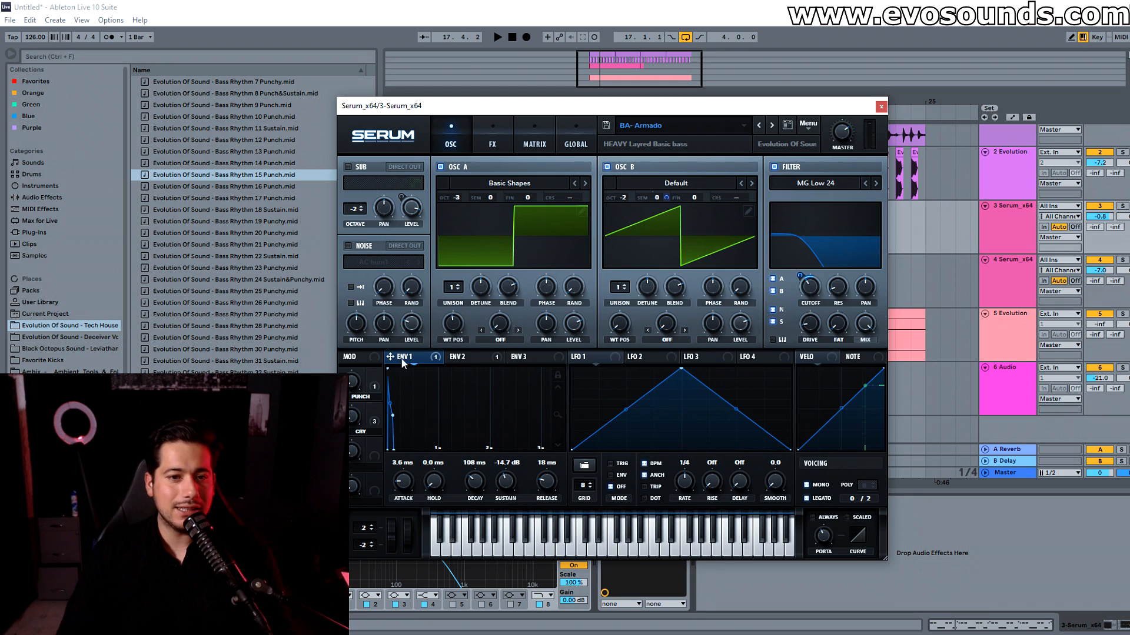
# Step: Set ENV 1's sustain to 0.0 dB and decay to 632 ms, then play the bass clip to hear it
pyautogui.moveTo(511, 501); pyautogui.dragTo(548, 404)
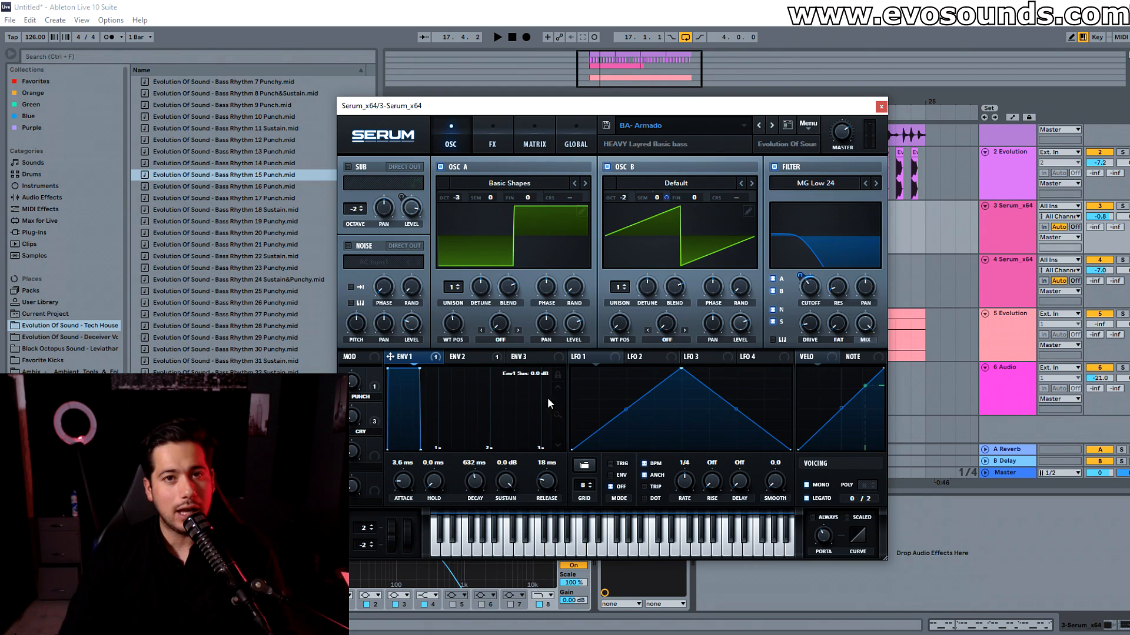
pyautogui.moveTo(547, 113); pyautogui.dragTo(718, 115)
pyautogui.press('space')
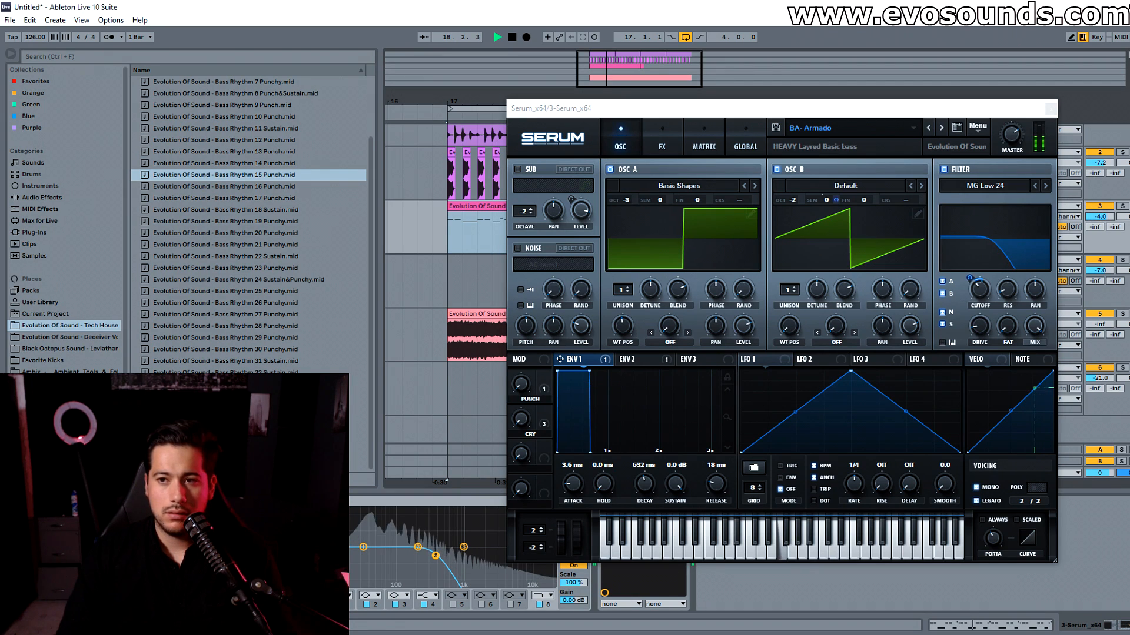
# Step: Move the Serum window aside to reach the mixer, set track 3's volume to -5.6 dB, and return to the arrangement with playback stopped
pyautogui.moveTo(830, 114); pyautogui.dragTo(933, 292)
pyautogui.press('Tab')
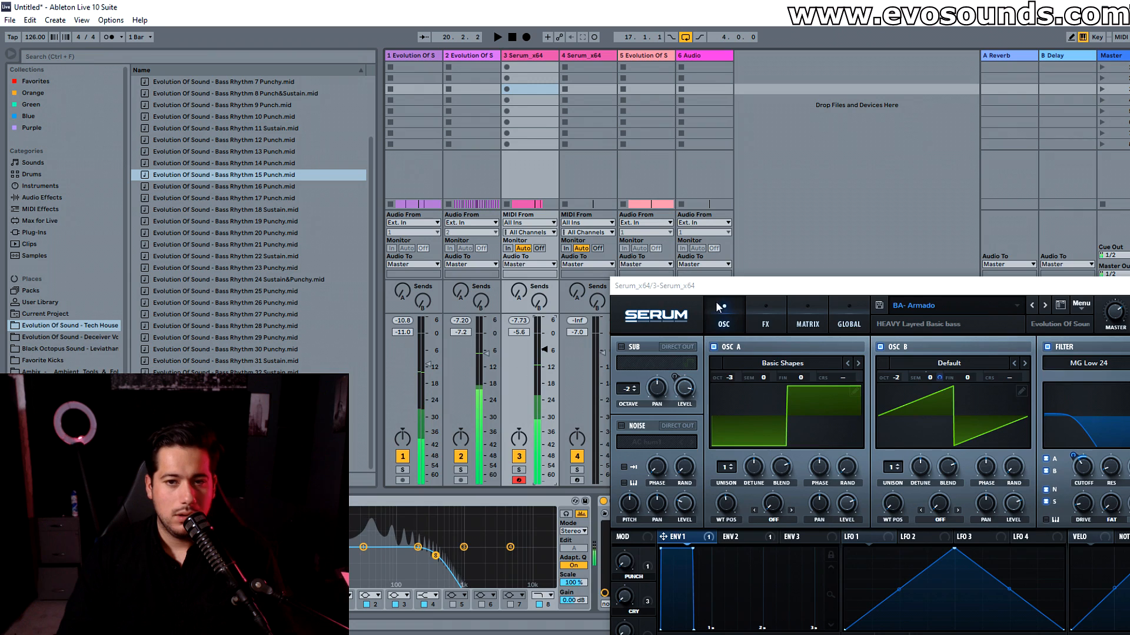
pyautogui.moveTo(711, 287); pyautogui.dragTo(483, 131)
pyautogui.press('Tab')
pyautogui.press('space')
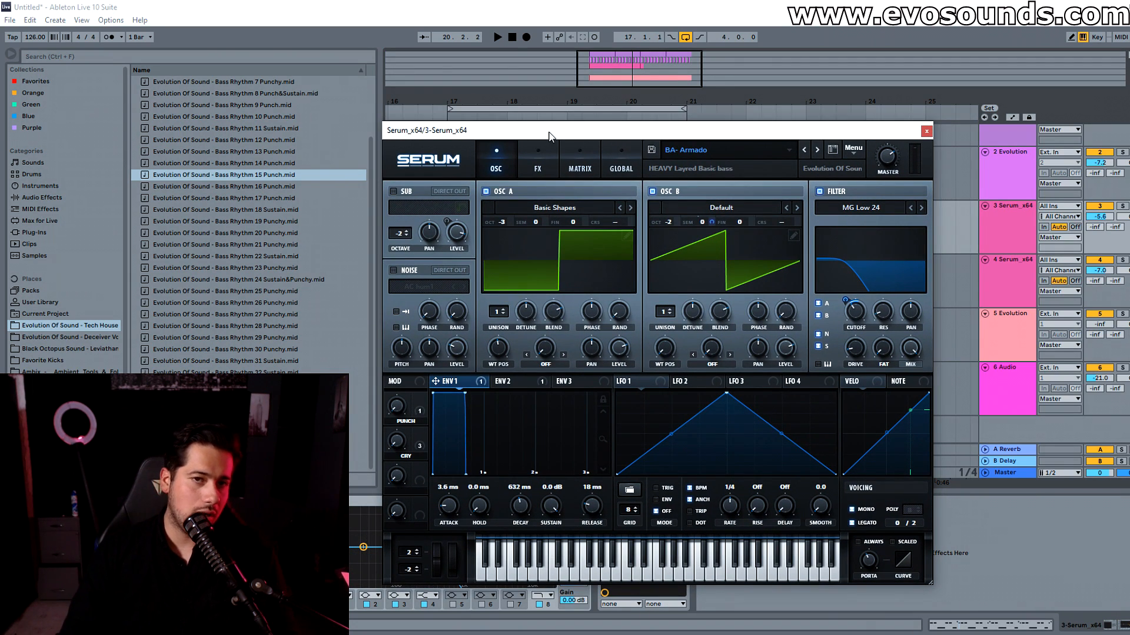
# Step: Set ENV 1's sustain to -oo dB and audition the bass with decay times of 274, 602 and 799 ms
pyautogui.moveTo(549, 504); pyautogui.dragTo(512, 509)
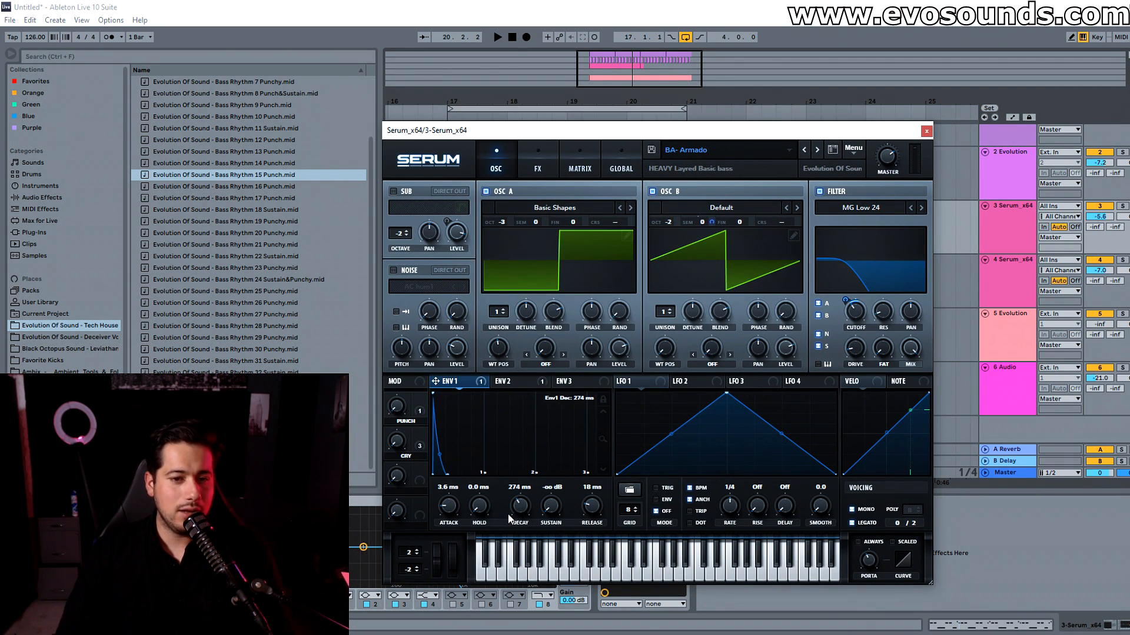
pyautogui.press('space')
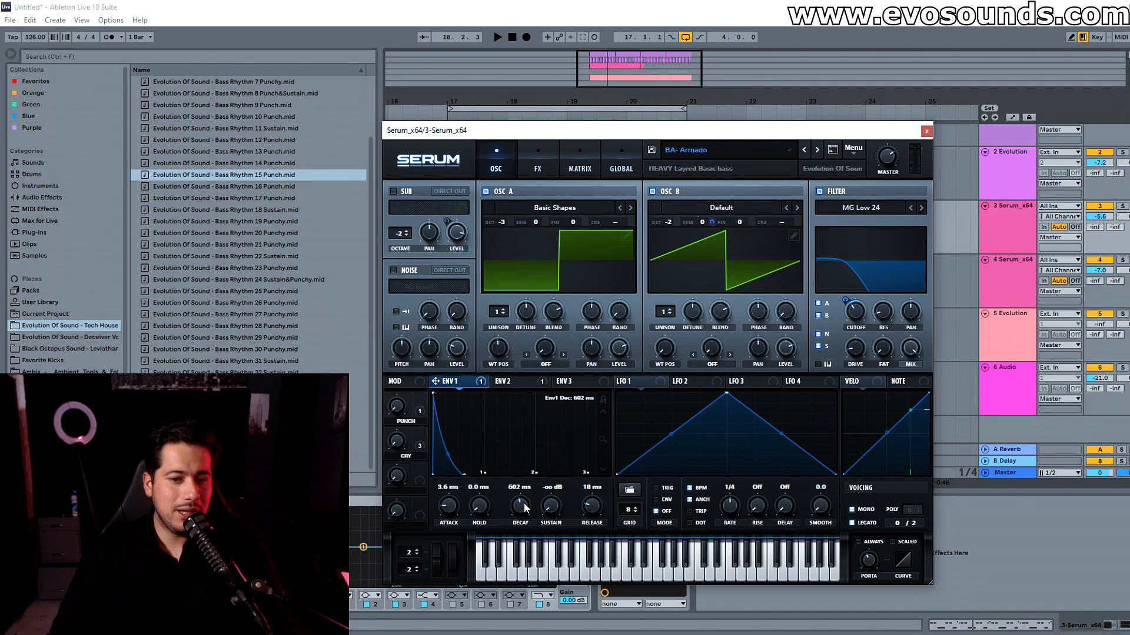
pyautogui.press('space')
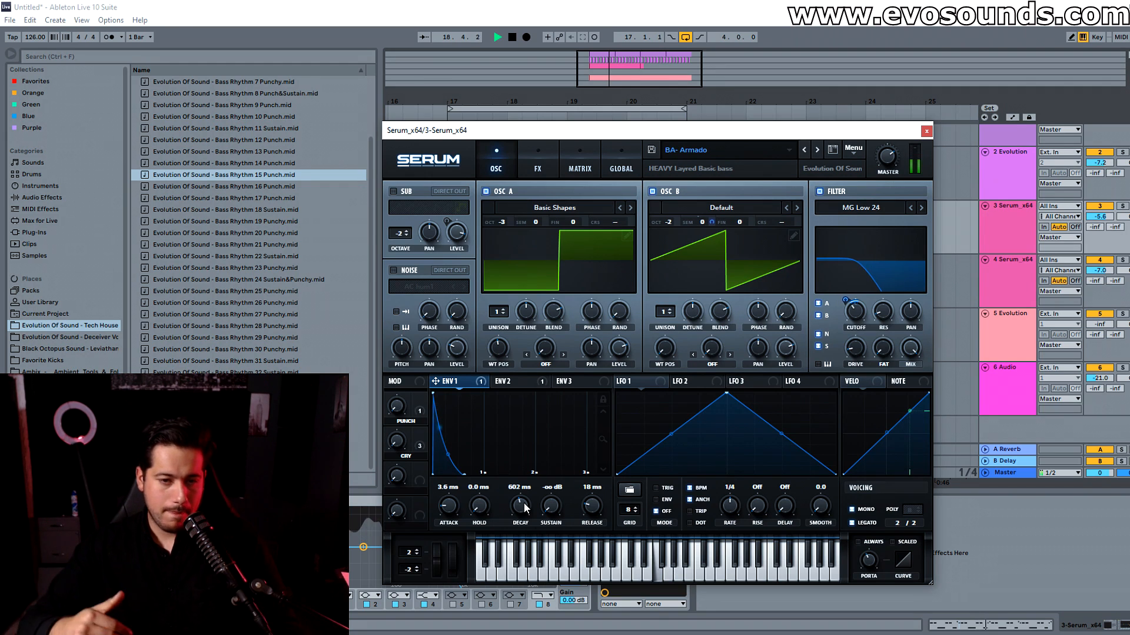
pyautogui.press('space')
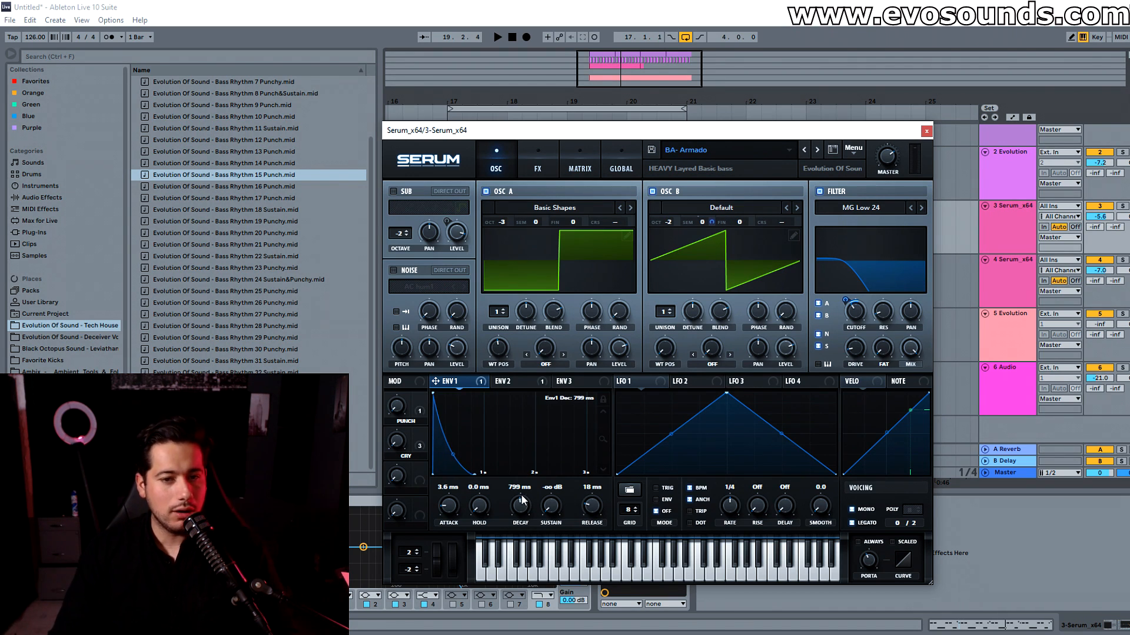
pyautogui.press('space')
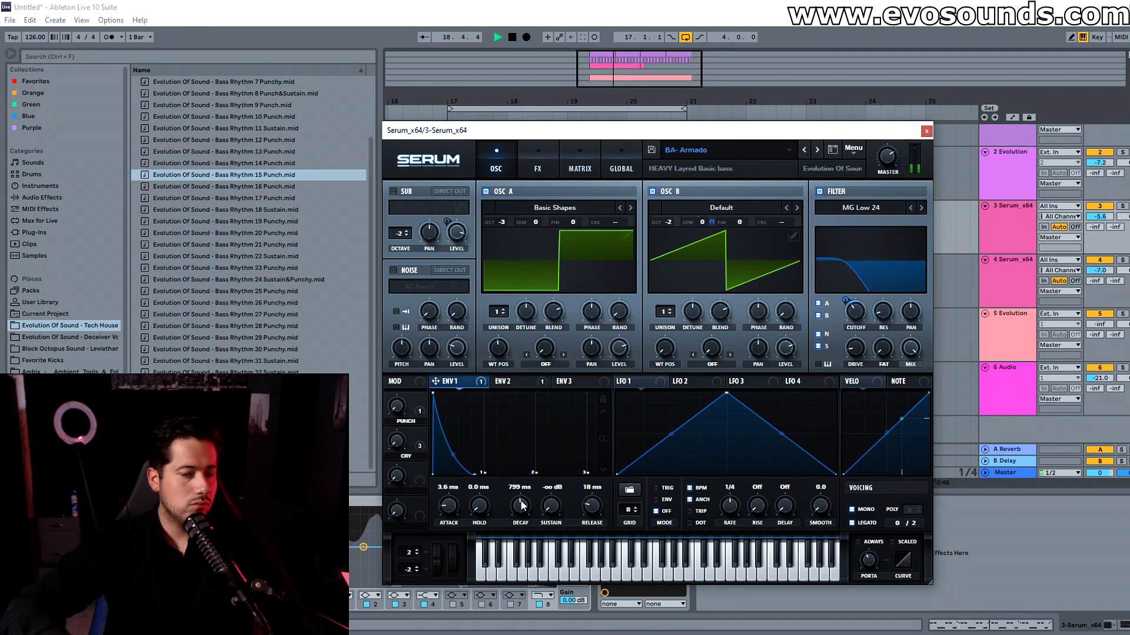
pyautogui.press('space')
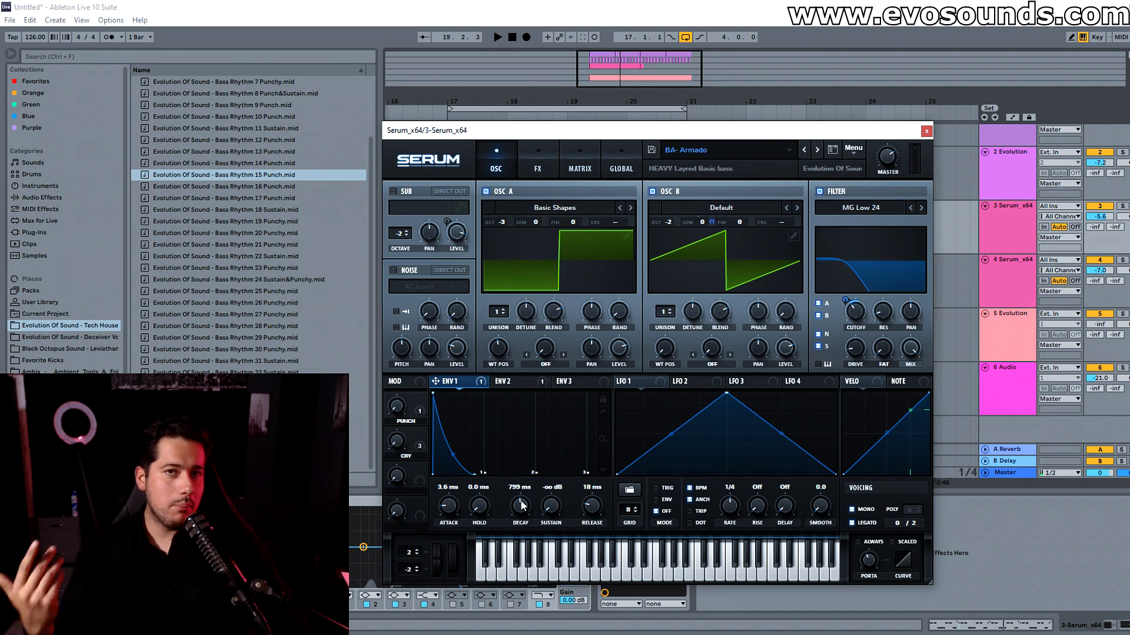
# Step: Audition ENV 1 with 81 ms decay and -12.3 dB sustain, then with 381 ms decay and -5.3 dB sustain
pyautogui.moveTo(546, 514); pyautogui.dragTo(556, 457)
pyautogui.moveTo(528, 513); pyautogui.dragTo(517, 525)
pyautogui.press('space')
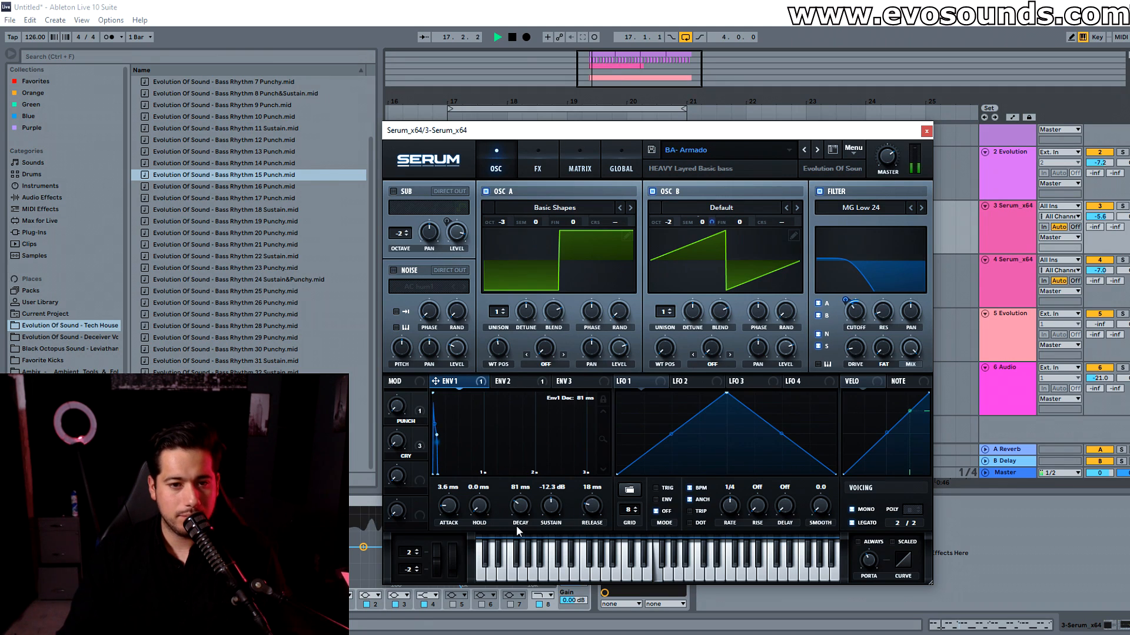
pyautogui.moveTo(517, 525)
pyautogui.mouseDown()
pyautogui.moveTo(552, 498)
pyautogui.moveTo(522, 493)
pyautogui.moveTo(524, 484)
pyautogui.moveTo(539, 503)
pyautogui.moveTo(514, 578)
pyautogui.moveTo(525, 504)
pyautogui.mouseUp()
pyautogui.press('space')
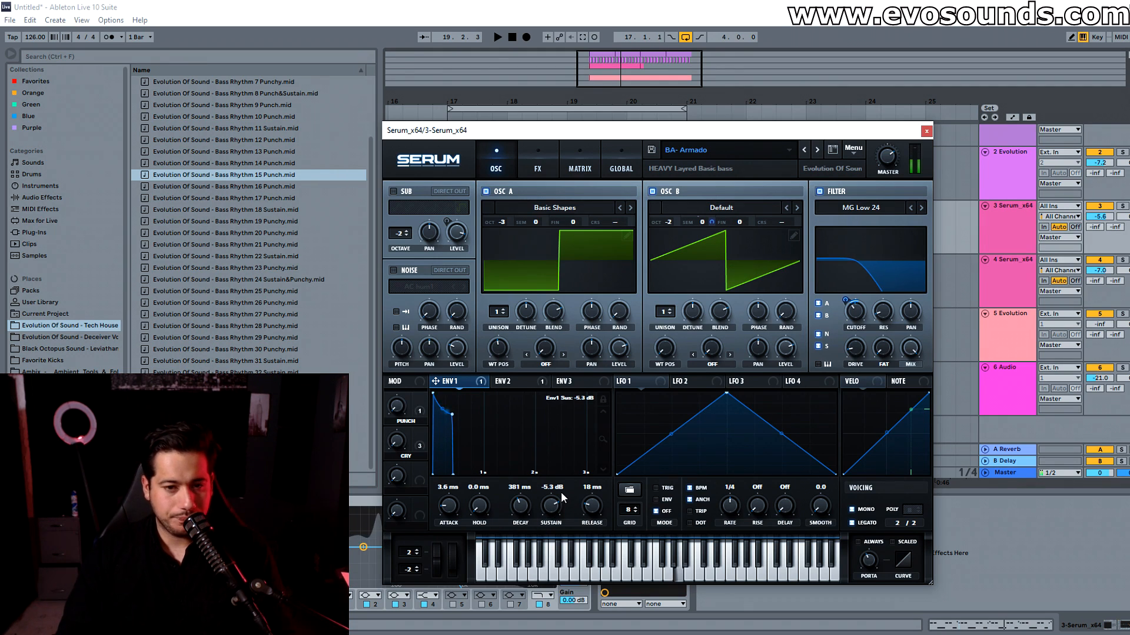
# Step: Try longer ENV 1 decays of 469 ms and 2.16 s, then settle on 230 ms decay and -18.9 dB sustain
pyautogui.moveTo(532, 576); pyautogui.dragTo(541, 534)
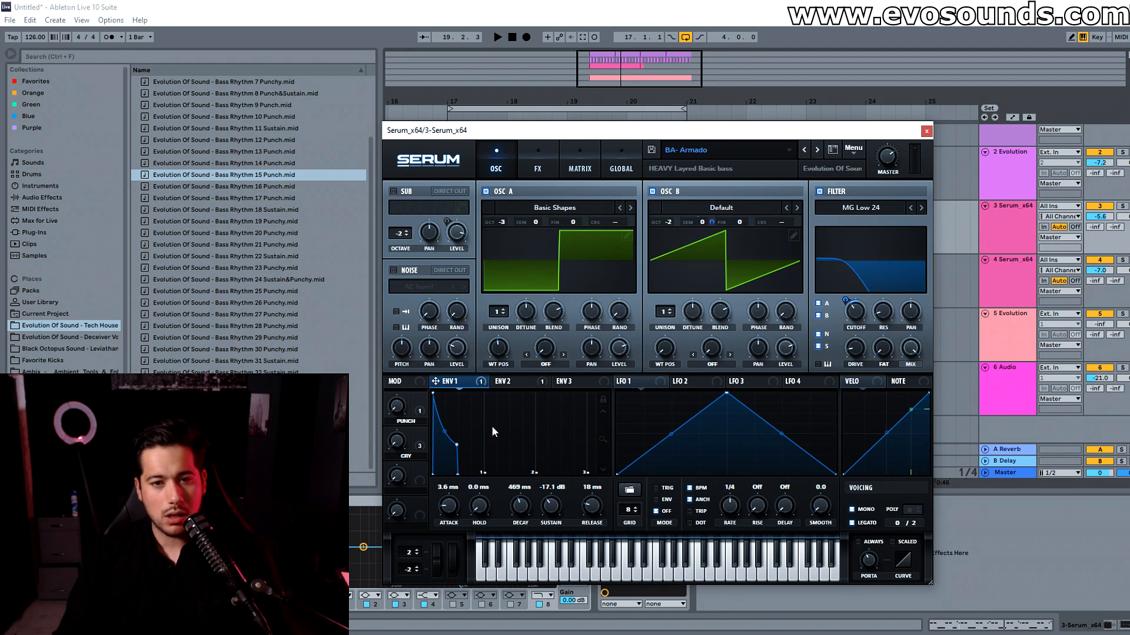
pyautogui.moveTo(514, 510); pyautogui.dragTo(526, 504)
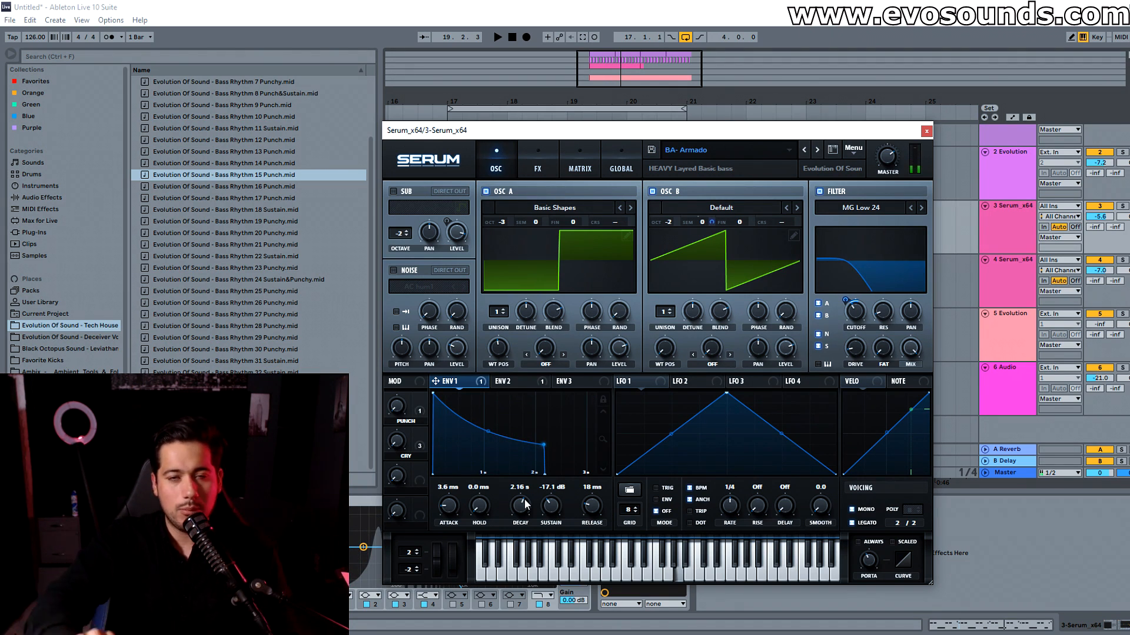
pyautogui.moveTo(545, 513)
pyautogui.mouseDown()
pyautogui.moveTo(545, 504)
pyautogui.moveTo(544, 518)
pyautogui.mouseUp()
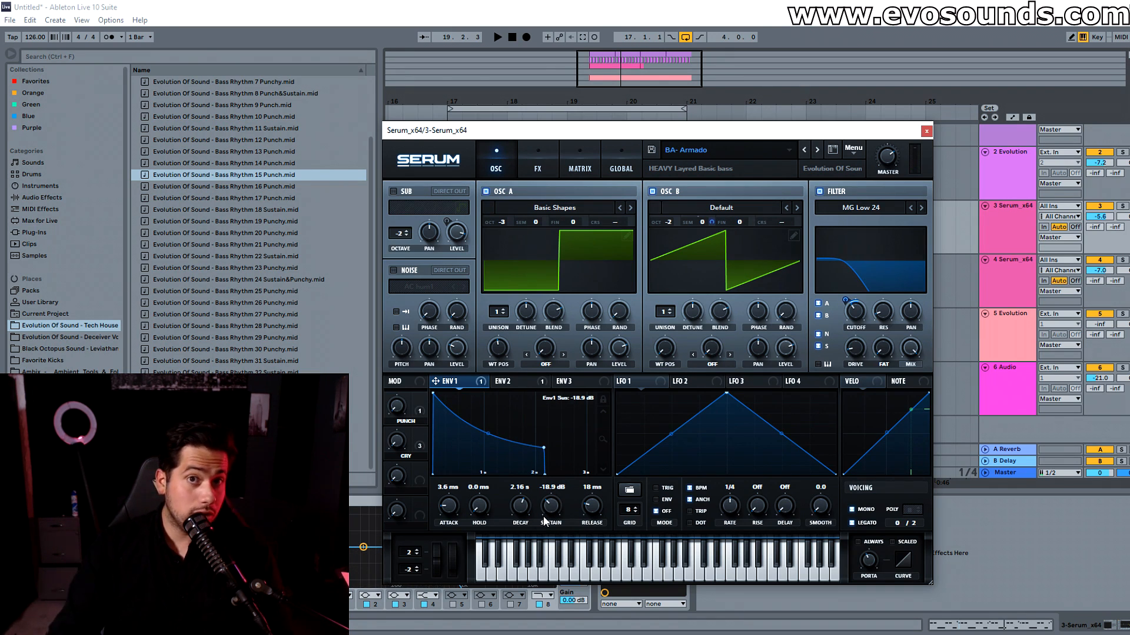
pyautogui.moveTo(510, 485); pyautogui.dragTo(506, 511)
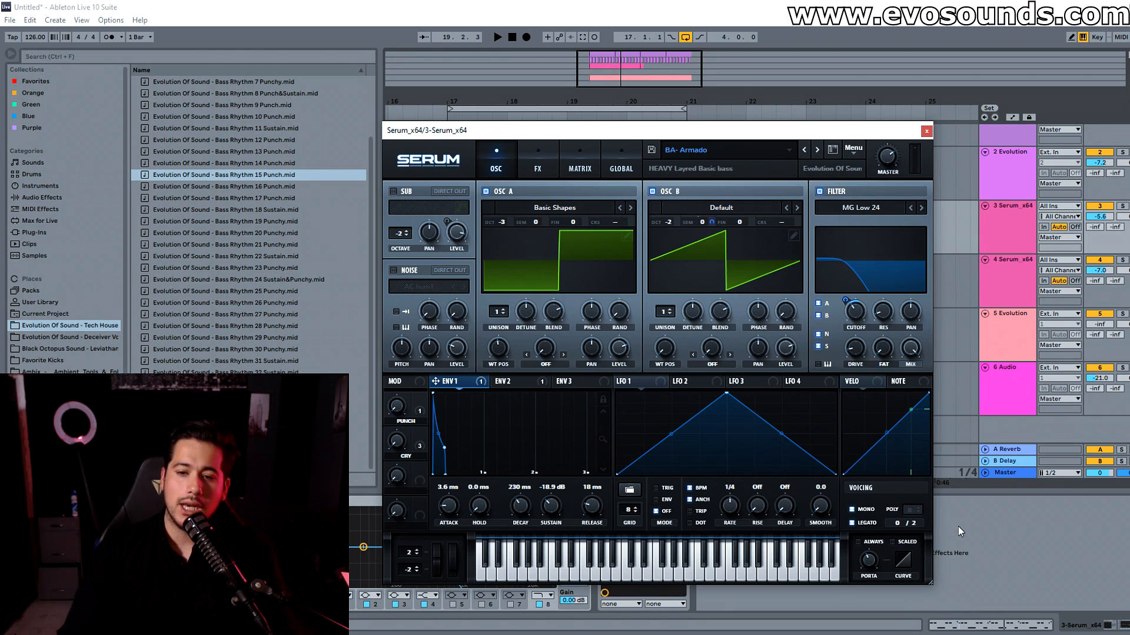
# Step: Close Serum, place Bass Rhythm 18 Sustain.mid on track 3 at bar 17, and transpose all its notes up to D3
pyautogui.click(925, 130)
pyautogui.moveTo(257, 211); pyautogui.dragTo(459, 216)
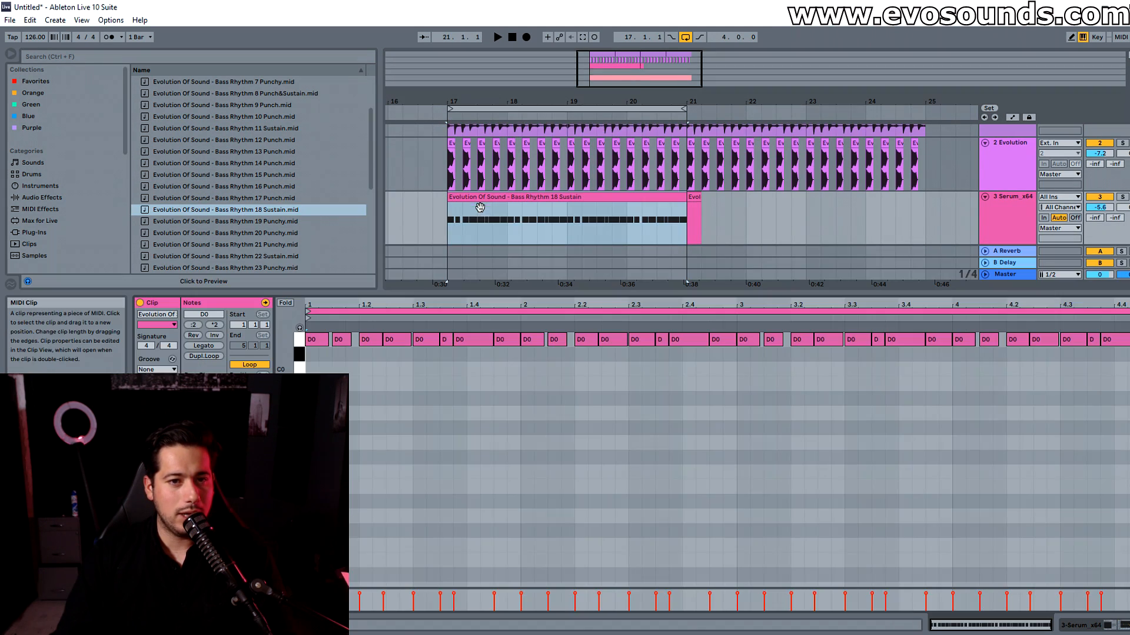
pyautogui.hotkey('shift', 'Up')
pyautogui.hotkey('shift', 'Up')
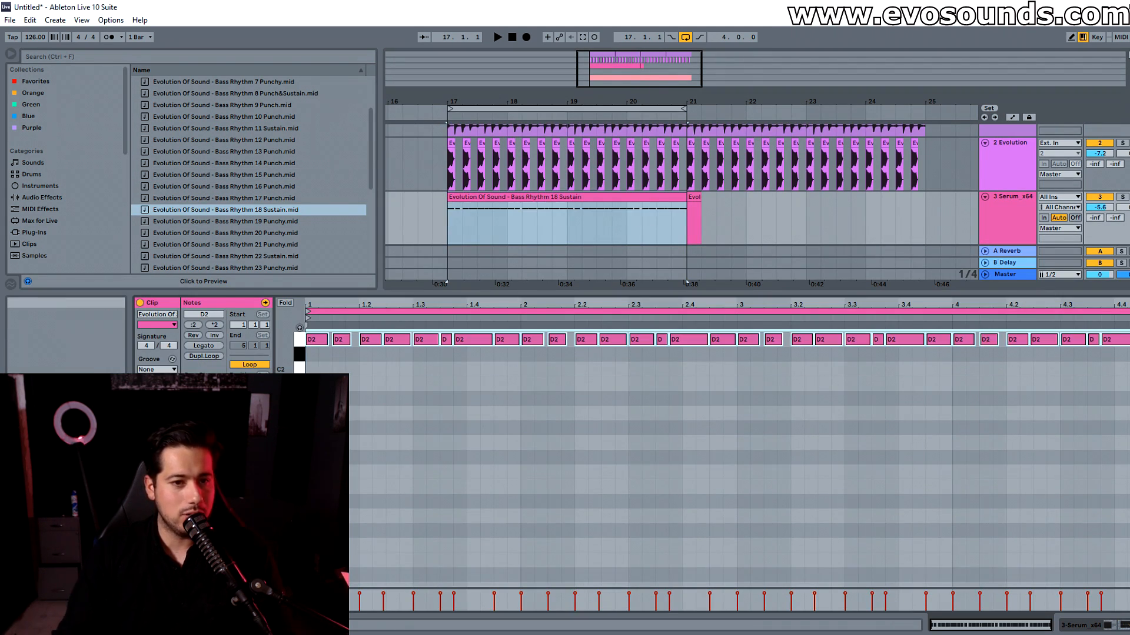
pyautogui.scroll(4, 453, 400)
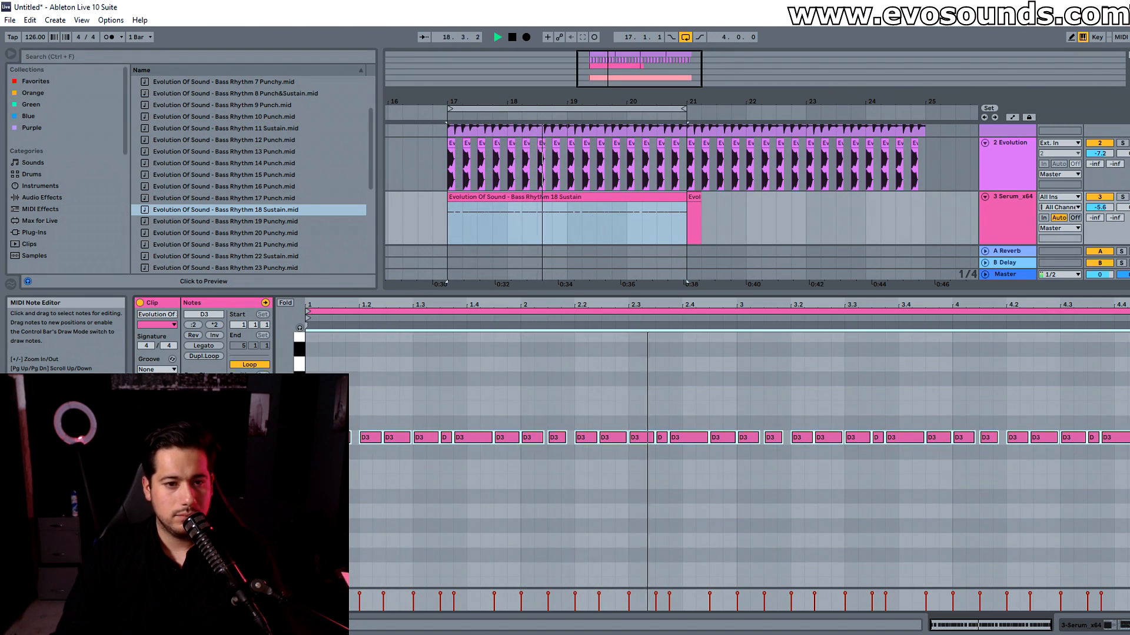
pyautogui.press('space')
# Step: Replace the notes of bars 3 and 4 with a duplicate of the first two bars, then play the loop
pyautogui.click(401, 413)
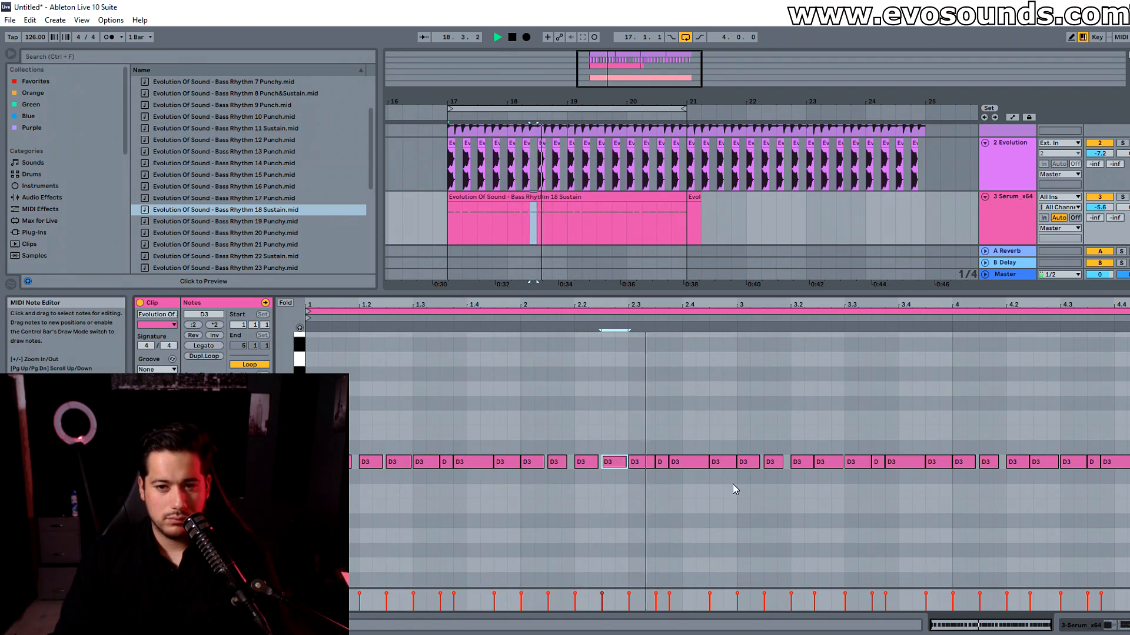
pyautogui.moveTo(738, 486); pyautogui.dragTo(1129, 348)
pyautogui.press('Delete')
pyautogui.press('space')
pyautogui.moveTo(735, 485); pyautogui.dragTo(310, 389)
pyautogui.hotkey('ctrl', 'd')
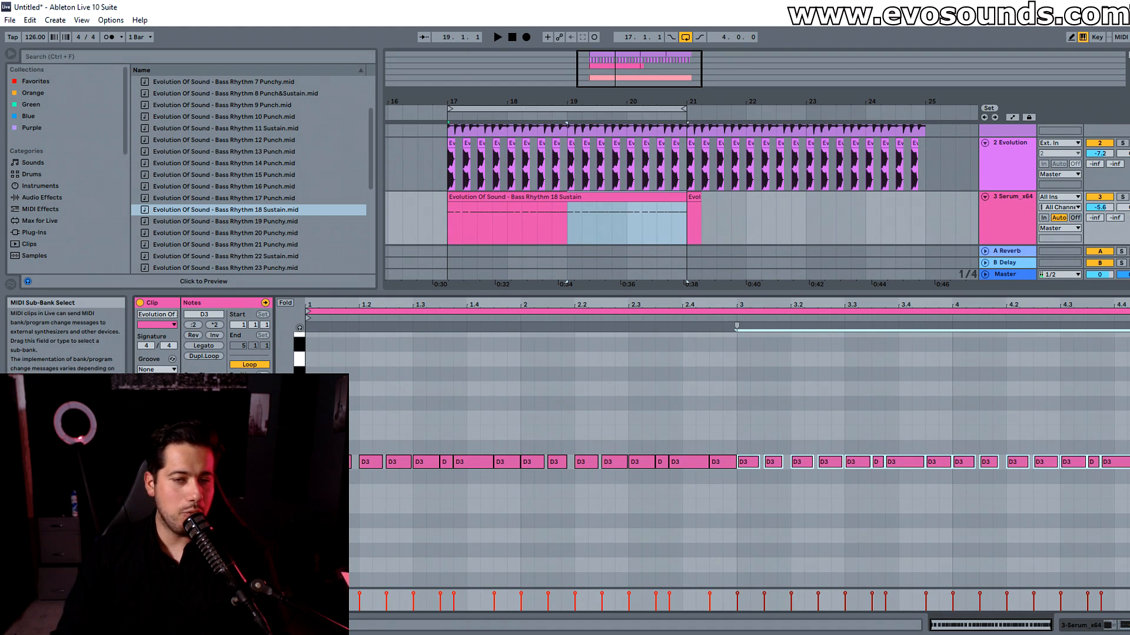
pyautogui.press('space')
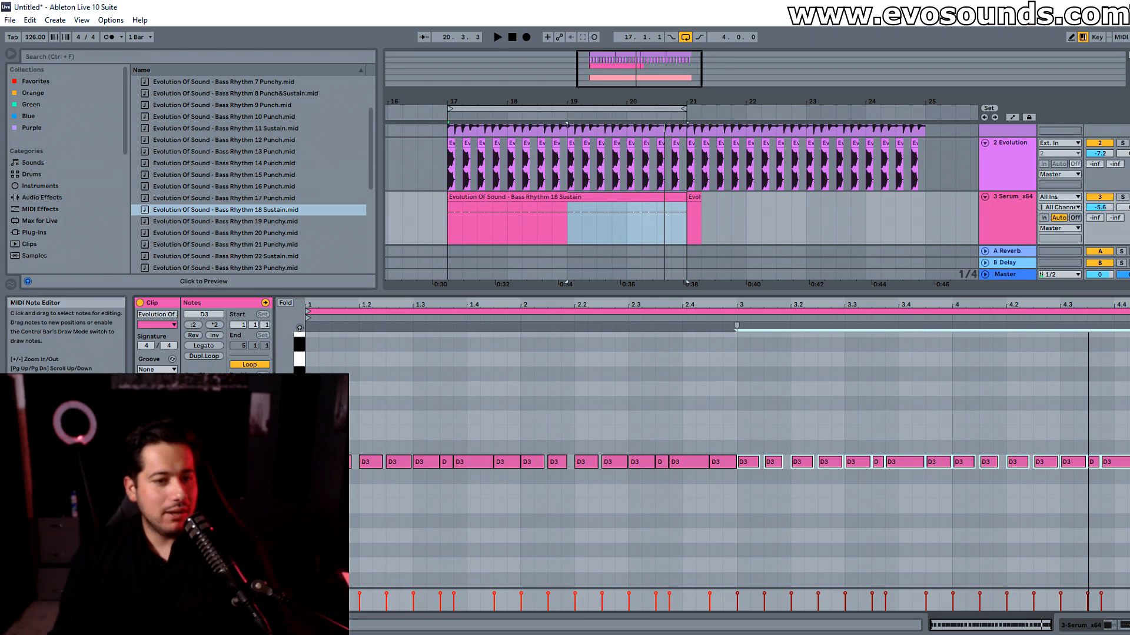
pyautogui.press('space')
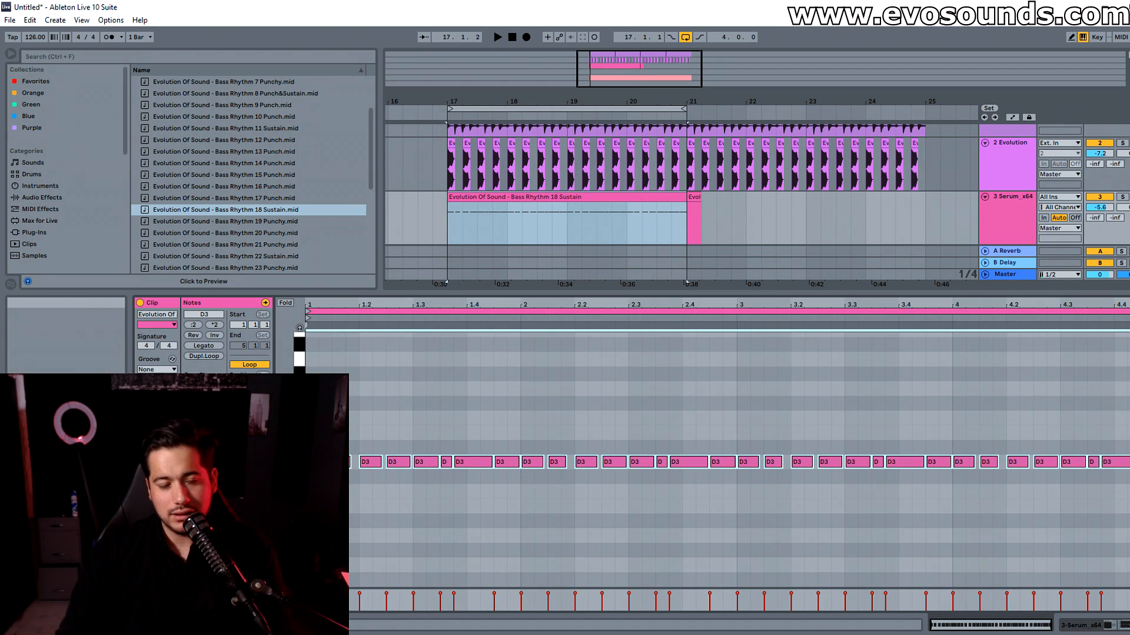
# Step: Try transposing all notes of the bass clip up seven semitones to A3 and play them
pyautogui.press('Up')
pyautogui.press('Up')
pyautogui.press('Up')
pyautogui.press('Up')
pyautogui.press('Up')
pyautogui.press('Up')
pyautogui.press('Up')
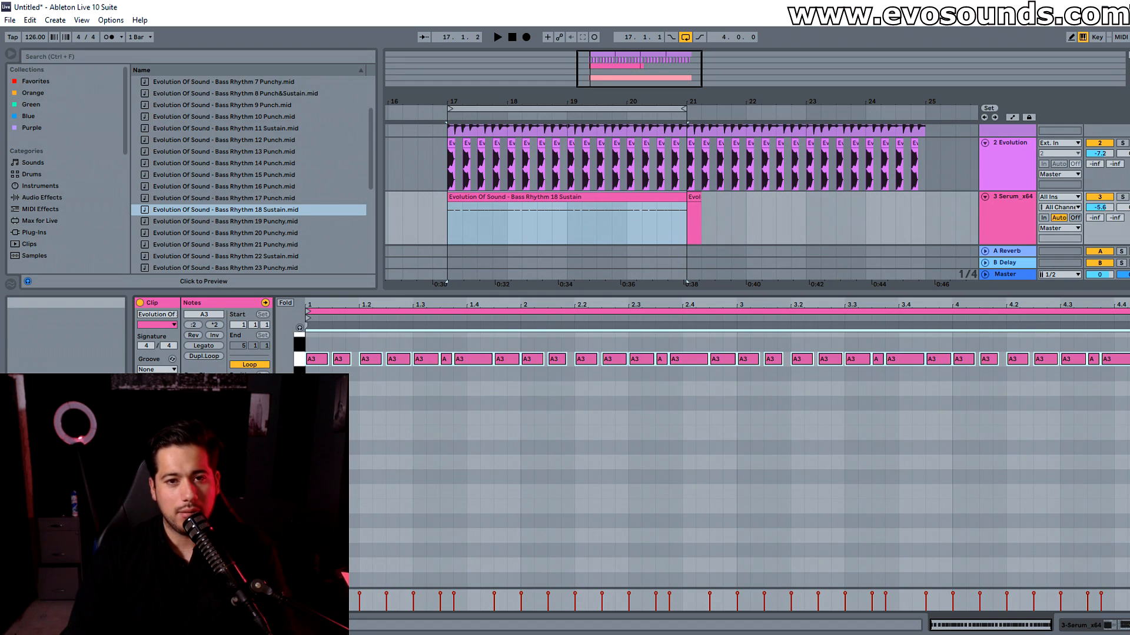
pyautogui.press('space')
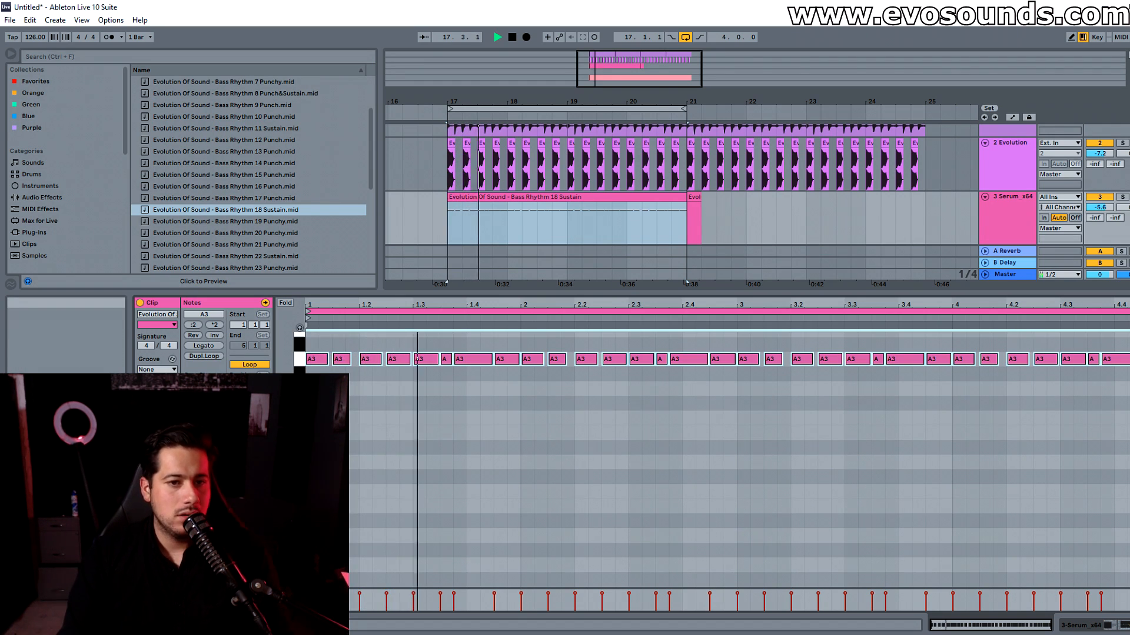
pyautogui.press('space')
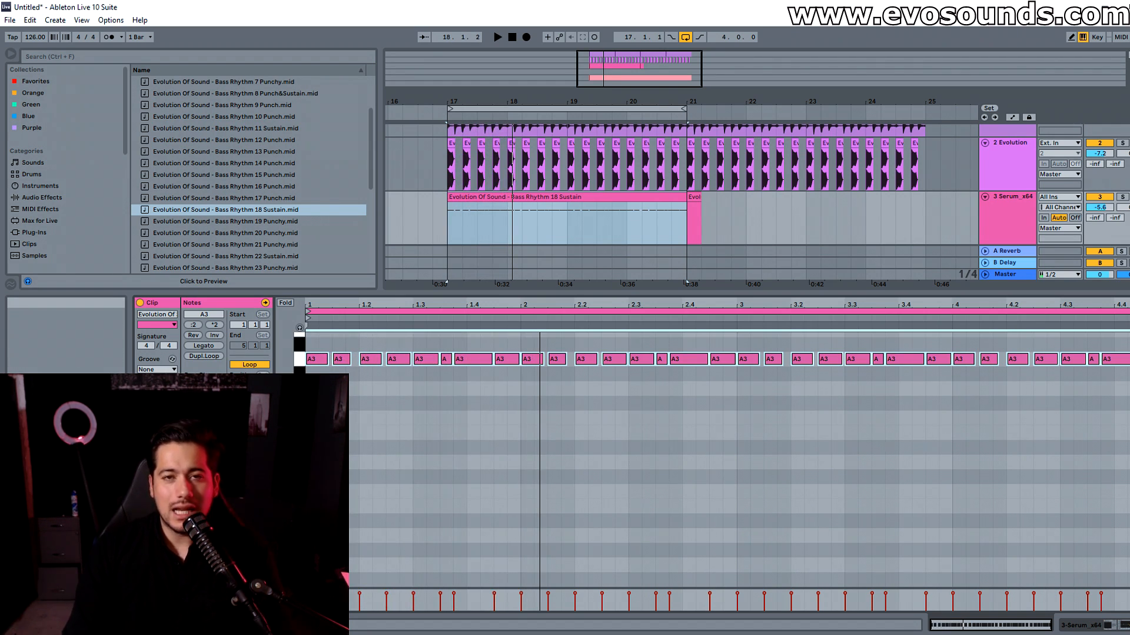
# Step: Transpose all notes of the bass clip back down seven semitones to D3
pyautogui.press('Down')
pyautogui.press('Down')
pyautogui.press('Down')
pyautogui.press('Down')
pyautogui.press('Down')
pyautogui.press('Down')
pyautogui.press('Down')
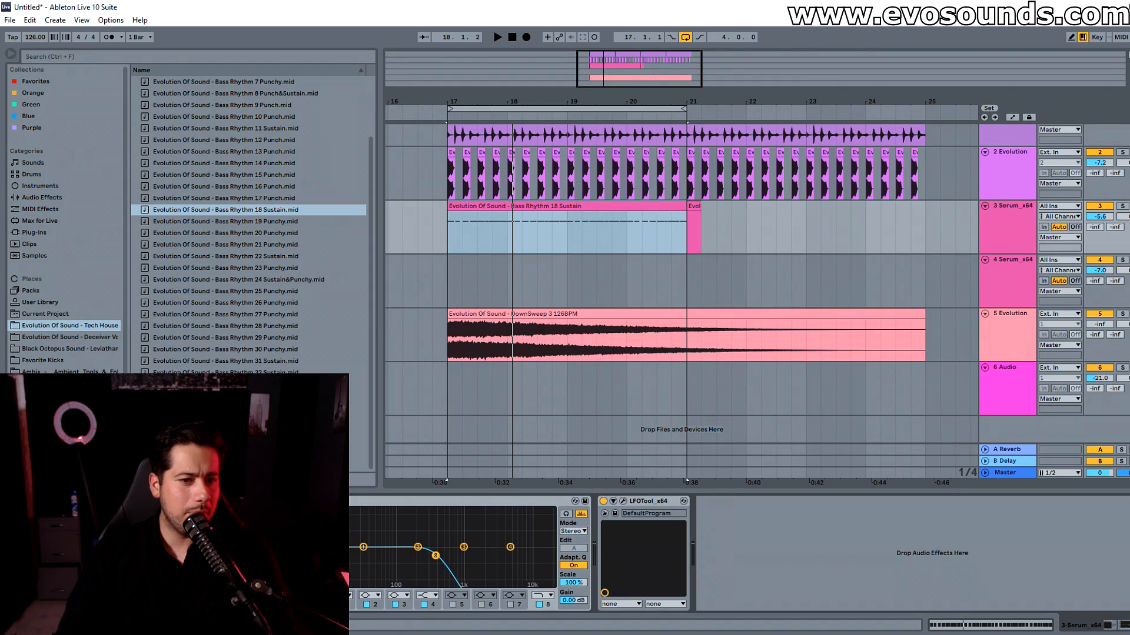
# Step: Turn off OSC B in track 3's Serum, play OSC A alone, and raise the track volume to -3.5 dB
pyautogui.click(33, 501)
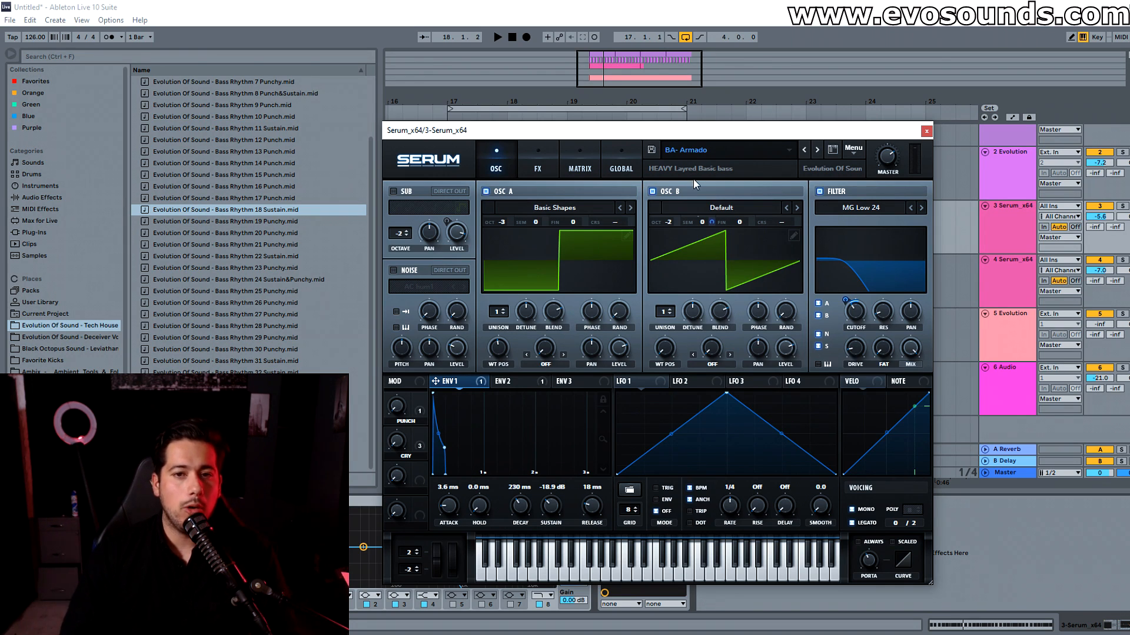
pyautogui.click(653, 192)
pyautogui.press('space')
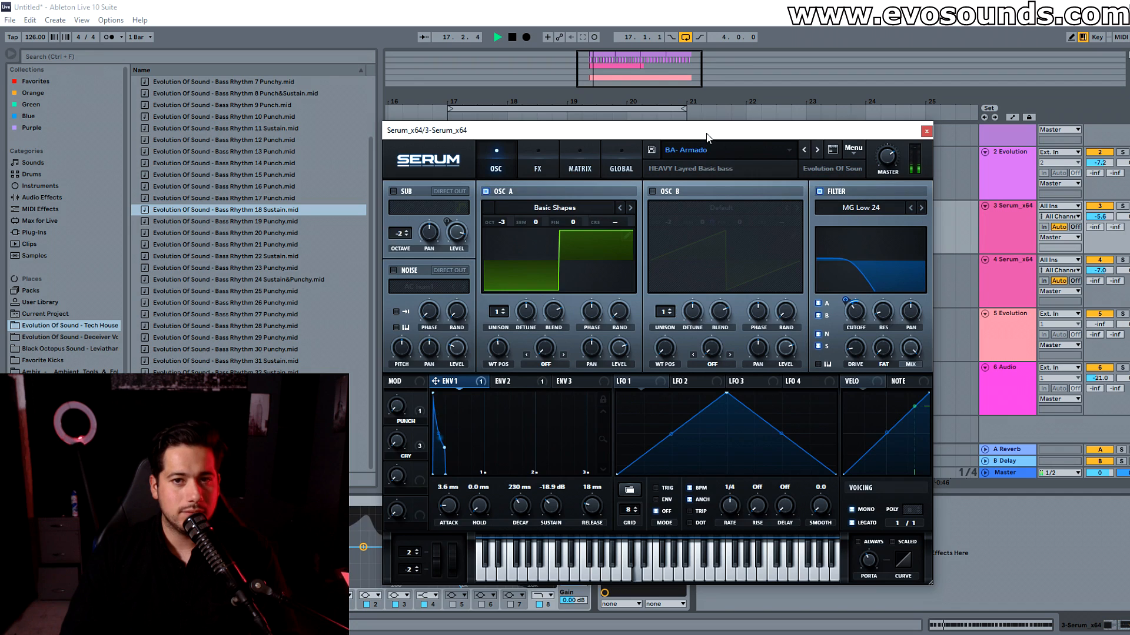
pyautogui.moveTo(706, 136); pyautogui.dragTo(751, 210)
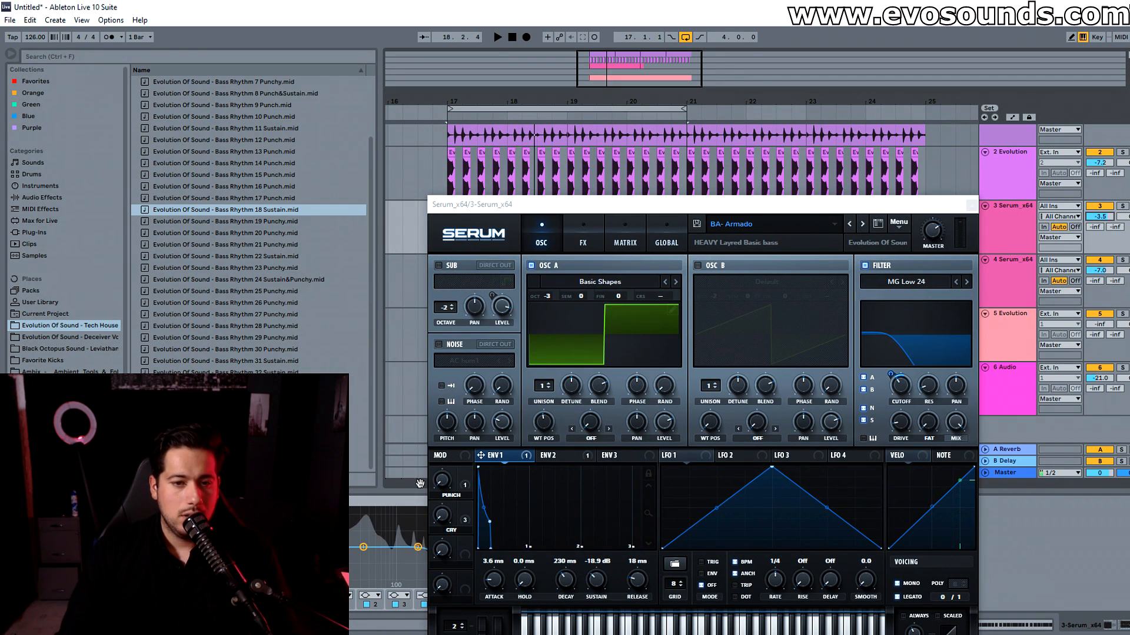
pyautogui.moveTo(475, 239); pyautogui.dragTo(659, 267)
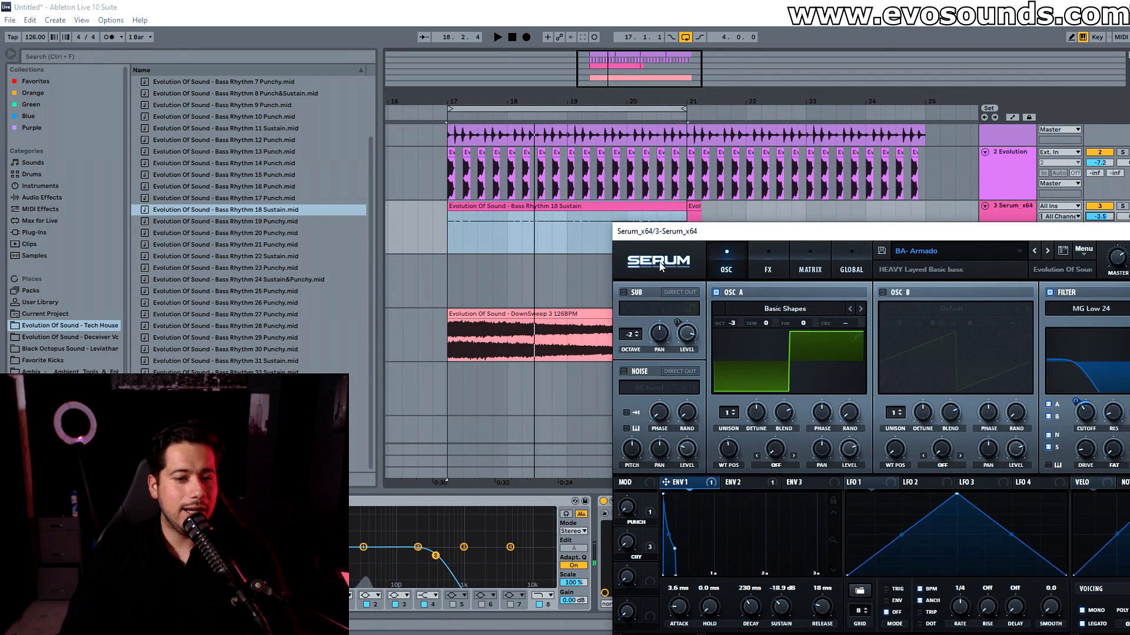
# Step: Try OSC A's Basic Shapes at wavetable position 1, the sine wave, then return it to the square wave
pyautogui.click(771, 311)
pyautogui.moveTo(778, 326)
pyautogui.click(968, 360)
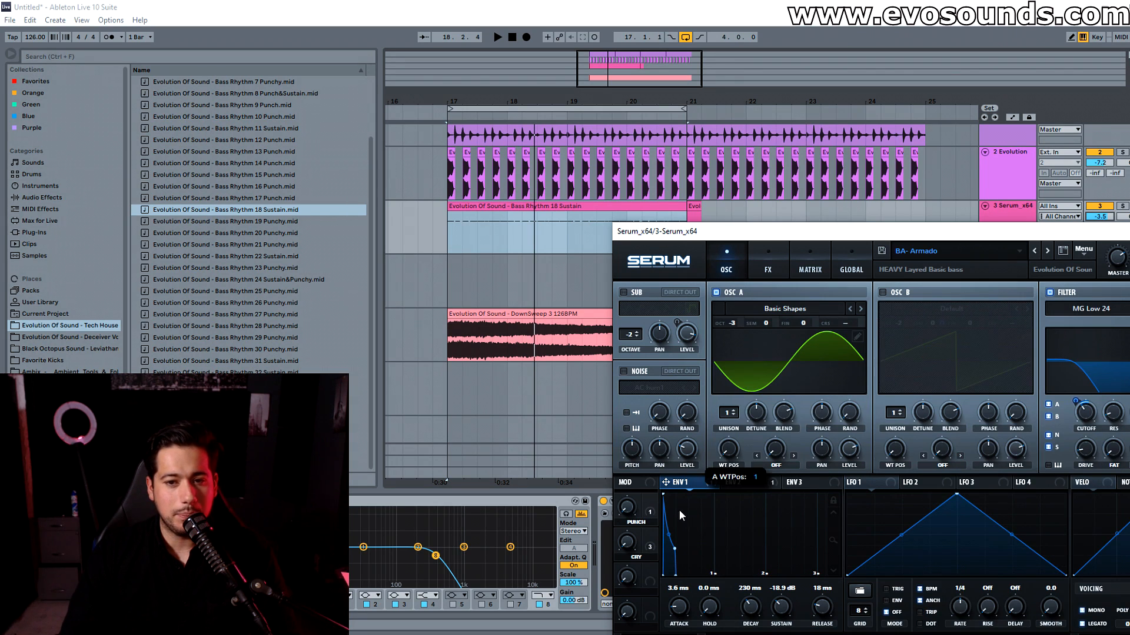
pyautogui.moveTo(730, 454); pyautogui.dragTo(731, 400)
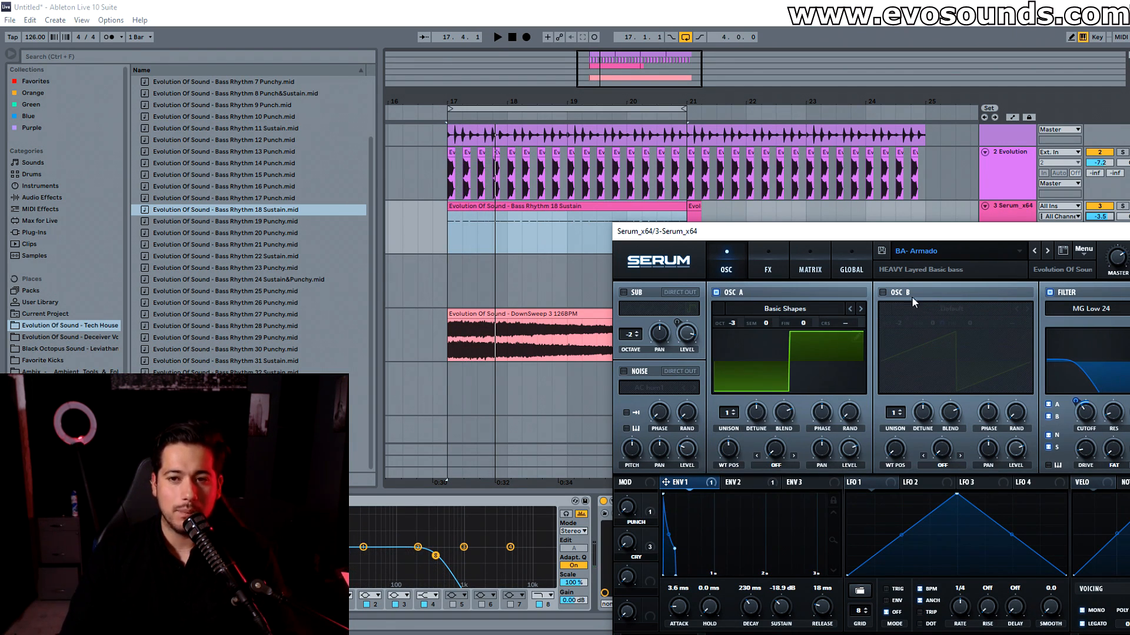
# Step: Turn OSC B back on and audition the layered bass, then close Serum and open the Bass Rhythm 18 Sustain clip's notes
pyautogui.click(882, 293)
pyautogui.moveTo(1005, 470)
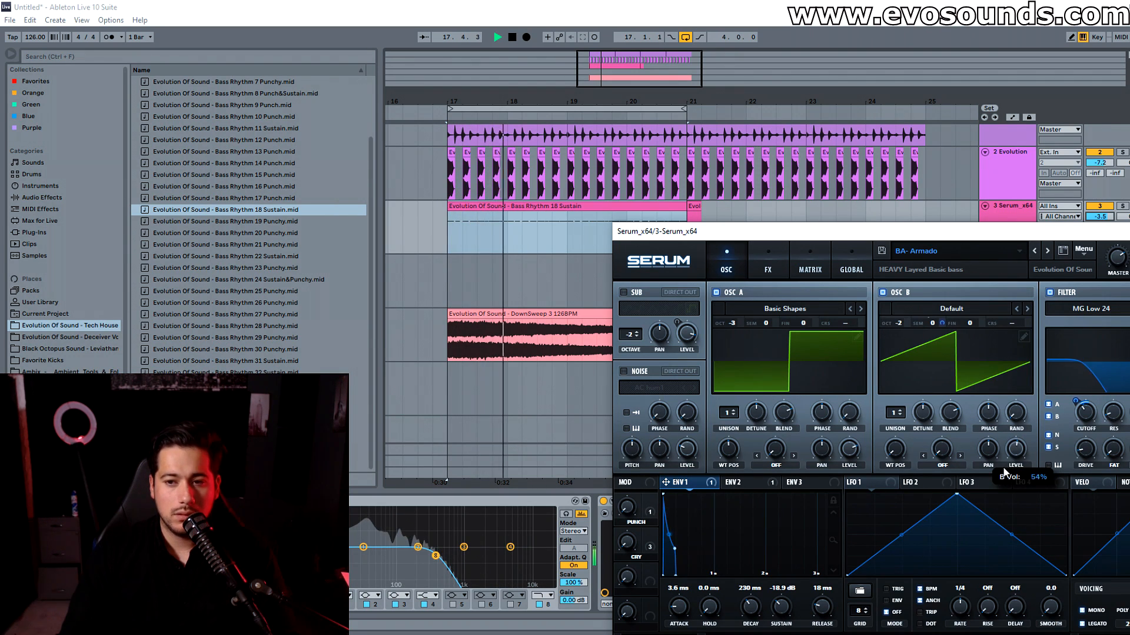
pyautogui.click(1129, 232)
pyautogui.doubleClick(576, 219)
pyautogui.press('space')
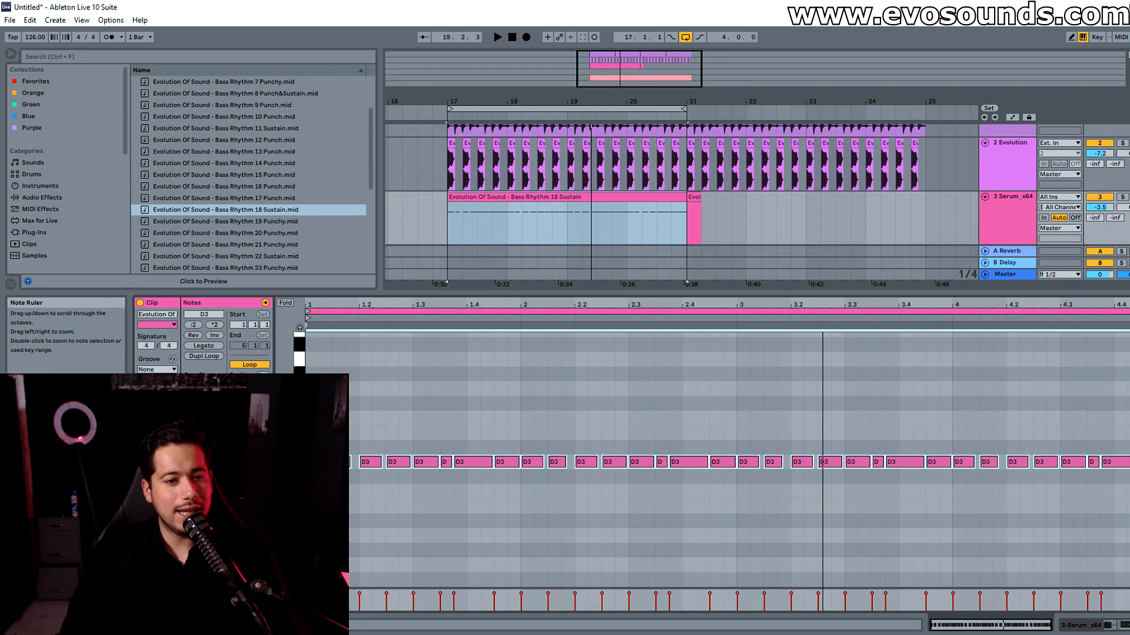
# Step: Raise the second bass note of bar 1 to F3 and the two notes from beat 1.2 to D#3
pyautogui.click(348, 488)
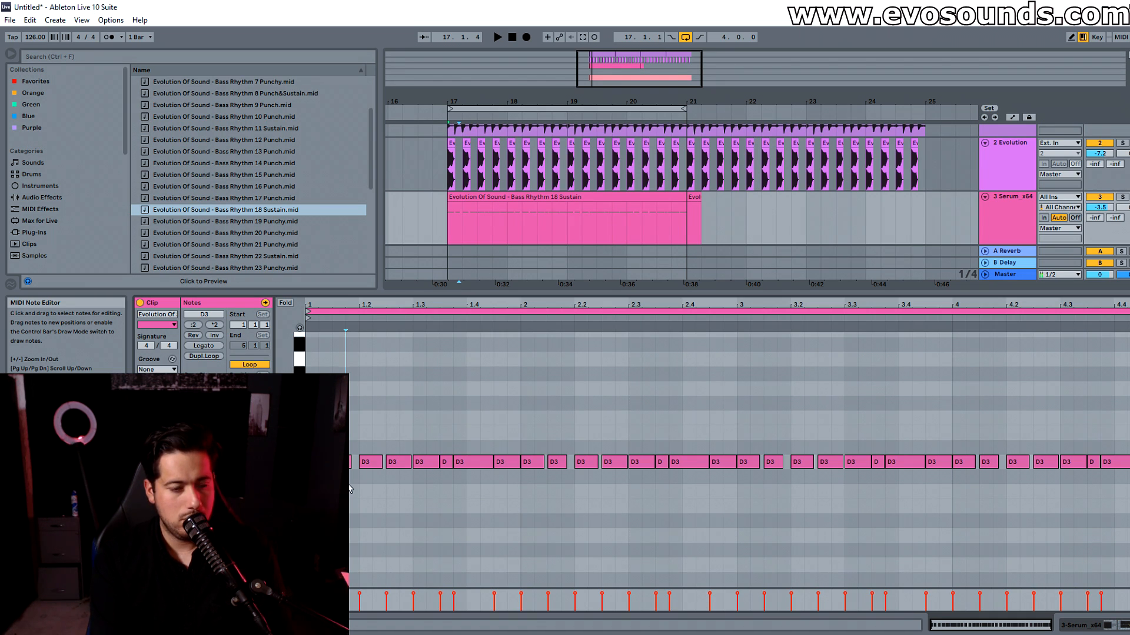
pyautogui.click(351, 464)
pyautogui.press('space')
pyautogui.click(373, 462)
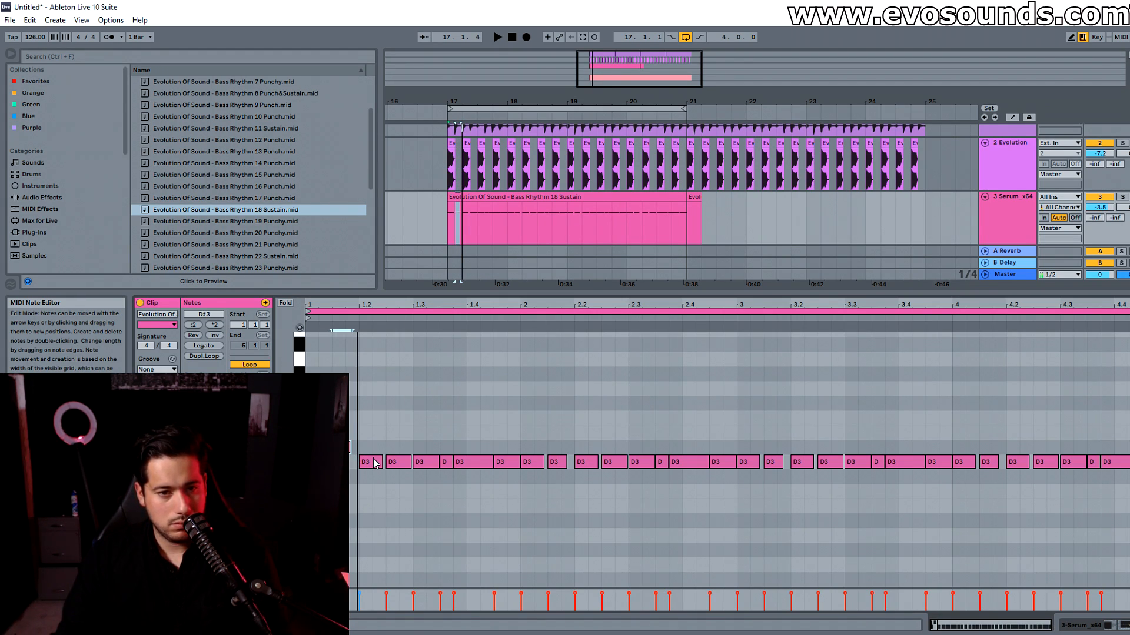
pyautogui.press('Up')
pyautogui.click(393, 463)
pyautogui.press('Up')
# Step: Raise the three notes from beat 1.3 to A3, A#3 and A3 while playing the loop
pyautogui.click(438, 464)
pyautogui.press('space')
pyautogui.press('Up')
pyautogui.press('Up')
pyautogui.press('Up')
pyautogui.press('Up')
pyautogui.press('Up')
pyautogui.press('Up')
pyautogui.press('Up')
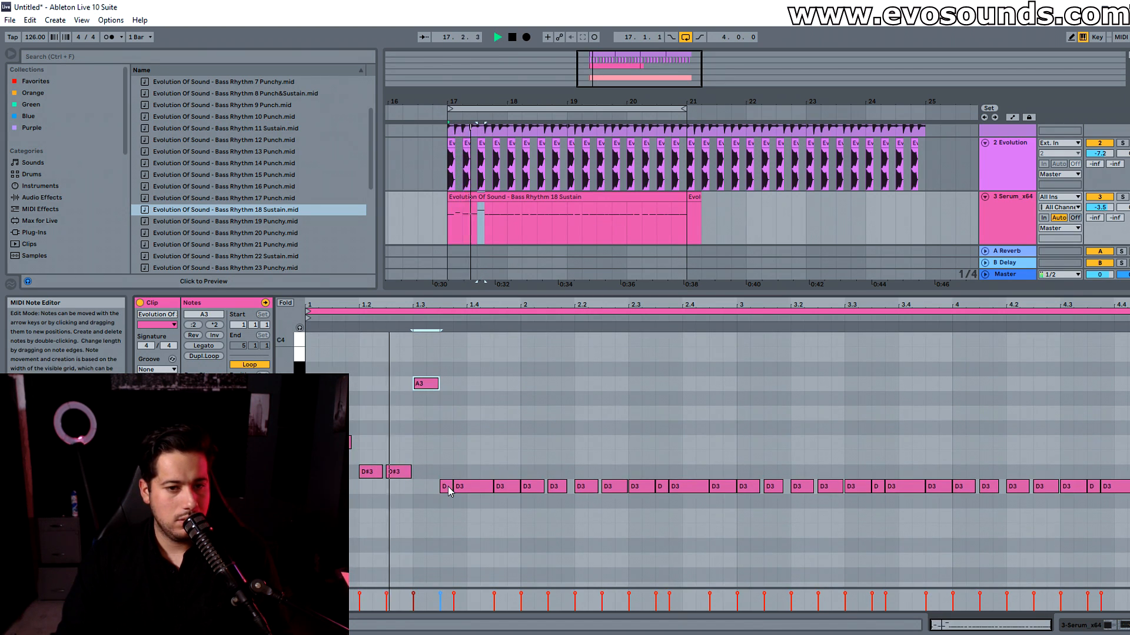
pyautogui.moveTo(448, 492); pyautogui.dragTo(452, 379)
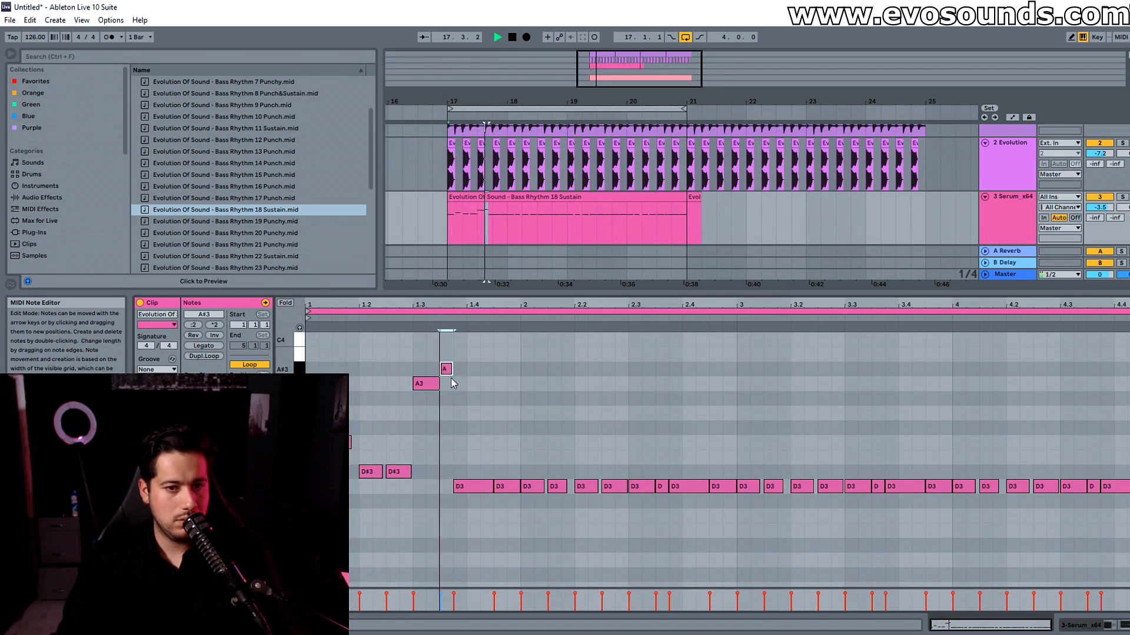
pyautogui.moveTo(463, 488); pyautogui.dragTo(461, 387)
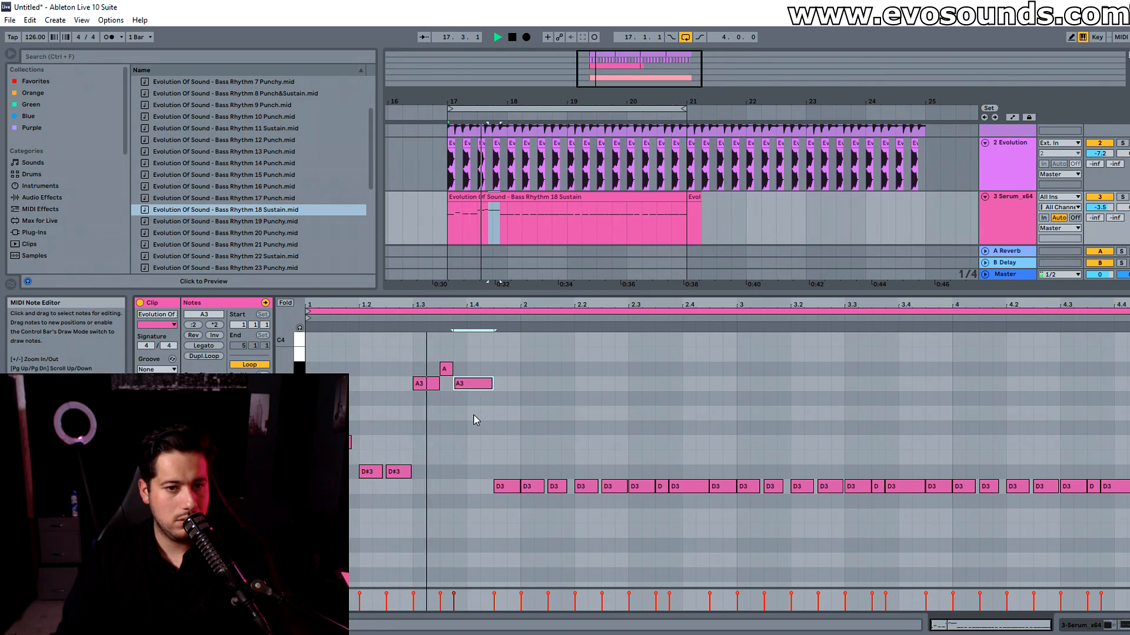
# Step: Raise the last note of bar 1 to F3, trying D#3 first, and audition the melody
pyautogui.press('space')
pyautogui.moveTo(508, 487); pyautogui.dragTo(508, 474)
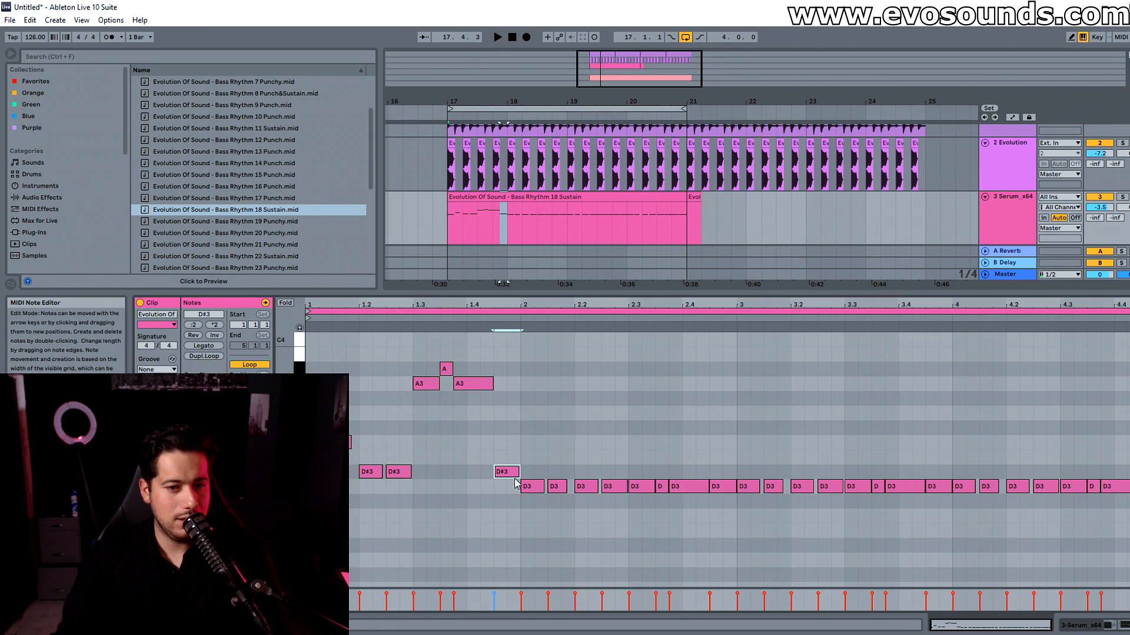
pyautogui.press('space')
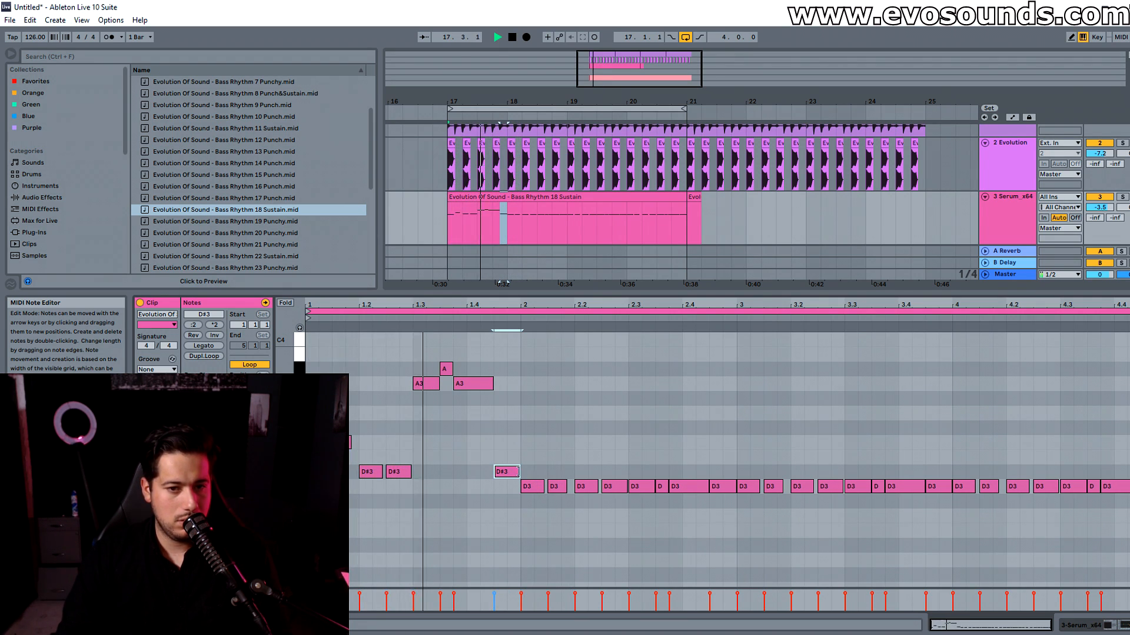
pyautogui.moveTo(517, 472); pyautogui.dragTo(516, 443)
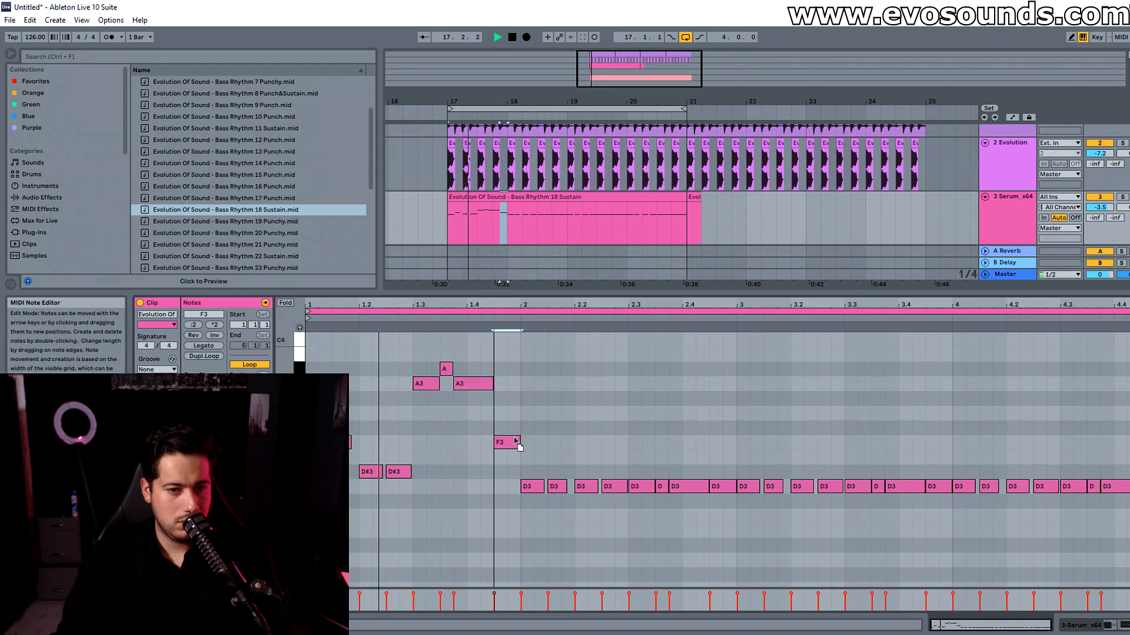
pyautogui.press('space')
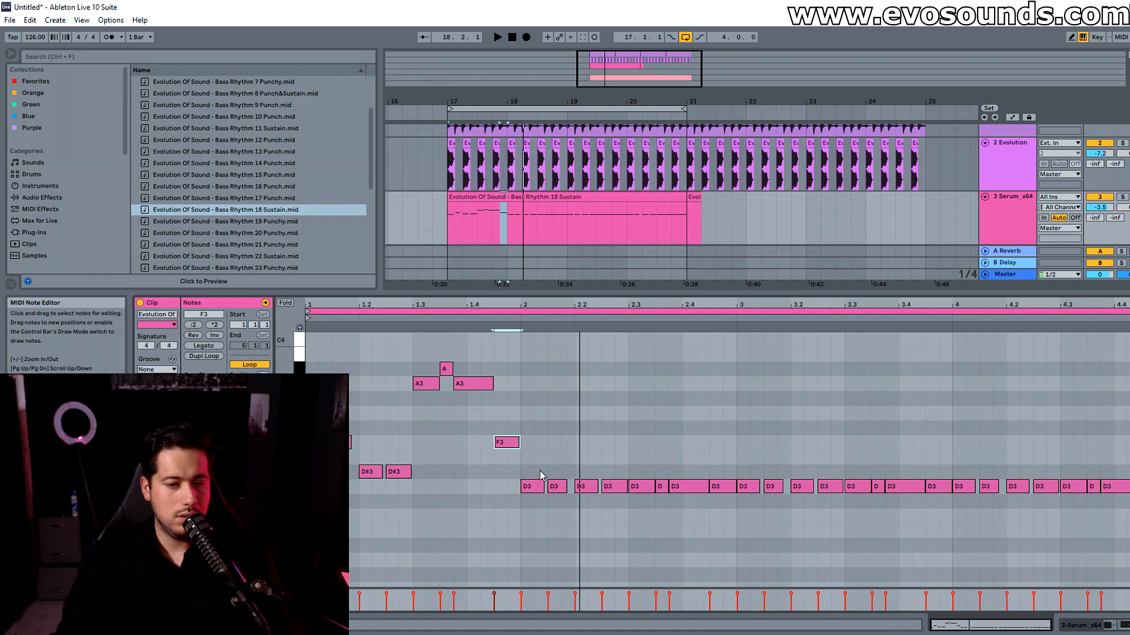
# Step: Delete all notes after bar 1, duplicate the first bar's melody three times to fill four bars, and play it
pyautogui.moveTo(532, 510); pyautogui.dragTo(1127, 471)
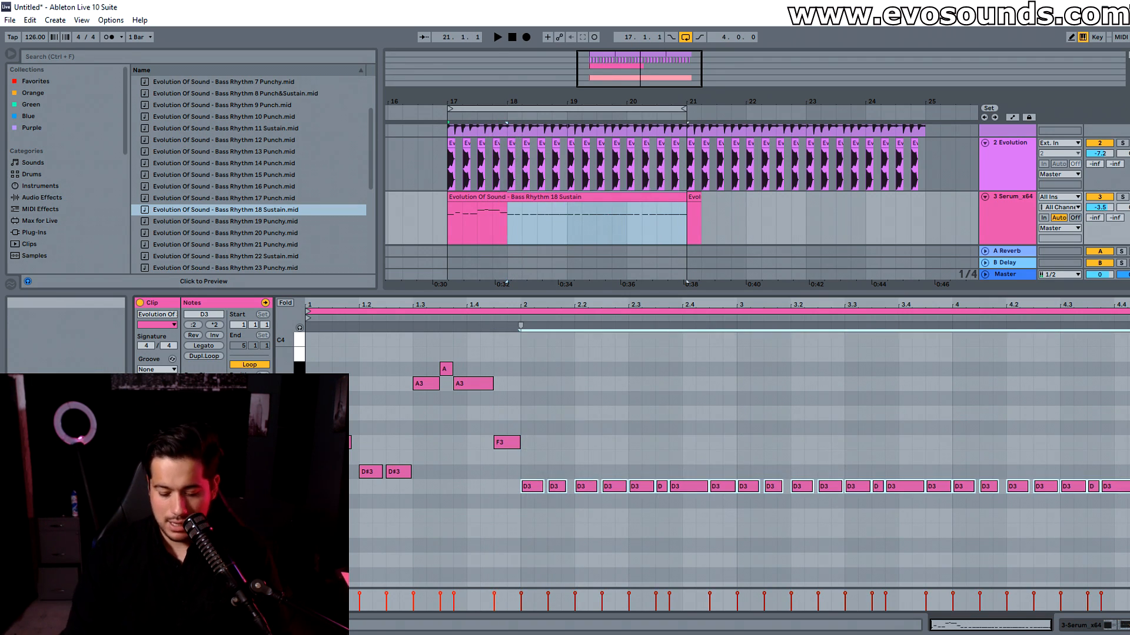
pyautogui.press('Delete')
pyautogui.hotkey('ctrl', 'a')
pyautogui.hotkey('ctrl', 'd')
pyautogui.hotkey('ctrl', 'd')
pyautogui.hotkey('ctrl', 'd')
pyautogui.press('space')
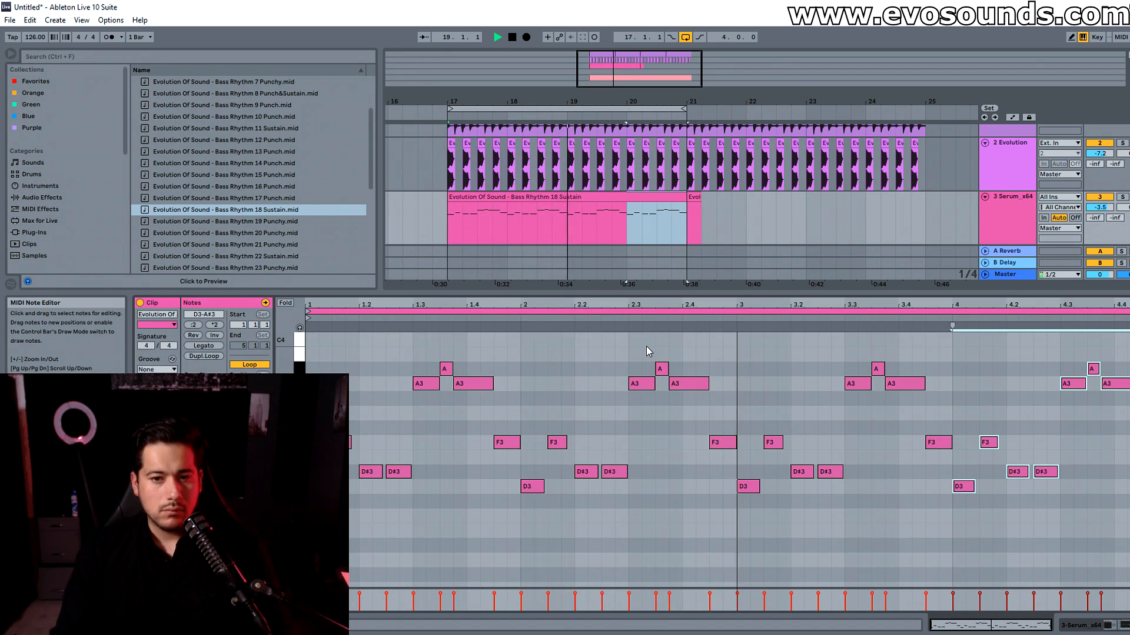
pyautogui.press('space')
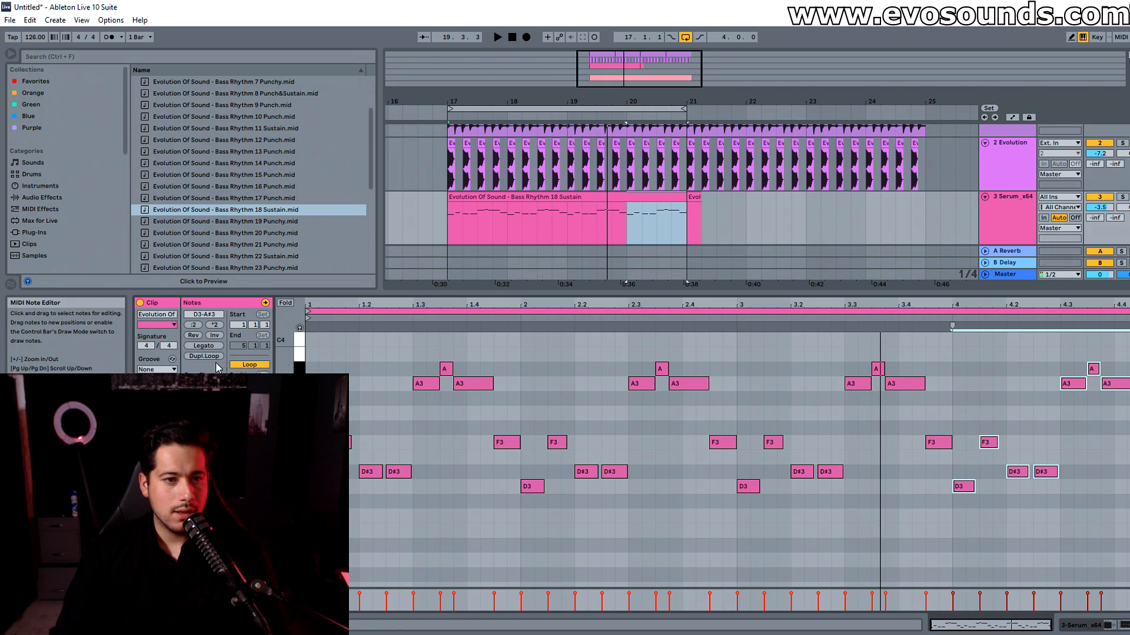
# Step: Commit a groove to the Bass Rhythm 18 Sustain clip's notes and play the grooved bassline
pyautogui.click(157, 380)
pyautogui.press('space')
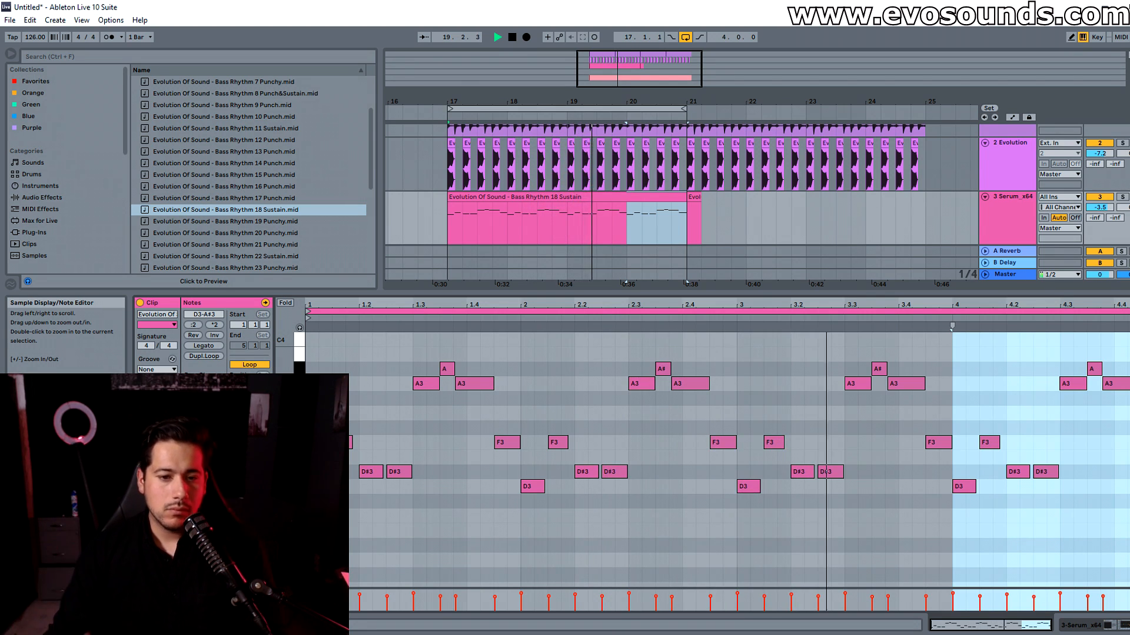
pyautogui.press('space')
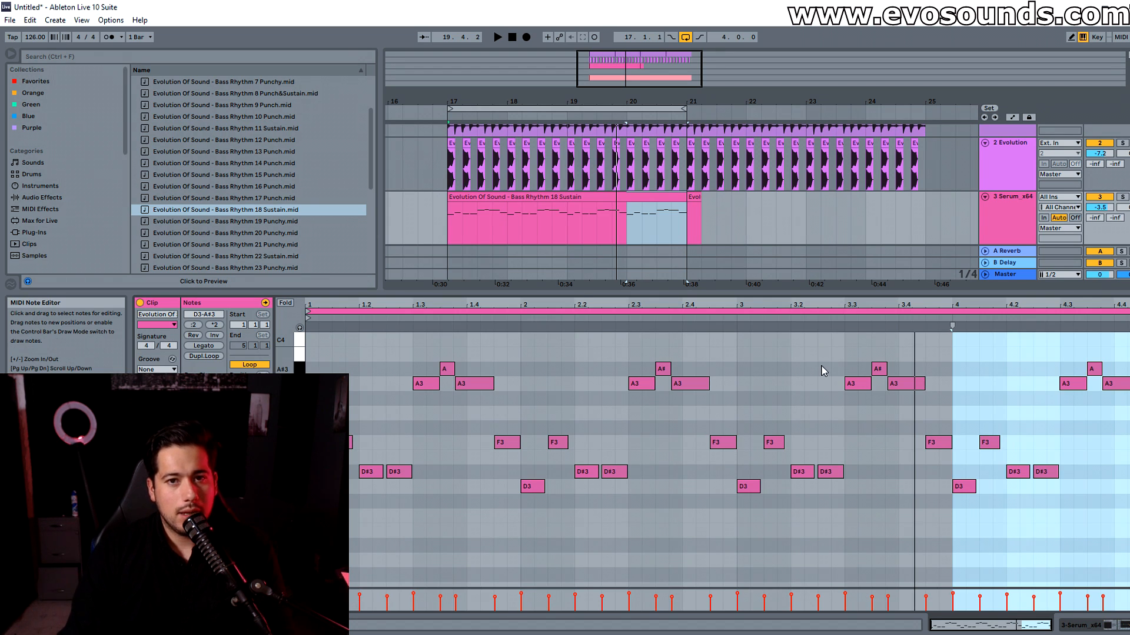
# Step: Open track 3's Serum, assign velocity to modulate the filter cutoff, and adjust the modulation amount and cutoff while playing
pyautogui.doubleClick(1008, 224)
pyautogui.click(148, 502)
pyautogui.moveTo(861, 187); pyautogui.dragTo(576, 95)
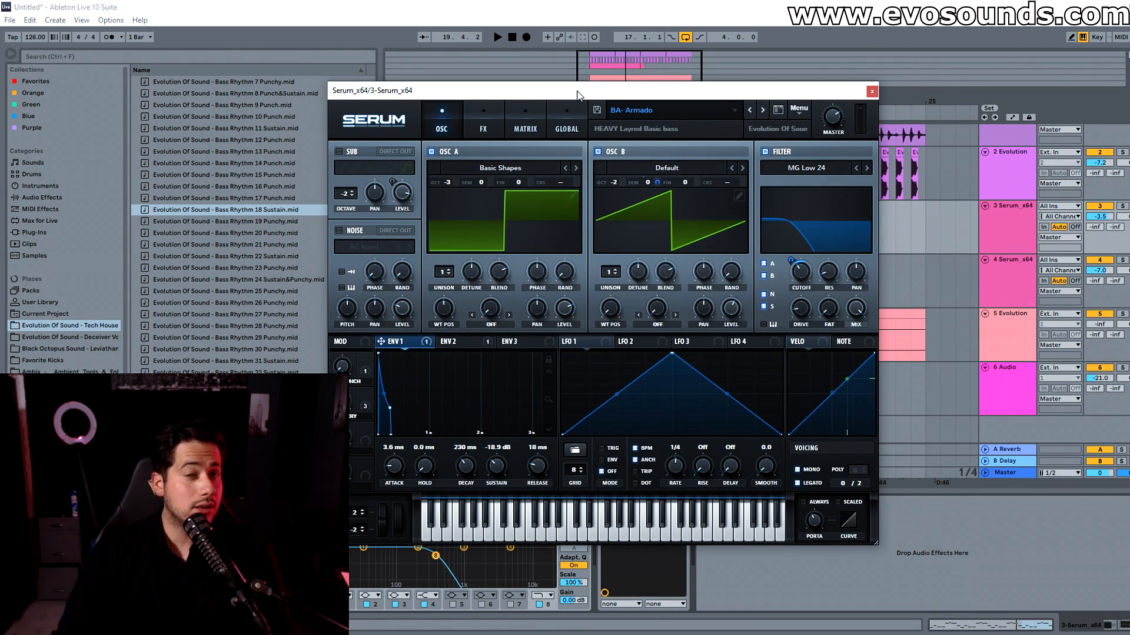
pyautogui.click(853, 344)
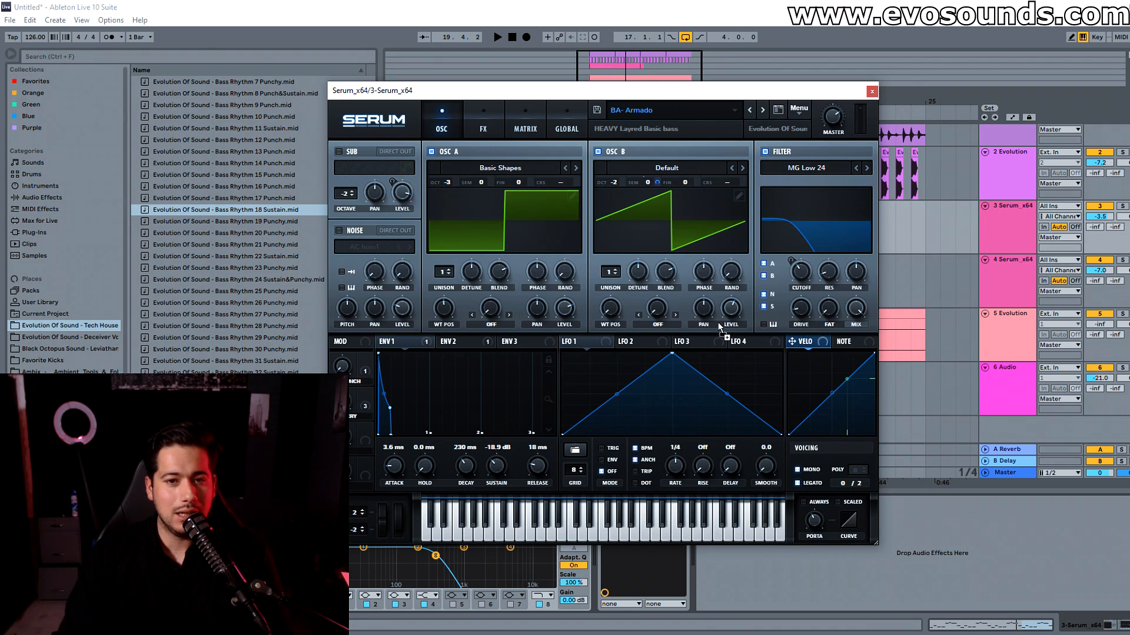
pyautogui.moveTo(792, 265); pyautogui.dragTo(789, 268)
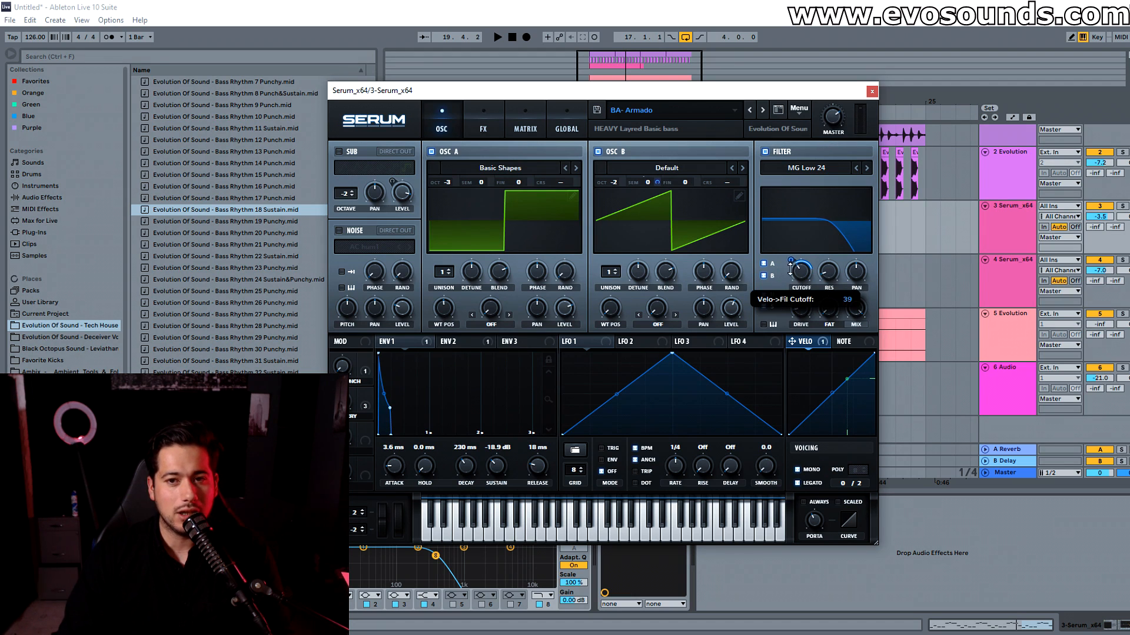
pyautogui.press('space')
pyautogui.moveTo(791, 264); pyautogui.dragTo(790, 267)
pyautogui.moveTo(790, 270); pyautogui.dragTo(791, 277)
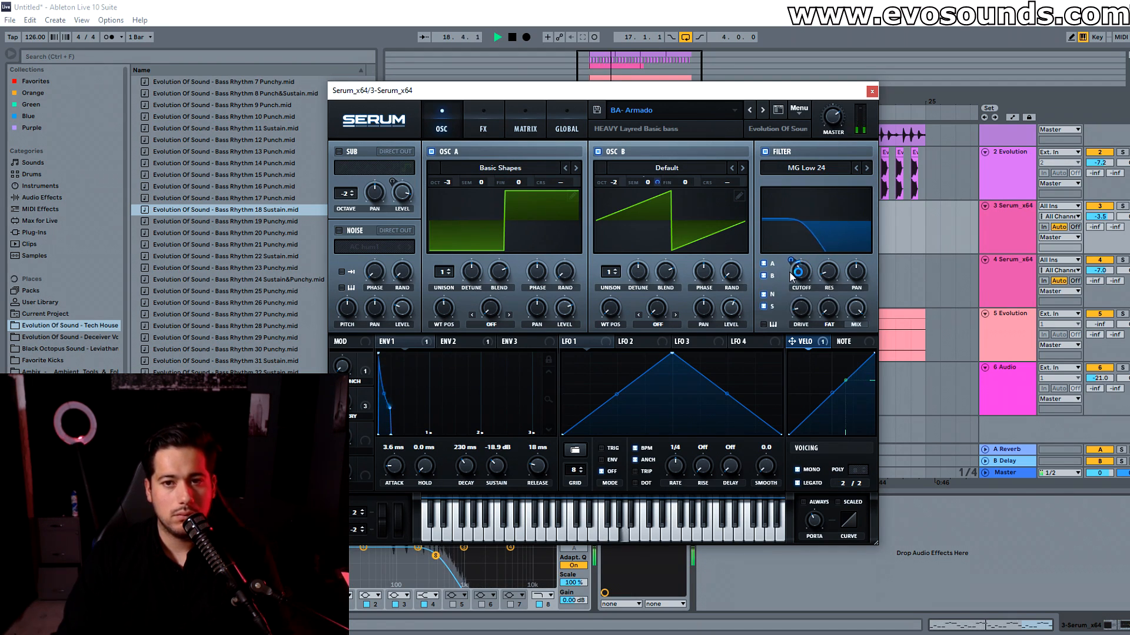
# Step: Try velocity modulation on the Gain of Serum's compressor effect, remove it, and return to the oscillator view
pyautogui.click(483, 125)
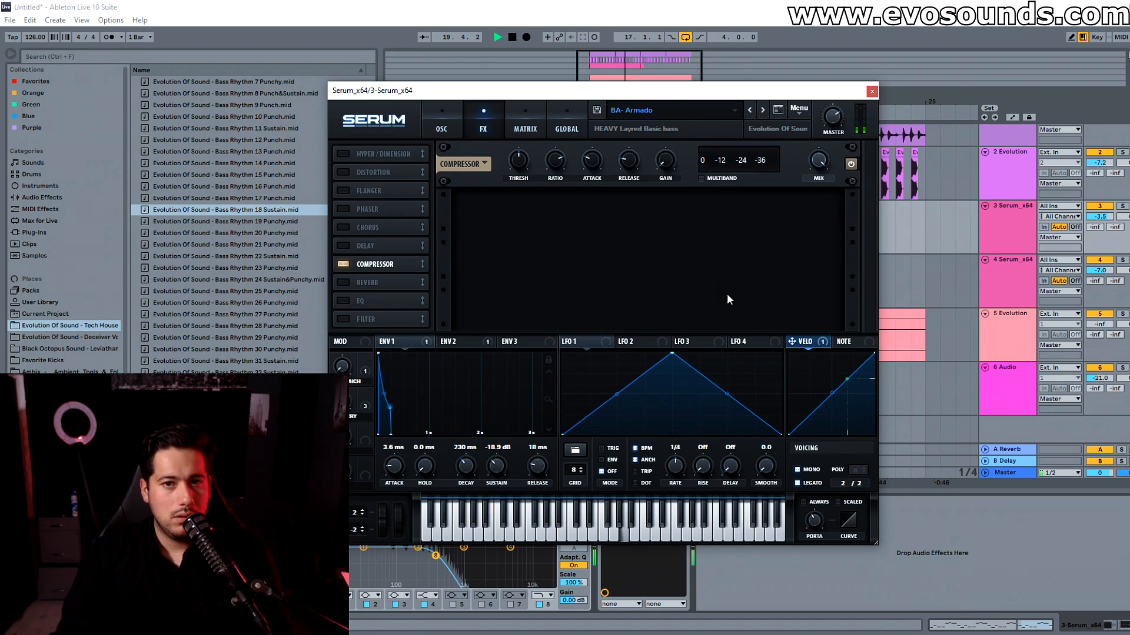
pyautogui.moveTo(791, 341); pyautogui.dragTo(639, 188)
pyautogui.press('space')
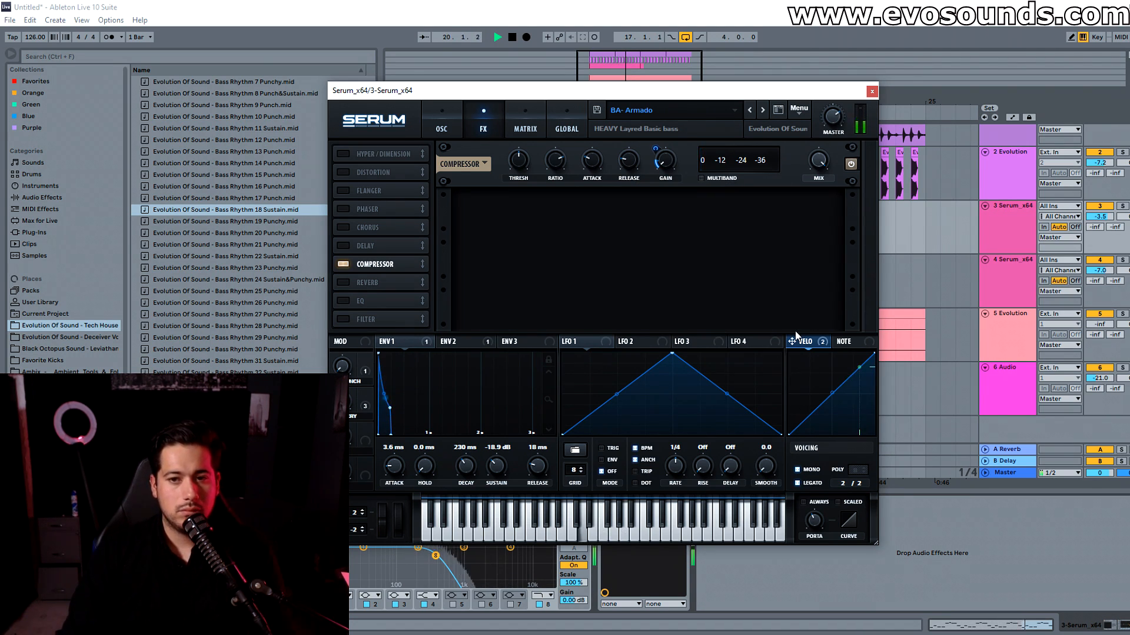
pyautogui.rightClick(664, 167)
pyautogui.click(729, 211)
pyautogui.click(441, 124)
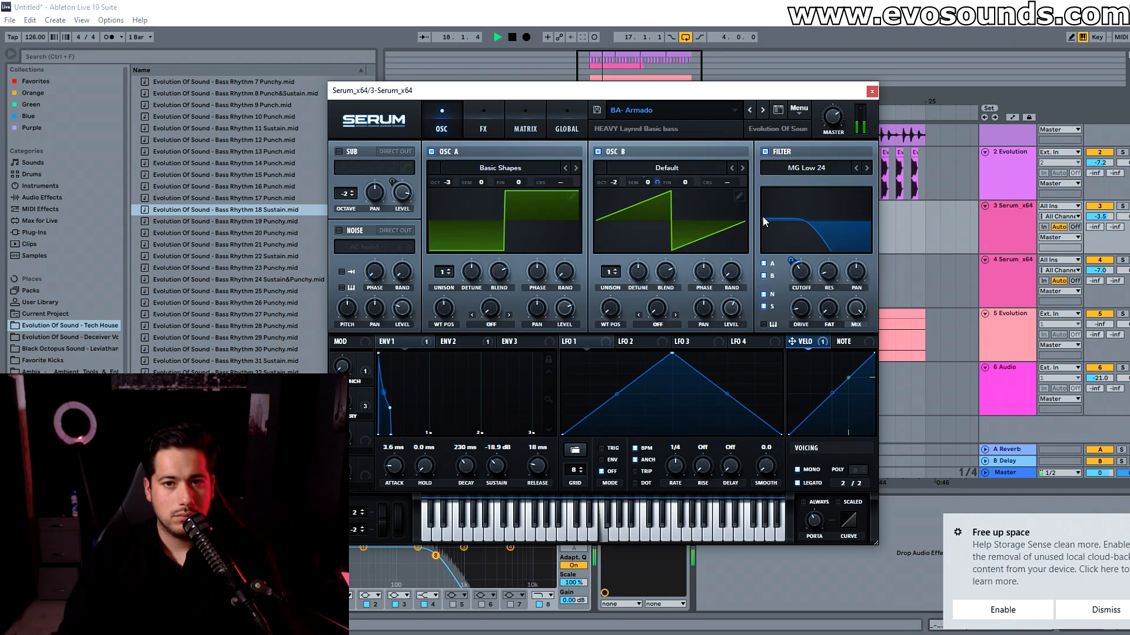
pyautogui.press('space')
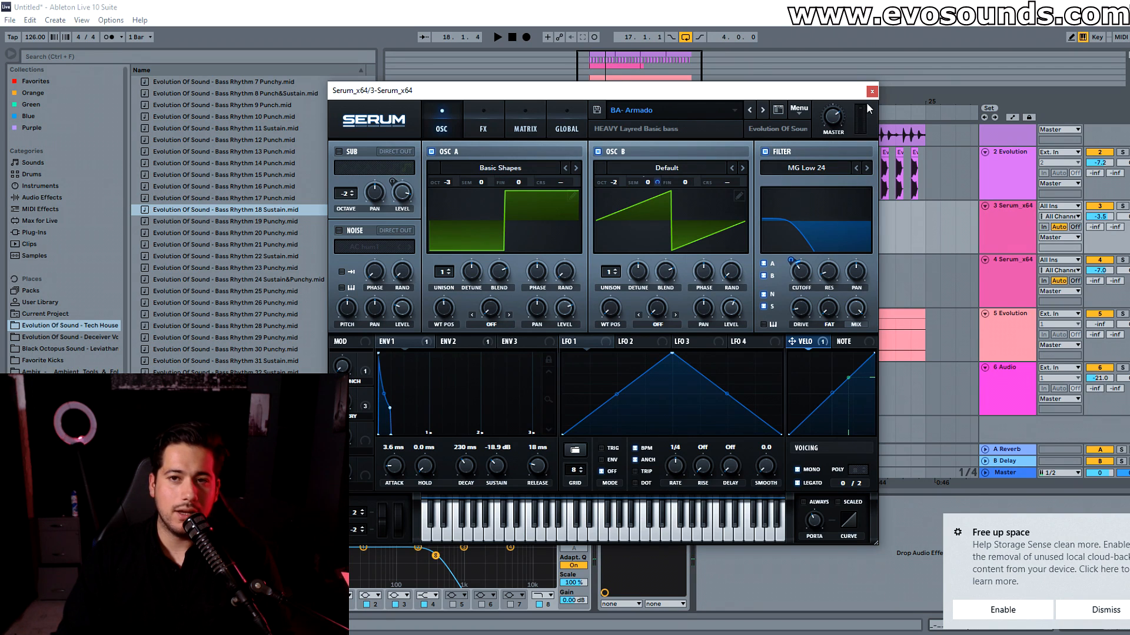
# Step: Close Serum, replace track 3's bass clip with Bass Rhythm 35 Sustain at bar 17, and audition it
pyautogui.click(871, 91)
pyautogui.click(553, 220)
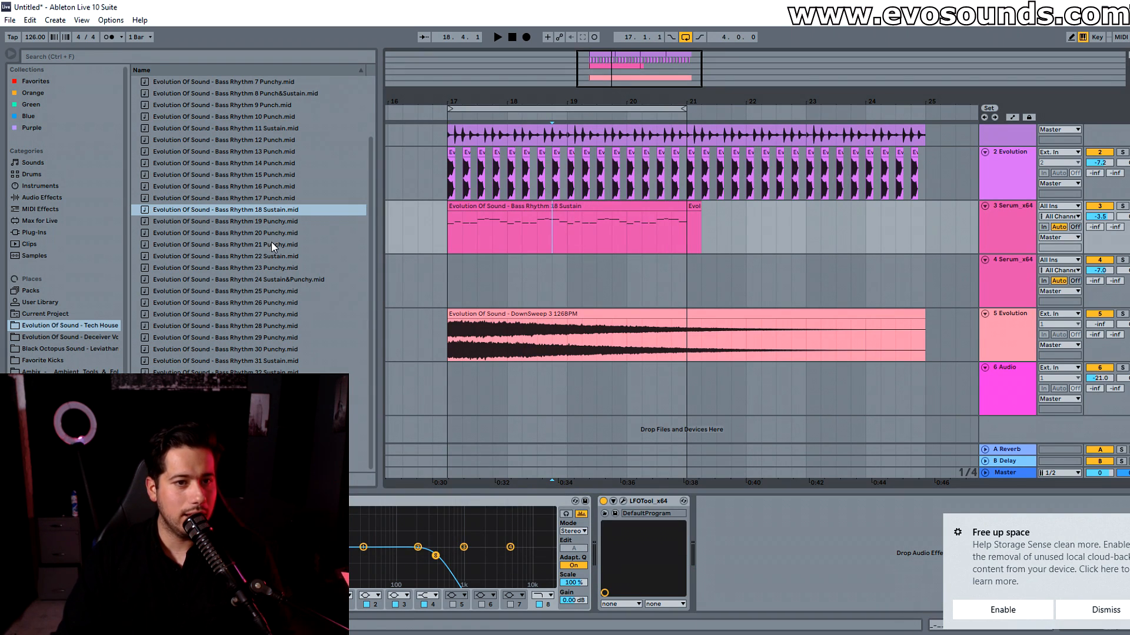
pyautogui.moveTo(235, 384); pyautogui.dragTo(447, 231)
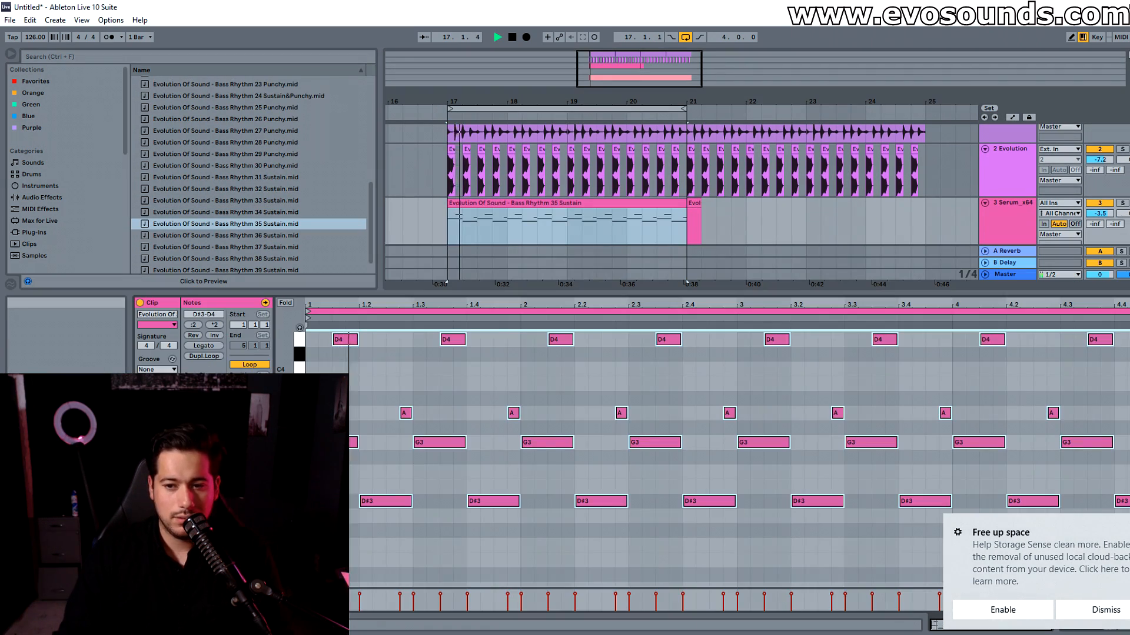
pyautogui.press('space')
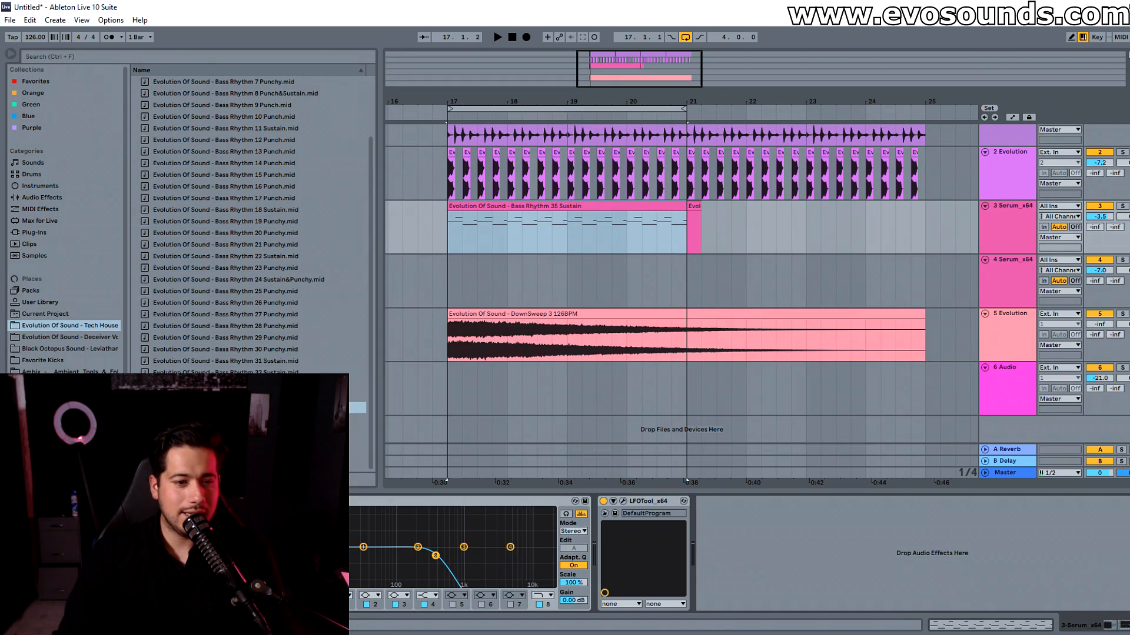
# Step: Reopen track 3's Serum, raise the Env 1 sustain to 0.0 dB, and play the bass
pyautogui.click(33, 501)
pyautogui.moveTo(516, 449); pyautogui.dragTo(577, 396)
pyautogui.press('space')
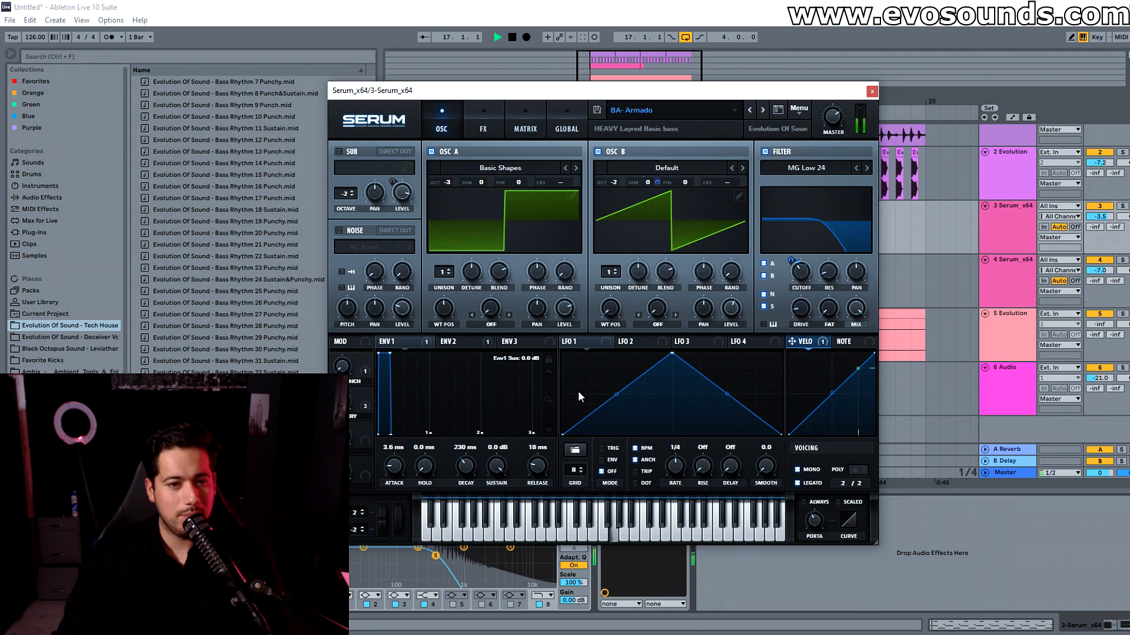
# Step: Close Serum, lower track 3's volume to -7.8 dB, and reduce the low-pass cutoff in its EQ
pyautogui.click(872, 91)
pyautogui.press('Tab')
pyautogui.moveTo(544, 344); pyautogui.dragTo(544, 355)
pyautogui.moveTo(435, 555); pyautogui.dragTo(404, 554)
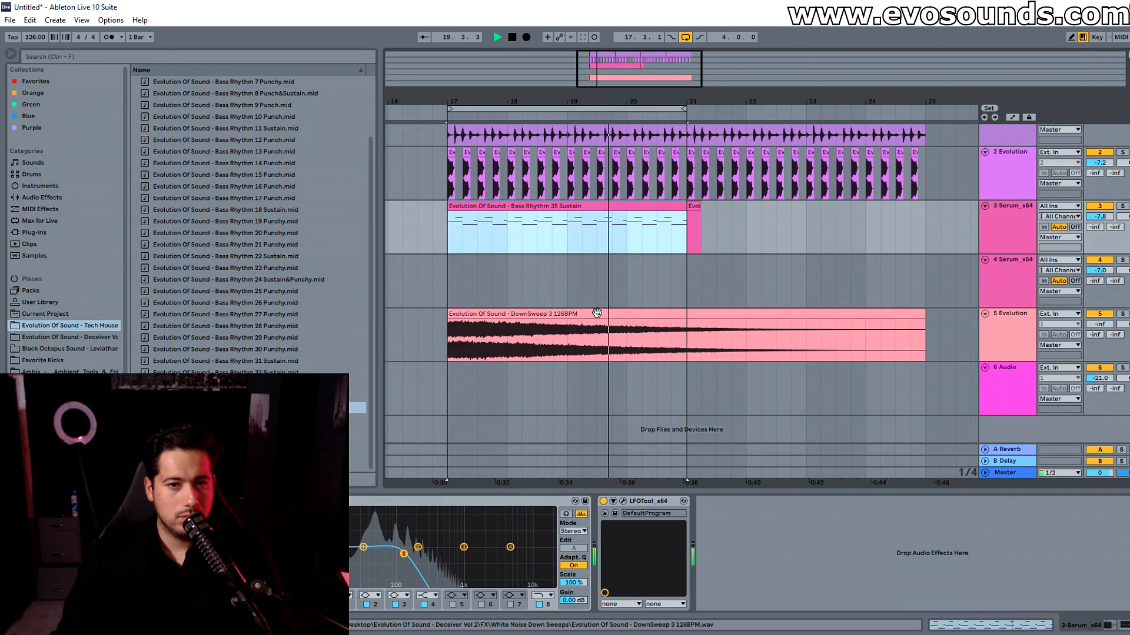
pyautogui.press('Tab')
# Step: Examine the Bass Rhythm 35 Sustain clip's notes, then check Serum's portamento time while playing the loop
pyautogui.doubleClick(525, 207)
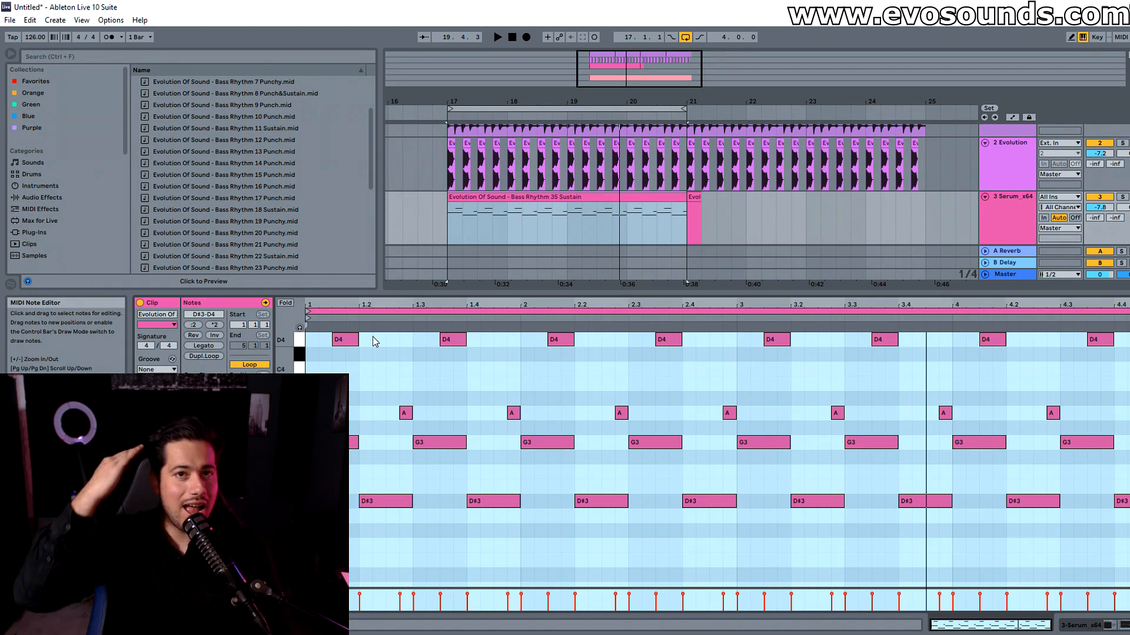
pyautogui.click(1018, 203)
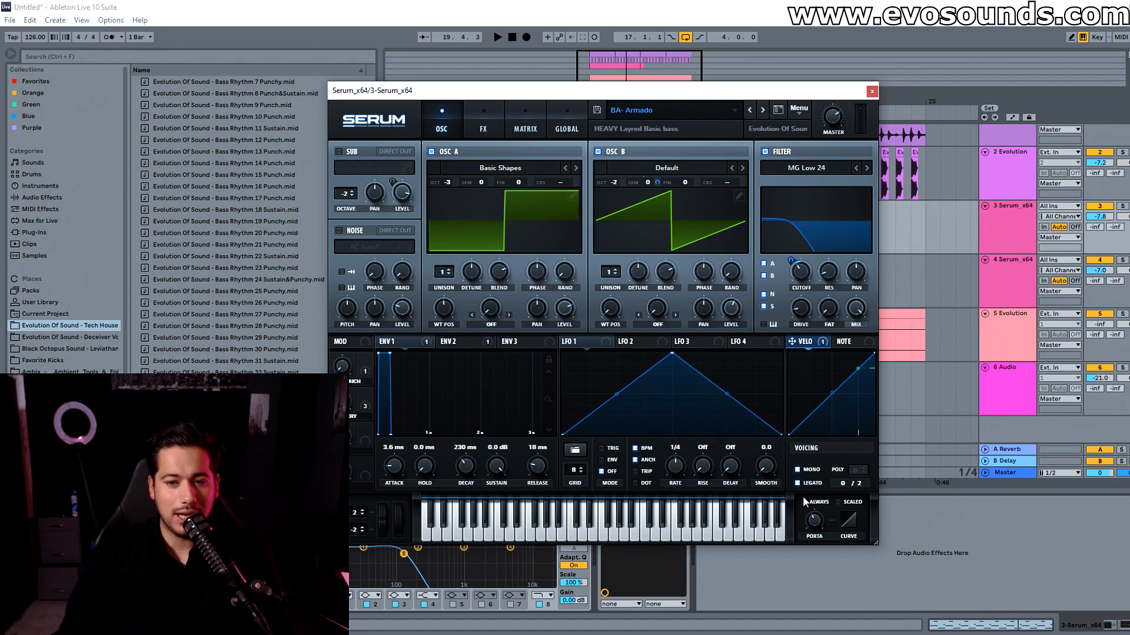
pyautogui.moveTo(806, 534)
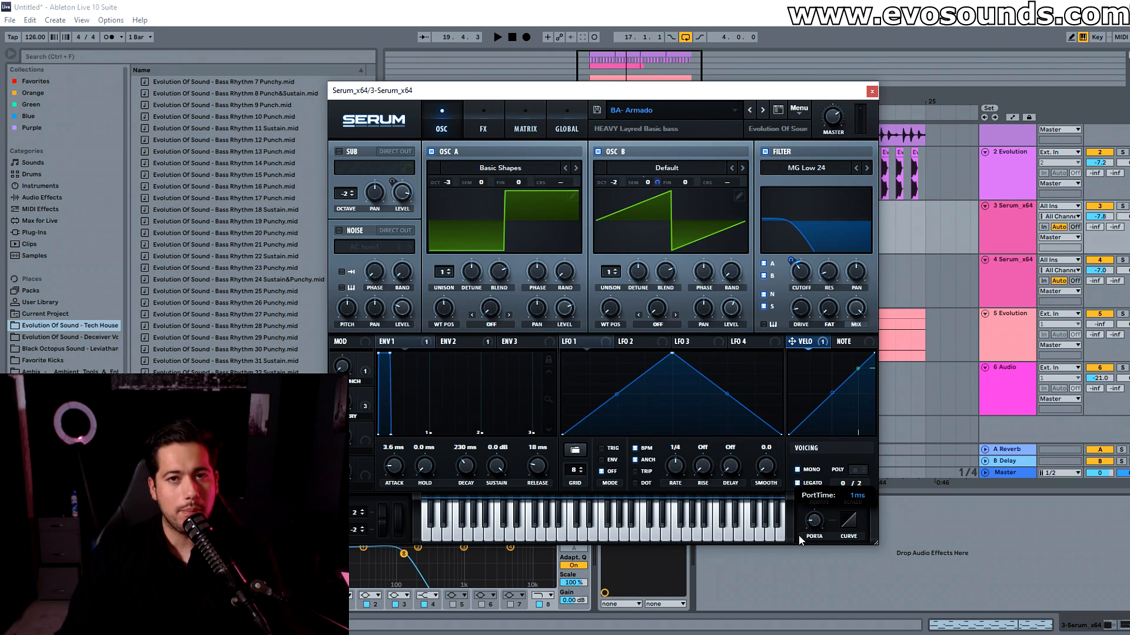
pyautogui.press('space')
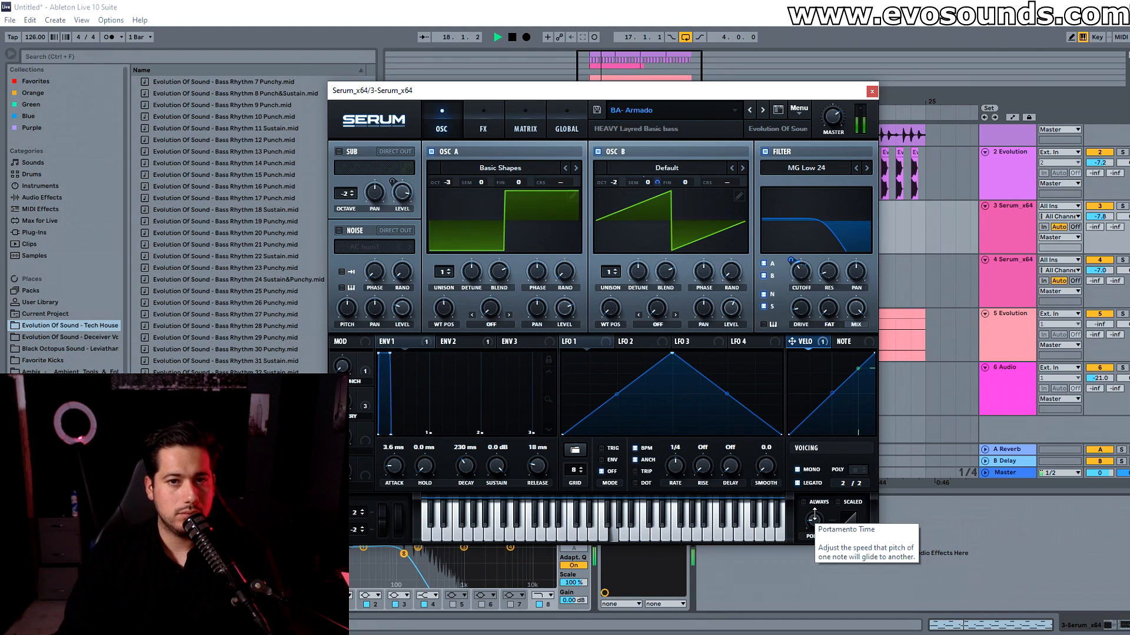
pyautogui.press('space')
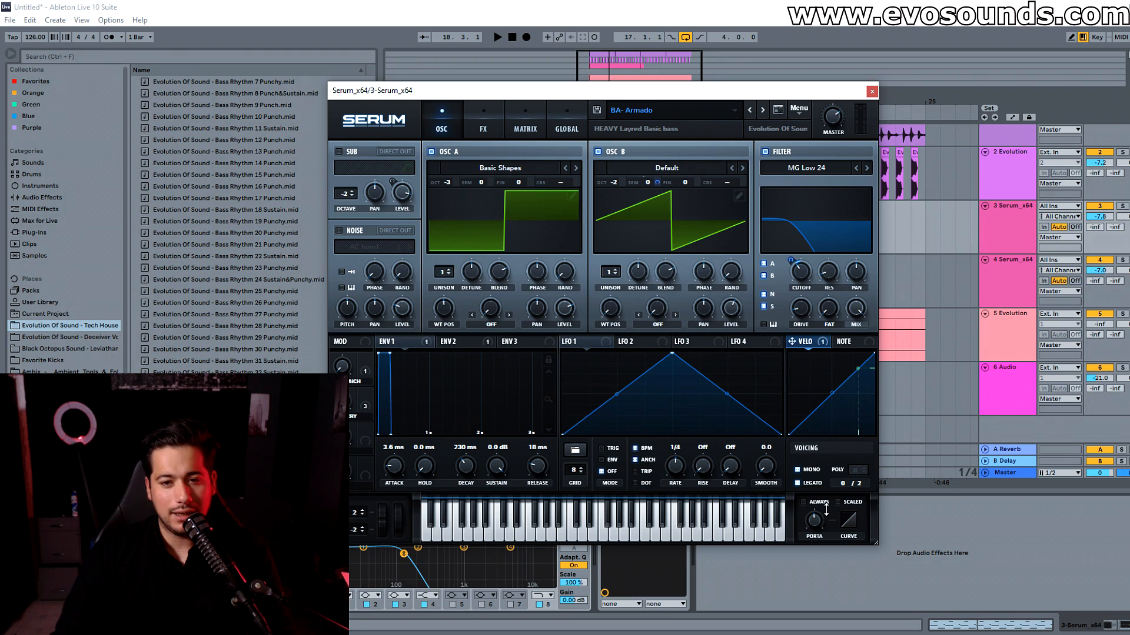
pyautogui.press('space')
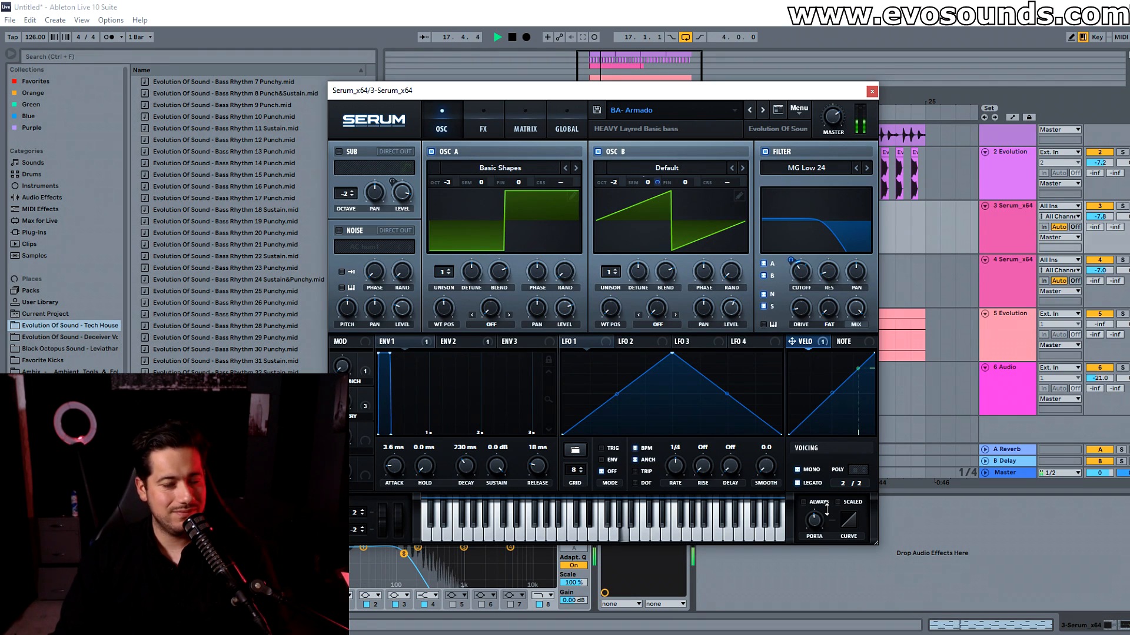
# Step: Lower the bass EQ's low-pass cutoff slightly further, adjust Serum's portamento time, and play the loop
pyautogui.moveTo(405, 561); pyautogui.dragTo(401, 554)
pyautogui.press('space')
pyautogui.moveTo(814, 524)
pyautogui.mouseDown()
pyautogui.moveTo(801, 542)
pyautogui.moveTo(808, 529)
pyautogui.mouseUp()
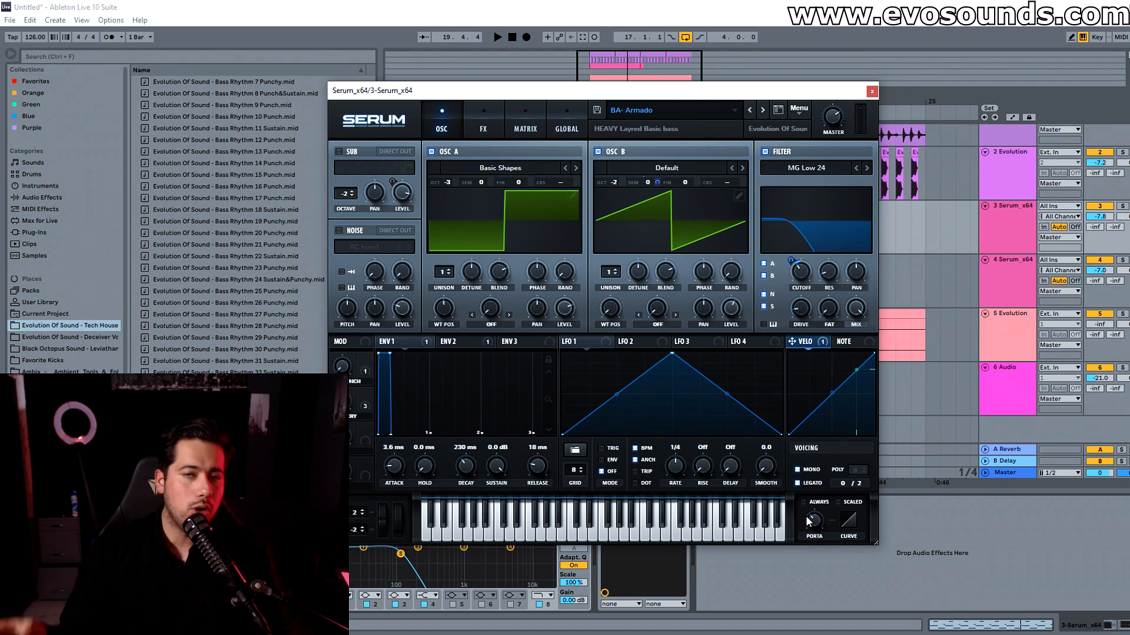
pyautogui.press('space')
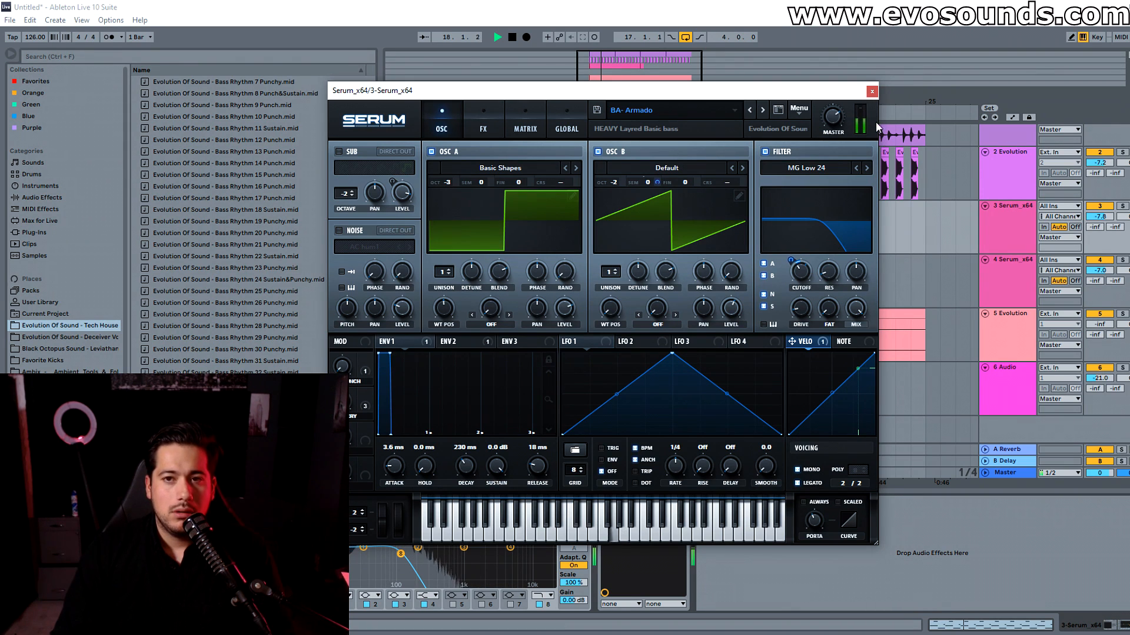
# Step: Close Serum, open the Bass Rhythm 35 Sustain clip, and lower its first D4 note to A#3
pyautogui.click(872, 91)
pyautogui.press('space')
pyautogui.click(473, 204)
pyautogui.doubleClick(472, 204)
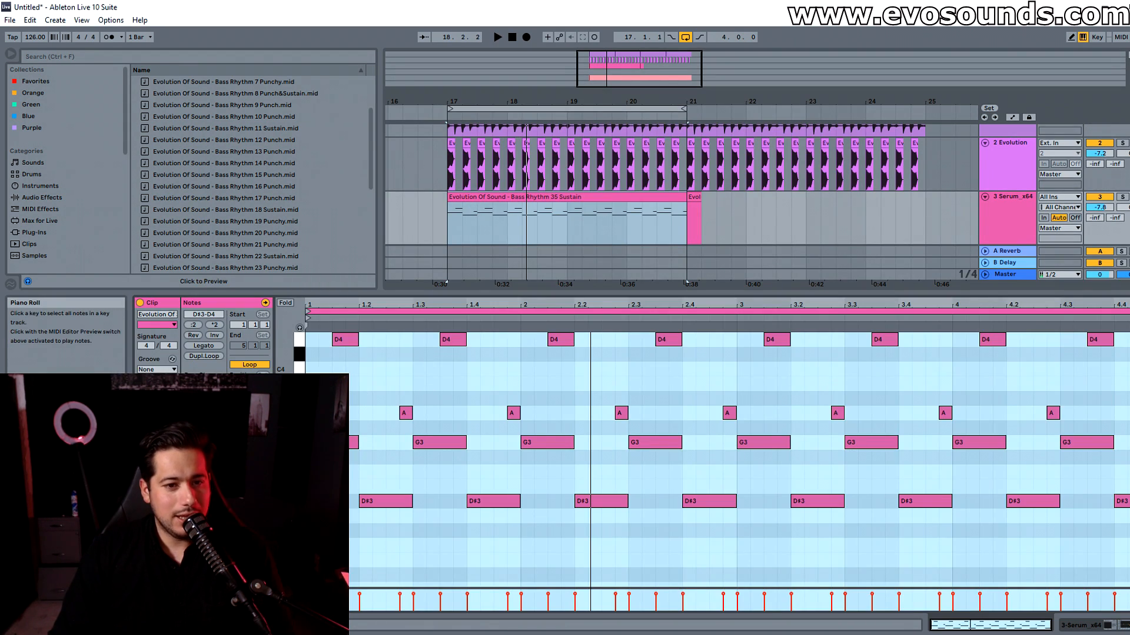
pyautogui.press('space')
pyautogui.press('space')
pyautogui.moveTo(379, 292); pyautogui.dragTo(346, 349)
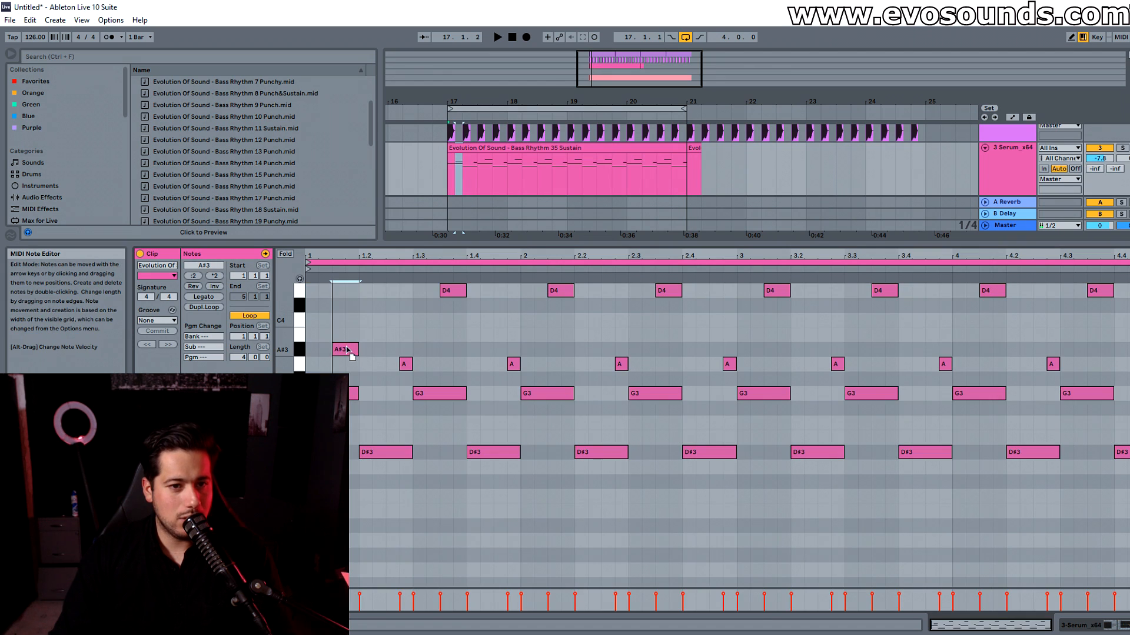
# Step: Lower the second D4 note in bar 1 to A#3 and both short A notes to G3 while playing the loop
pyautogui.press('space')
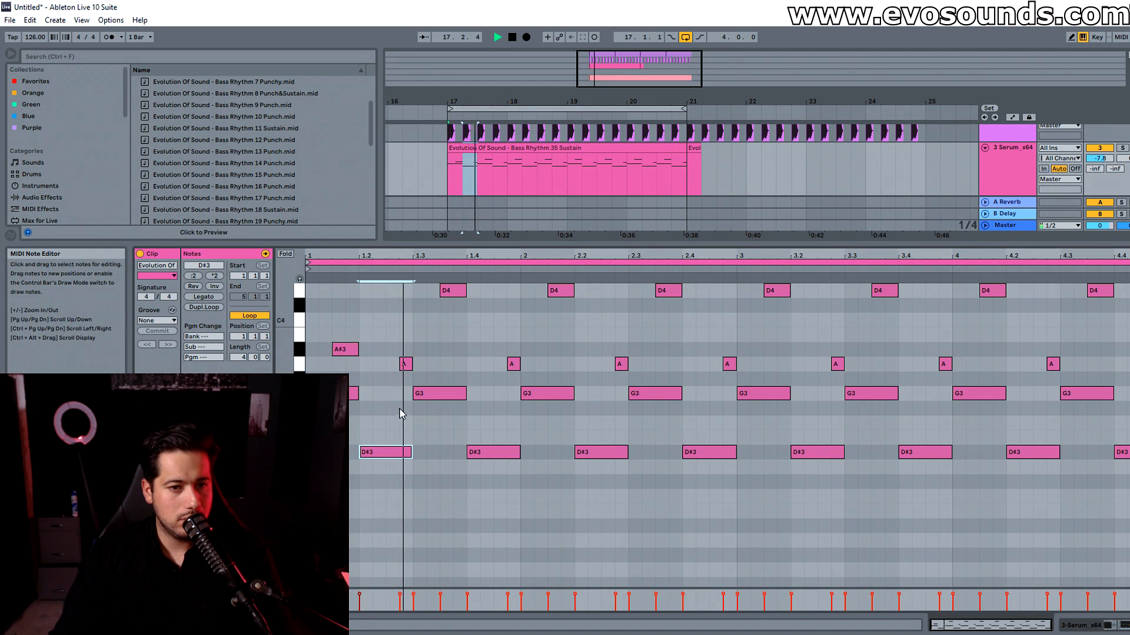
pyautogui.moveTo(406, 365); pyautogui.dragTo(407, 351)
pyautogui.press('space')
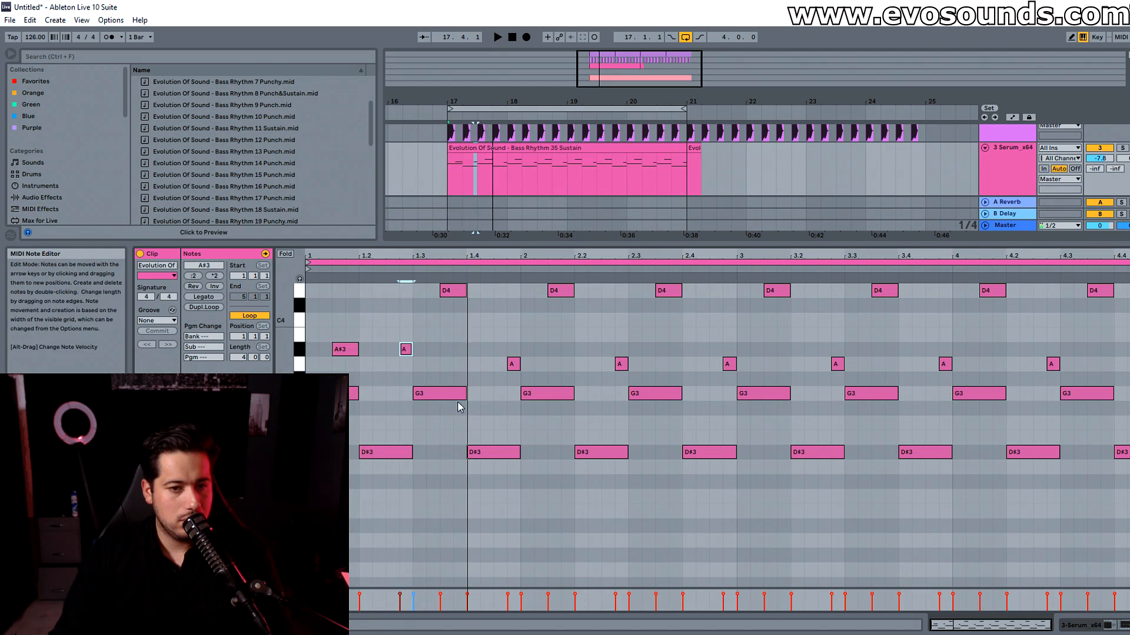
pyautogui.moveTo(453, 290); pyautogui.dragTo(453, 305)
pyautogui.press('space')
pyautogui.moveTo(510, 365); pyautogui.dragTo(512, 393)
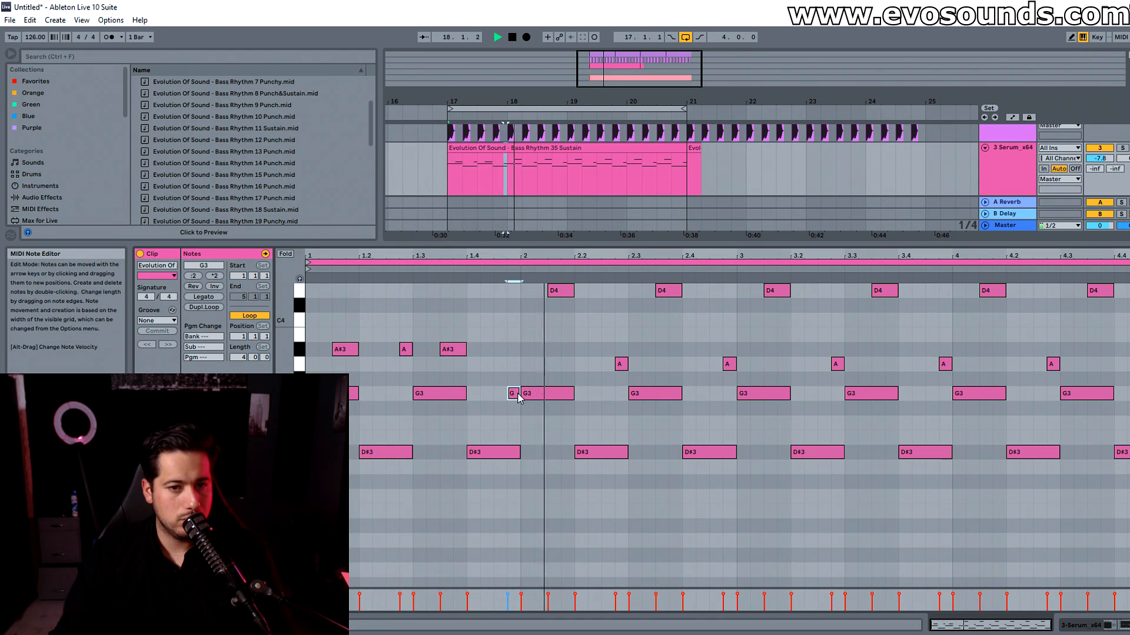
pyautogui.moveTo(406, 349); pyautogui.dragTo(406, 393)
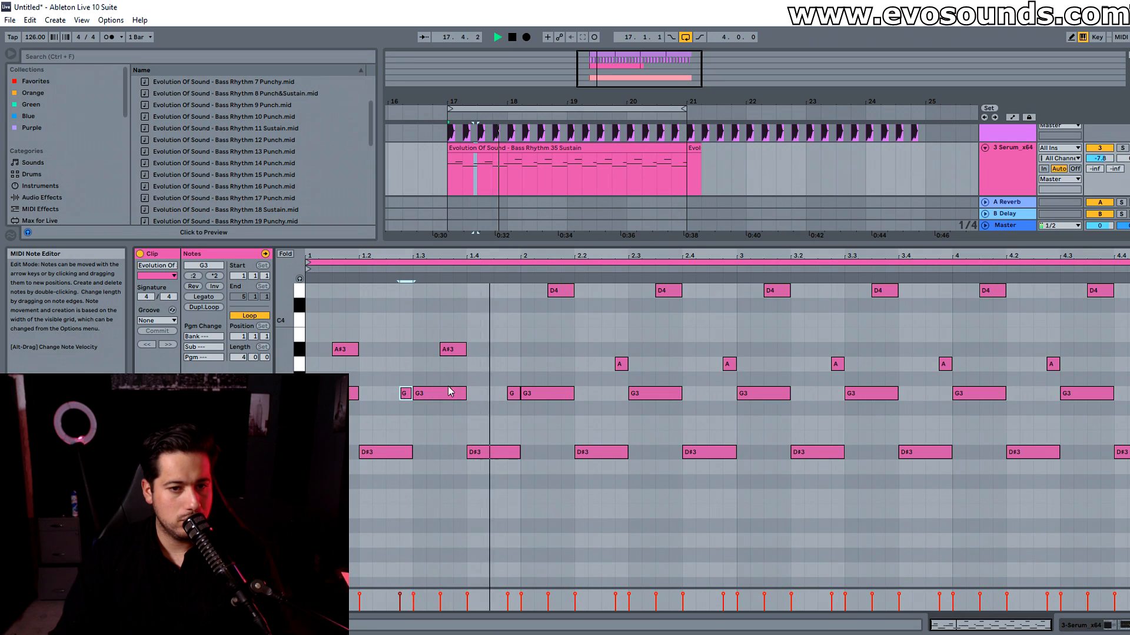
# Step: Reopen track 3's Serum and check its portamento setting while playing the loop
pyautogui.press('space')
pyautogui.doubleClick(989, 179)
pyautogui.click(154, 504)
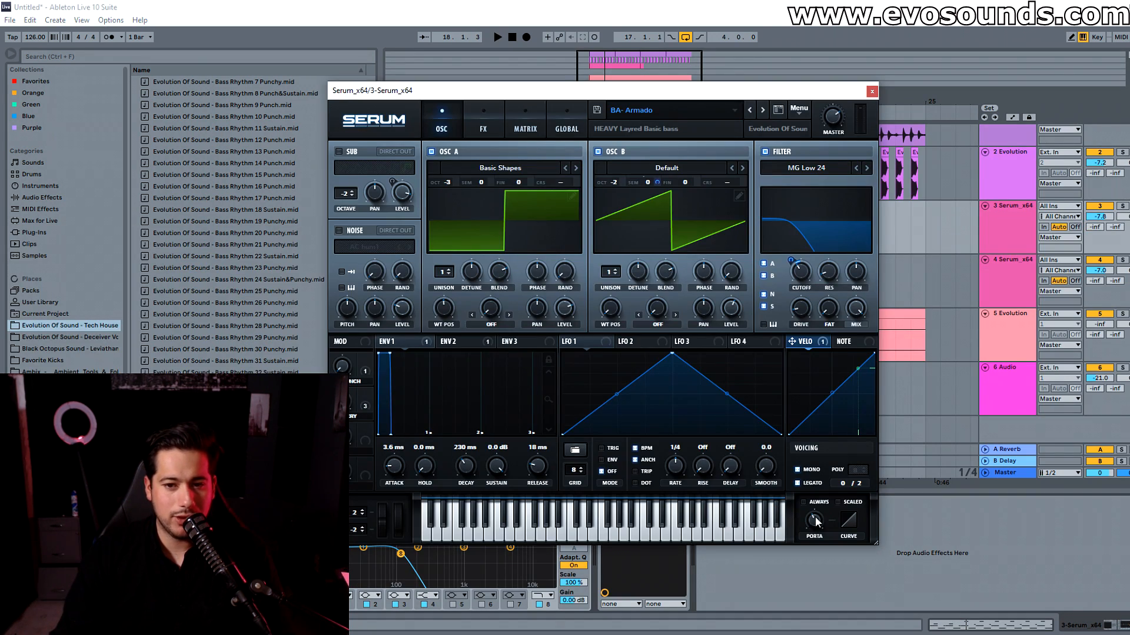
pyautogui.press('space')
pyautogui.click(872, 91)
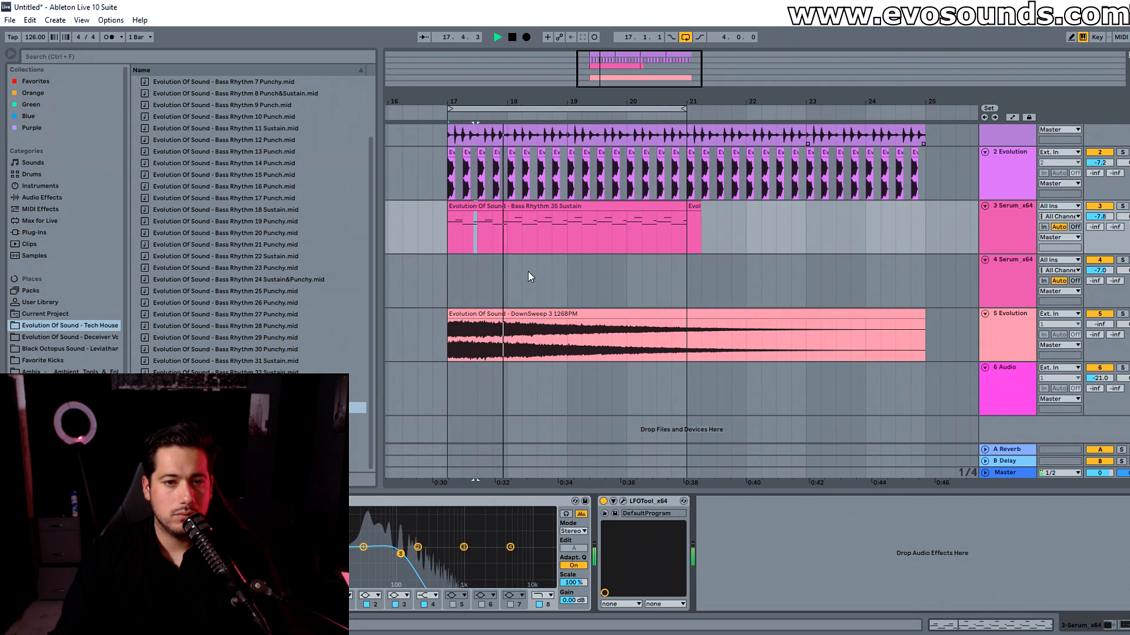
# Step: Reopen the bass clip, delete all notes after bar 1, and duplicate the first bar's notes three times
pyautogui.doubleClick(474, 223)
pyautogui.press('space')
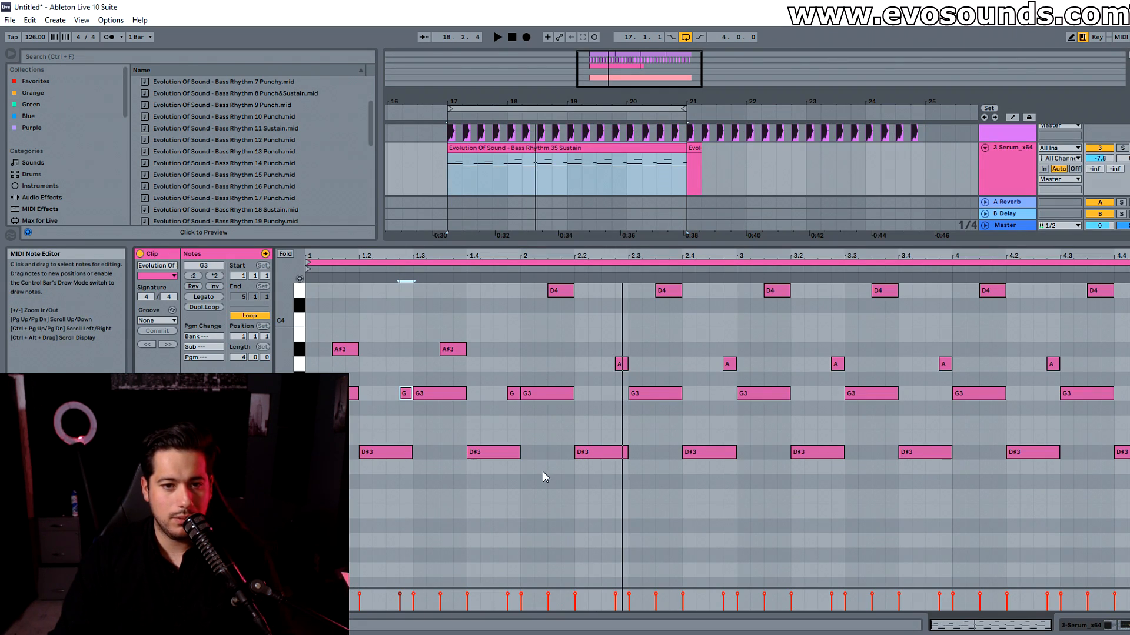
pyautogui.moveTo(542, 472); pyautogui.dragTo(1129, 259)
pyautogui.press('Delete')
pyautogui.moveTo(519, 478); pyautogui.dragTo(202, 250)
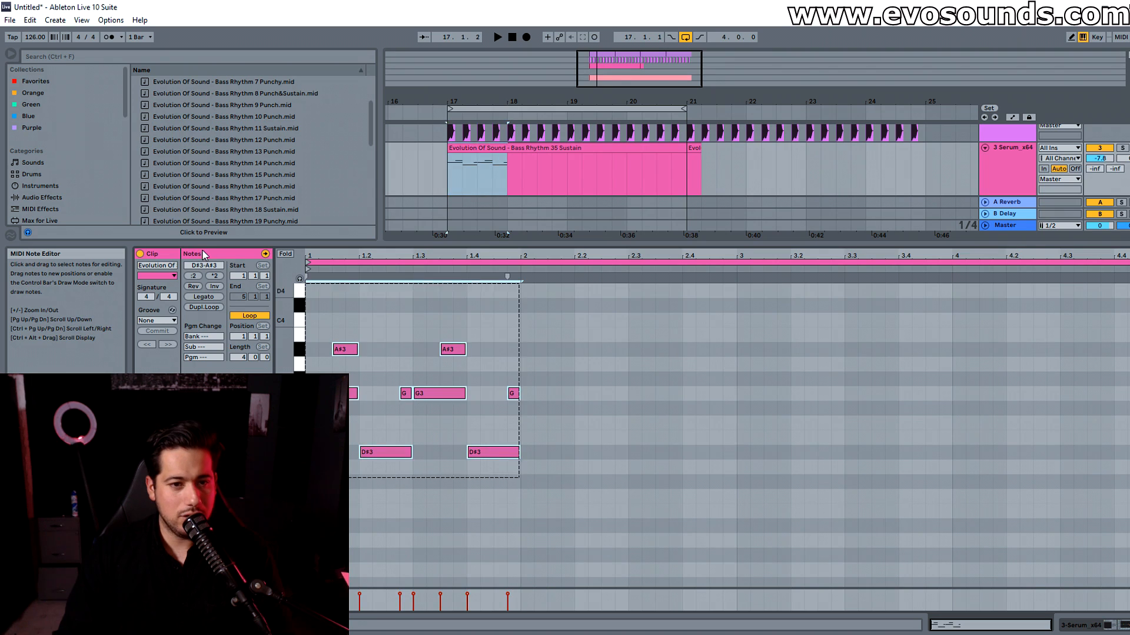
pyautogui.hotkey('ctrl', 'd')
pyautogui.hotkey('ctrl', 'd')
pyautogui.hotkey('ctrl', 'd')
pyautogui.click(372, 432)
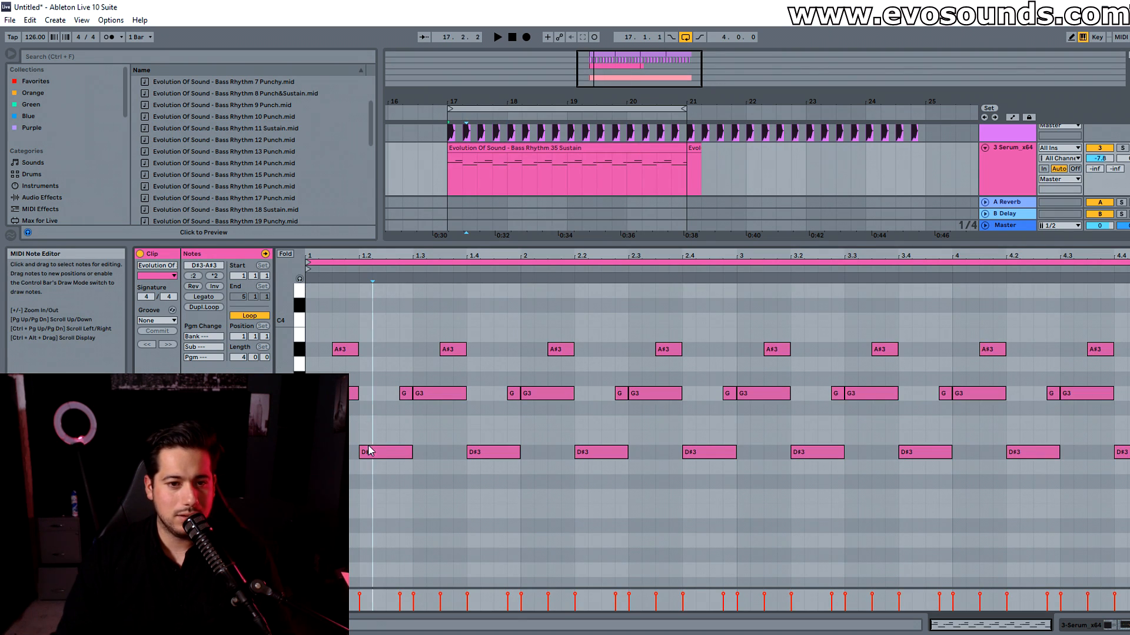
# Step: In bar 1, raise the first D#3 note to G#3 and the second to F3, and play the loop
pyautogui.moveTo(369, 451); pyautogui.dragTo(376, 383)
pyautogui.press('space')
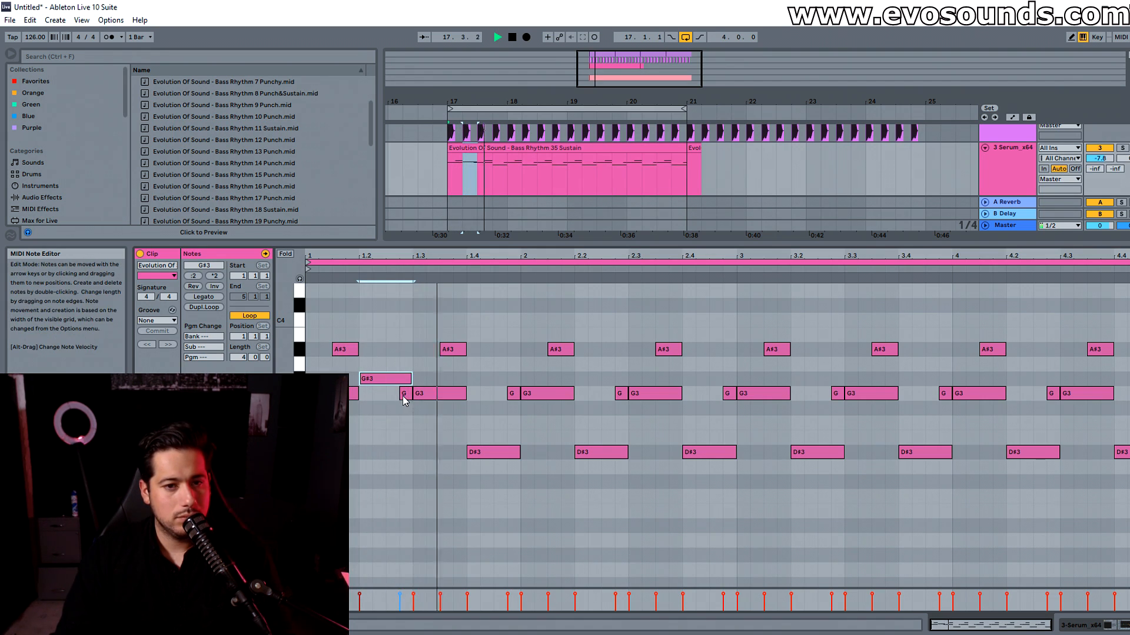
pyautogui.moveTo(485, 452); pyautogui.dragTo(487, 424)
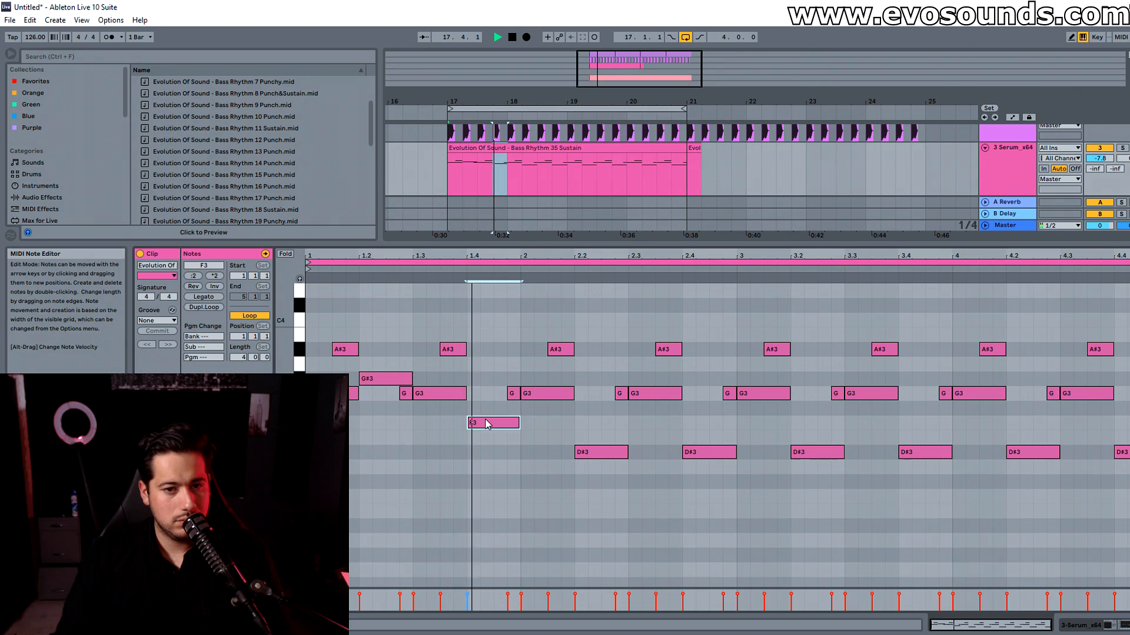
pyautogui.click(535, 476)
pyautogui.press('space')
# Step: Delete all the notes after bar 1 in the bass clip
pyautogui.moveTo(524, 489); pyautogui.dragTo(1126, 318)
pyautogui.press('Delete')
pyautogui.click(524, 451)
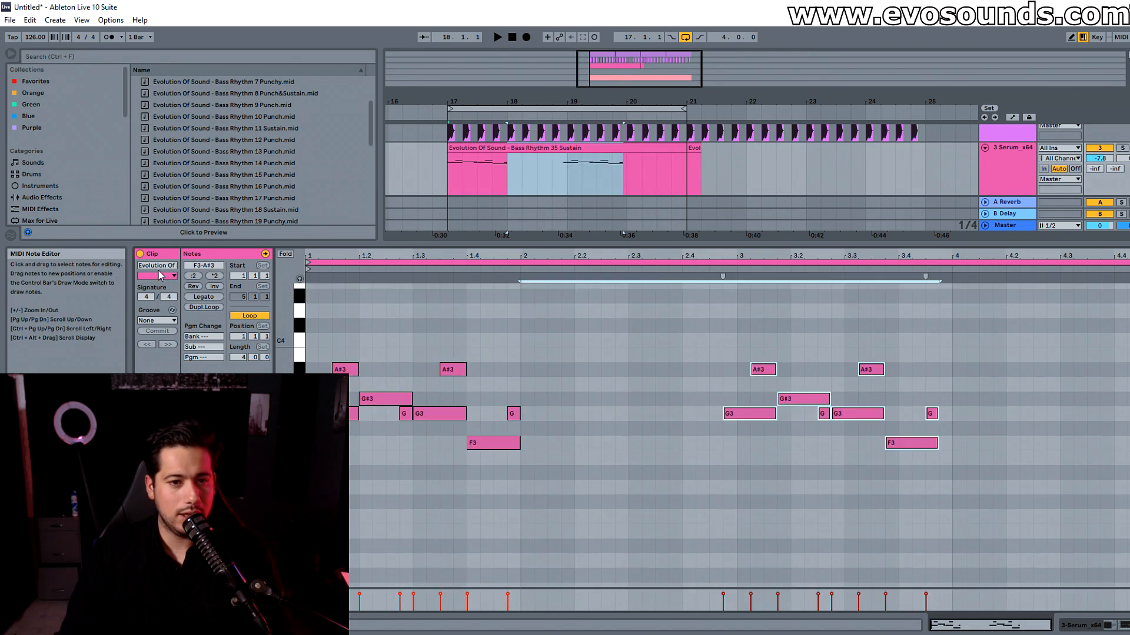
pyautogui.hotkey('ctrl', 'd')
pyautogui.hotkey('ctrl', 'd')
pyautogui.hotkey('ctrl', 'z')
pyautogui.hotkey('ctrl', 'z')
pyautogui.hotkey('ctrl', 'z')
# Step: Duplicate the edited first bar's notes three times to fill the four-bar clip, and play the loop
pyautogui.moveTo(600, 256); pyautogui.dragTo(835, 212)
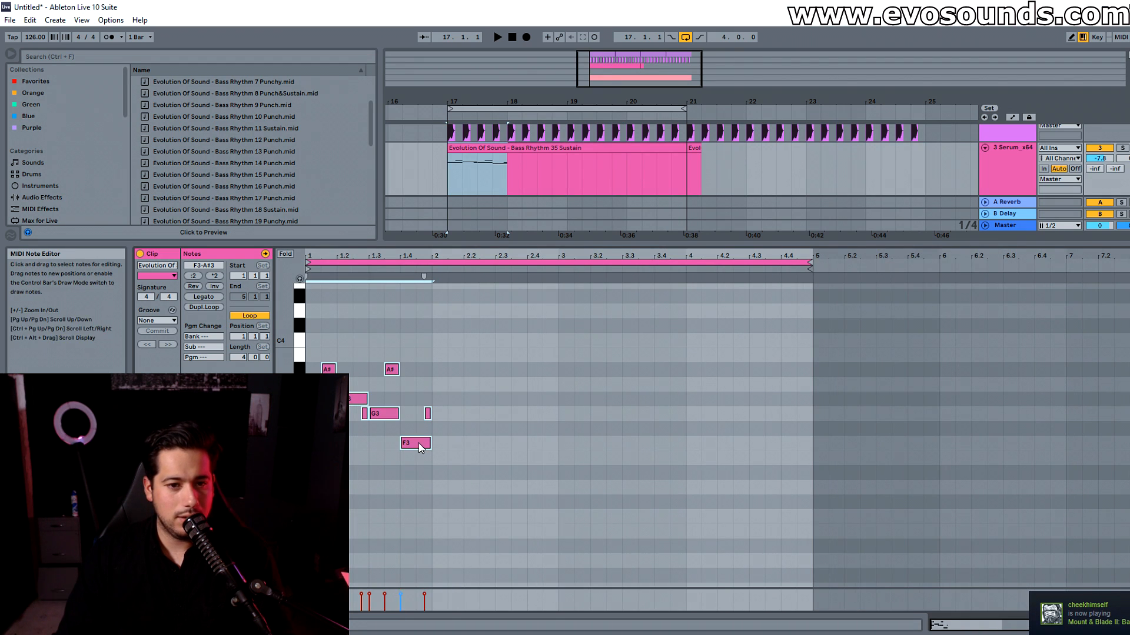
pyautogui.hotkey('ctrl', 'd')
pyautogui.hotkey('ctrl', 'd')
pyautogui.hotkey('ctrl', 'd')
pyautogui.press('space')
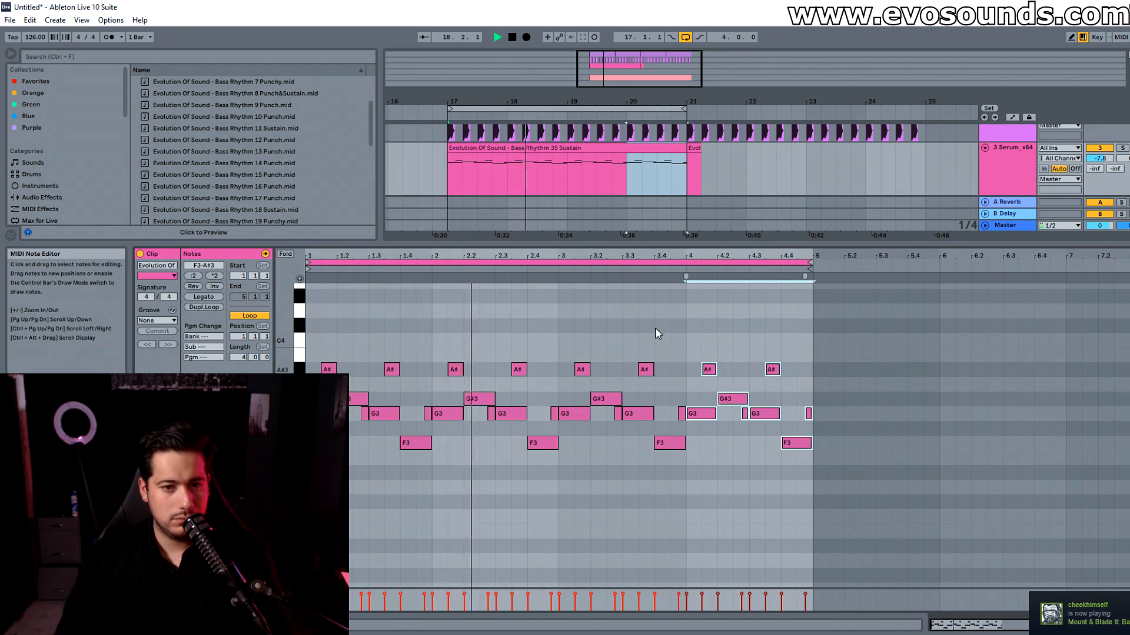
# Step: Reopen track 3's Serum, lower the Env 1 sustain to -7.2 dB, and raise the EQ's low-pass cutoff to about 1 kHz
pyautogui.doubleClick(1011, 179)
pyautogui.click(167, 502)
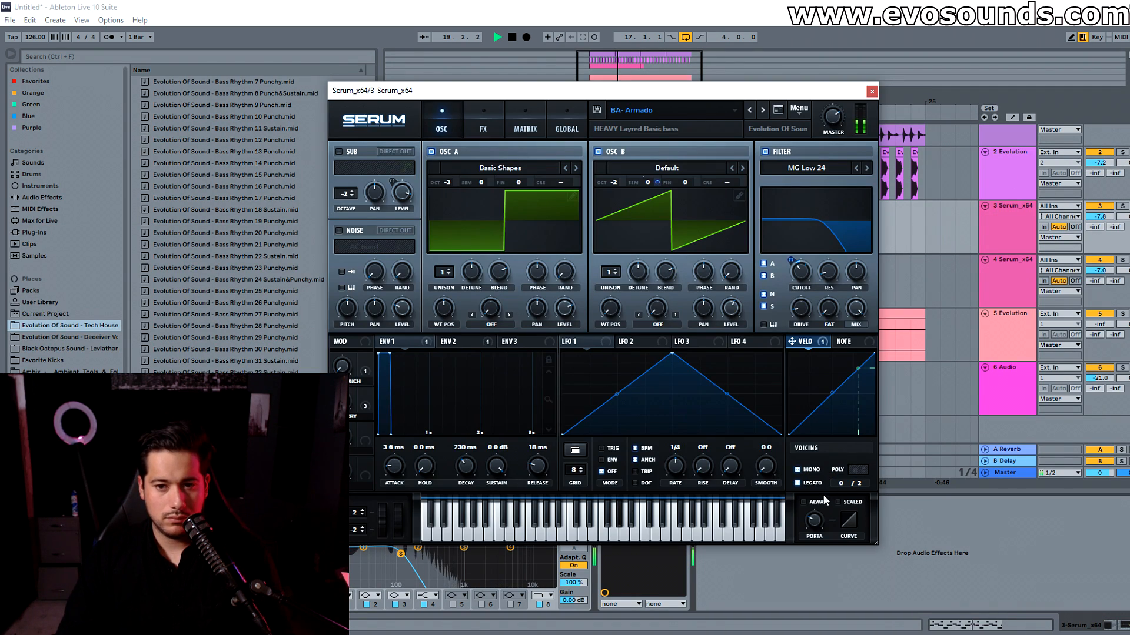
pyautogui.moveTo(497, 459); pyautogui.dragTo(504, 452)
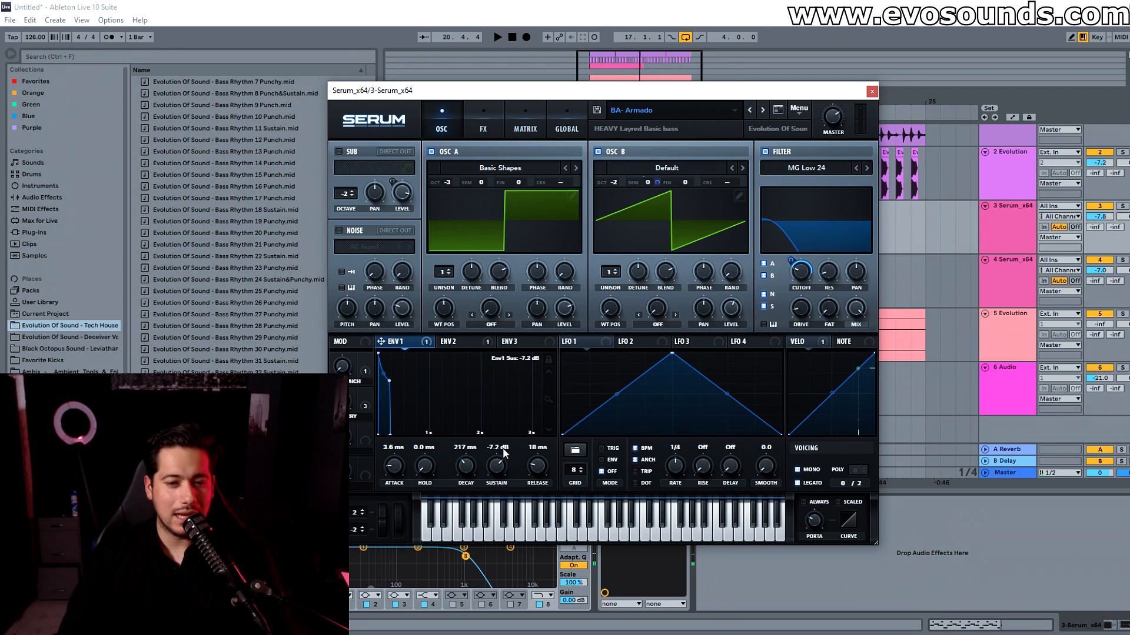
# Step: Close Serum, commit an MPC 16 groove to the bass clip, and play the loop
pyautogui.click(872, 92)
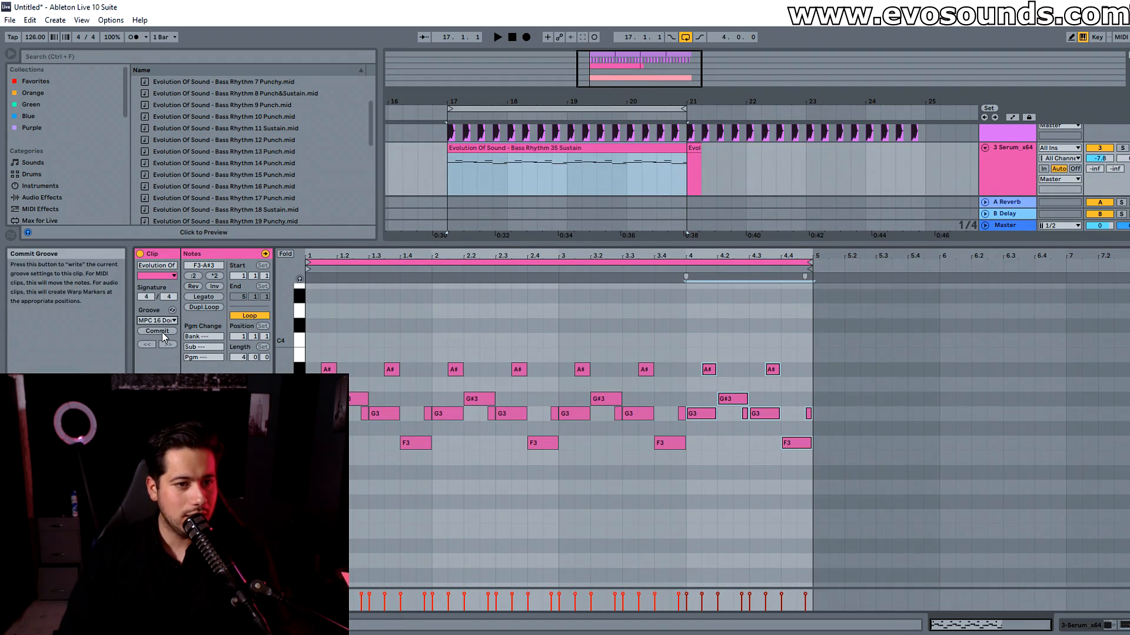
pyautogui.click(161, 331)
pyautogui.press('space')
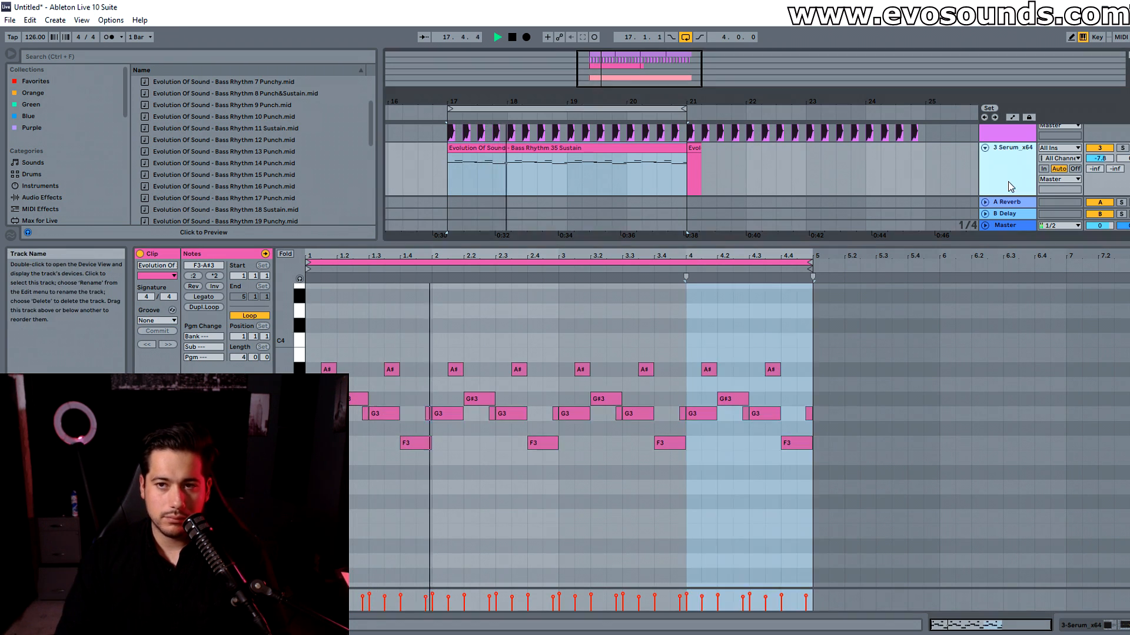
# Step: In track 3's Serum, set the Env 1 sustain to -0.9 dB and its filter cutoff modulation to 14 while playing
pyautogui.doubleClick(1010, 187)
pyautogui.press('space')
pyautogui.click(216, 502)
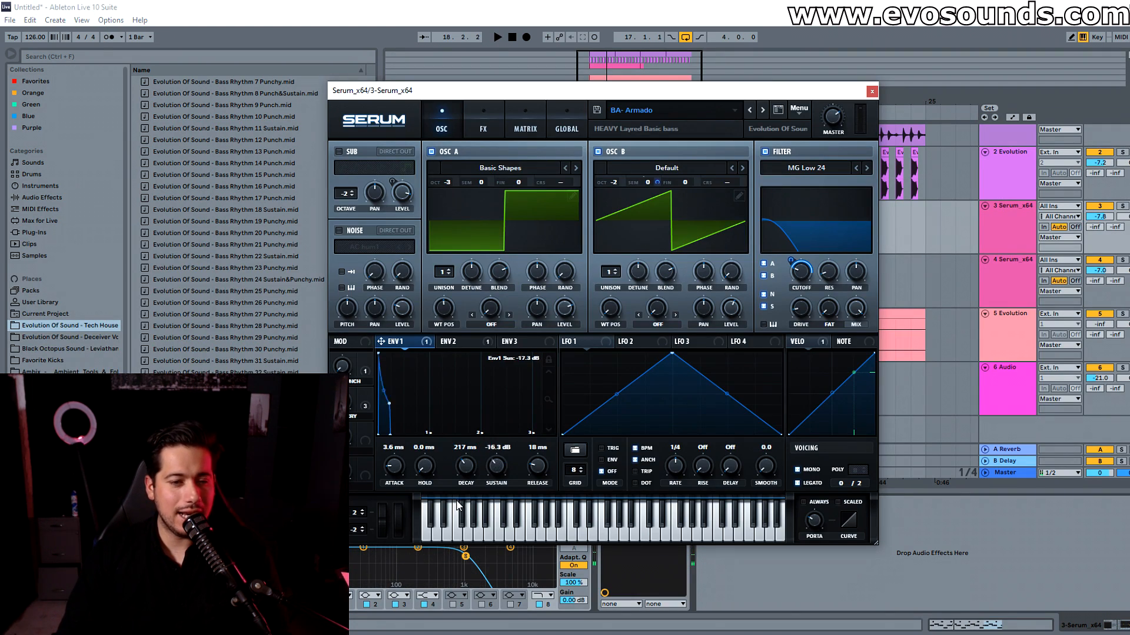
pyautogui.press('space')
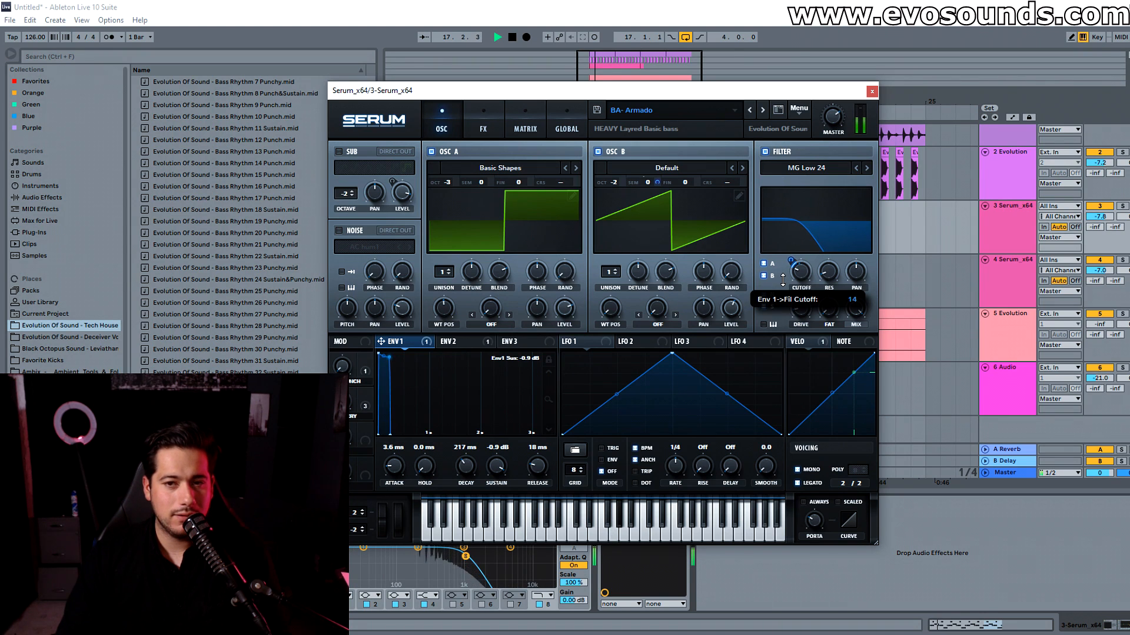
pyautogui.click(871, 94)
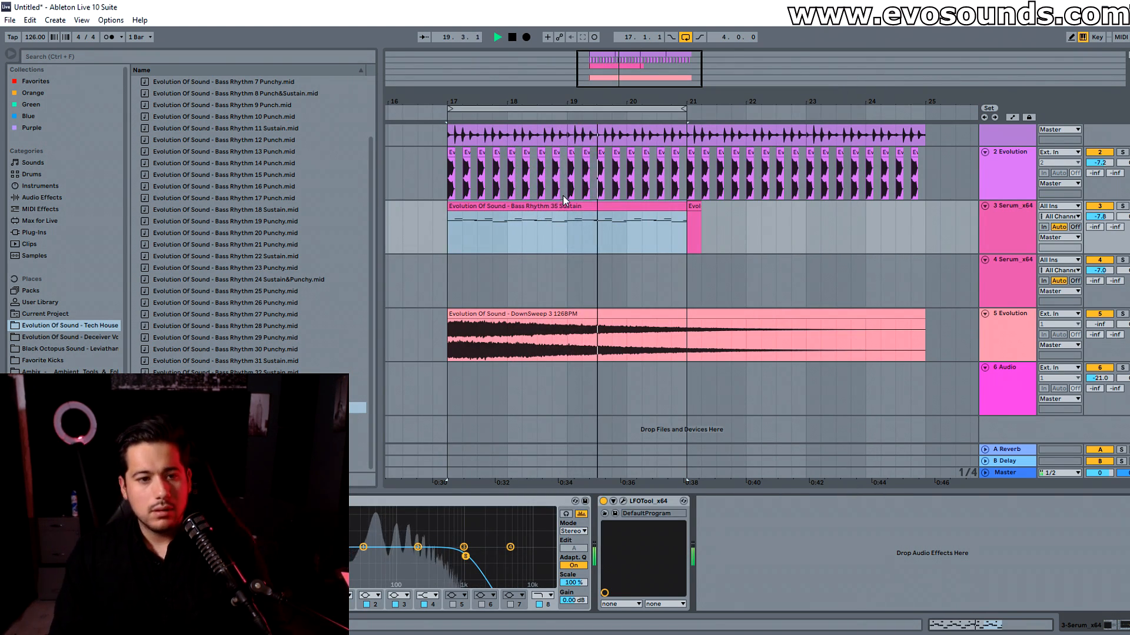
# Step: Reopen the bass clip, raise the second A#3 note in bar 1 by an octave, and play the loop
pyautogui.press('space')
pyautogui.doubleClick(492, 213)
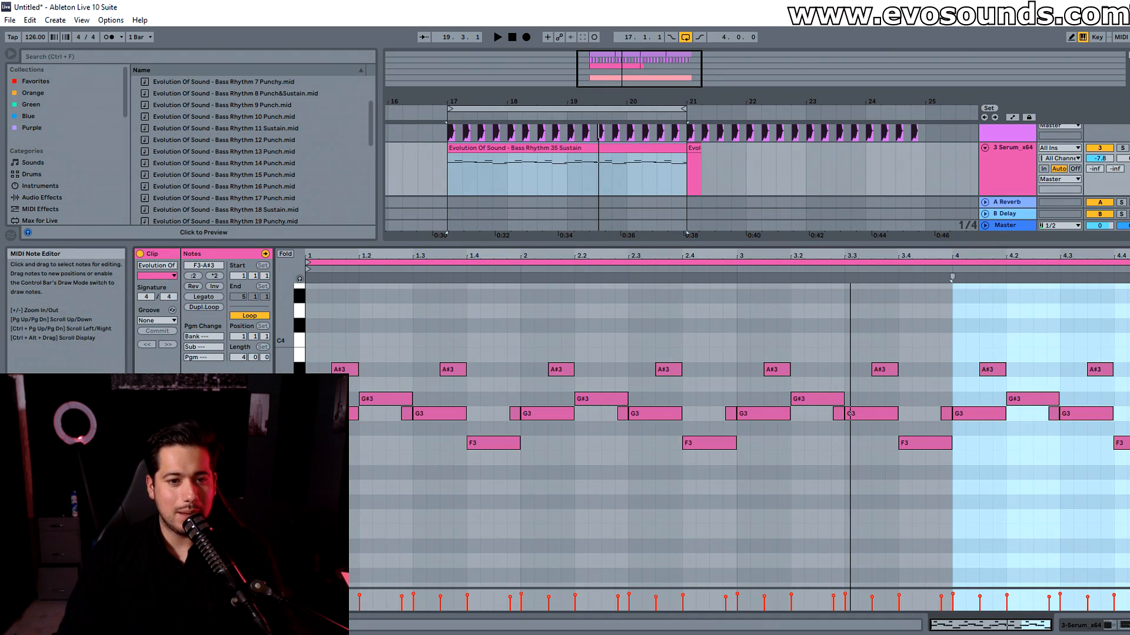
pyautogui.moveTo(331, 379); pyautogui.dragTo(400, 341)
pyautogui.click(448, 369)
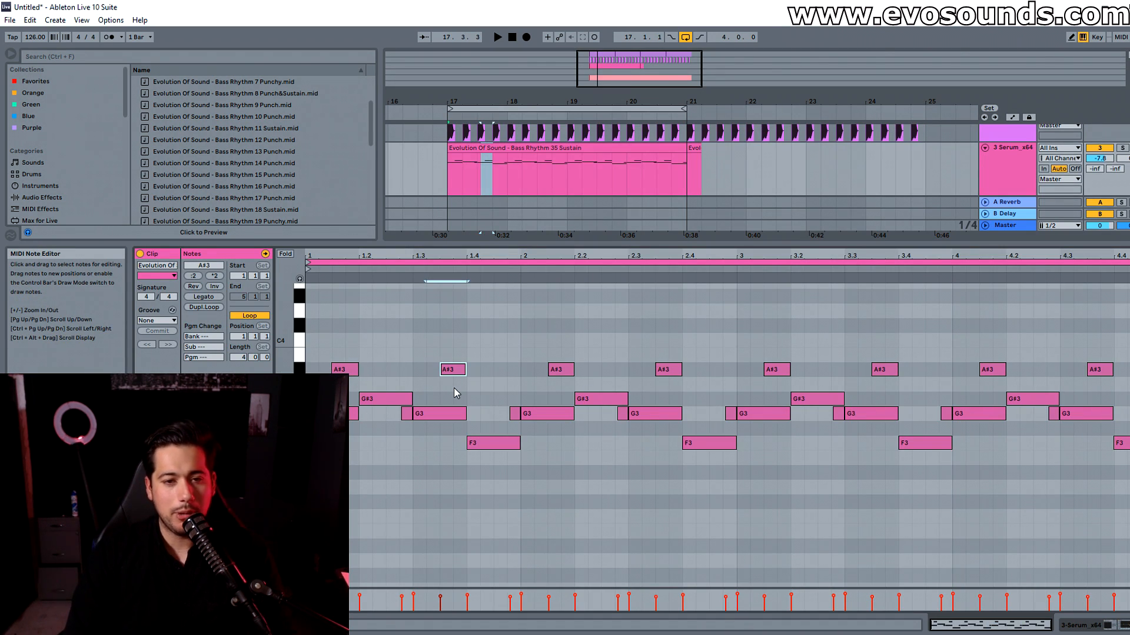
pyautogui.hotkey('shift', 'Up')
pyautogui.press('space')
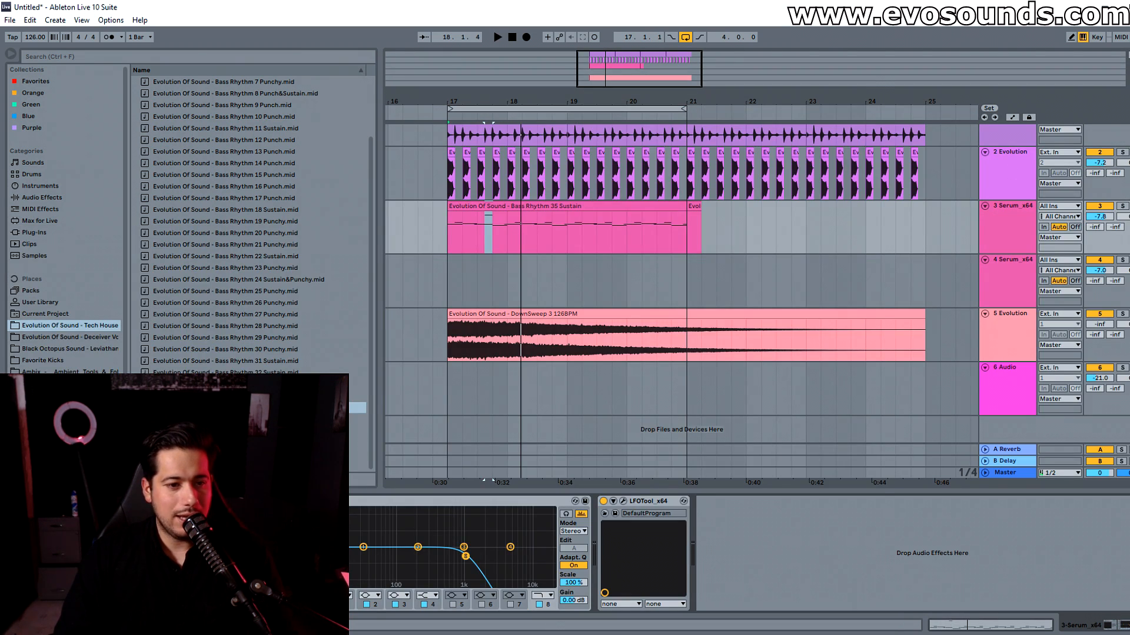
# Step: Reopen track 3's Serum and check the portamento time while playing the bassline with the high octave note
pyautogui.click(205, 501)
pyautogui.moveTo(826, 518)
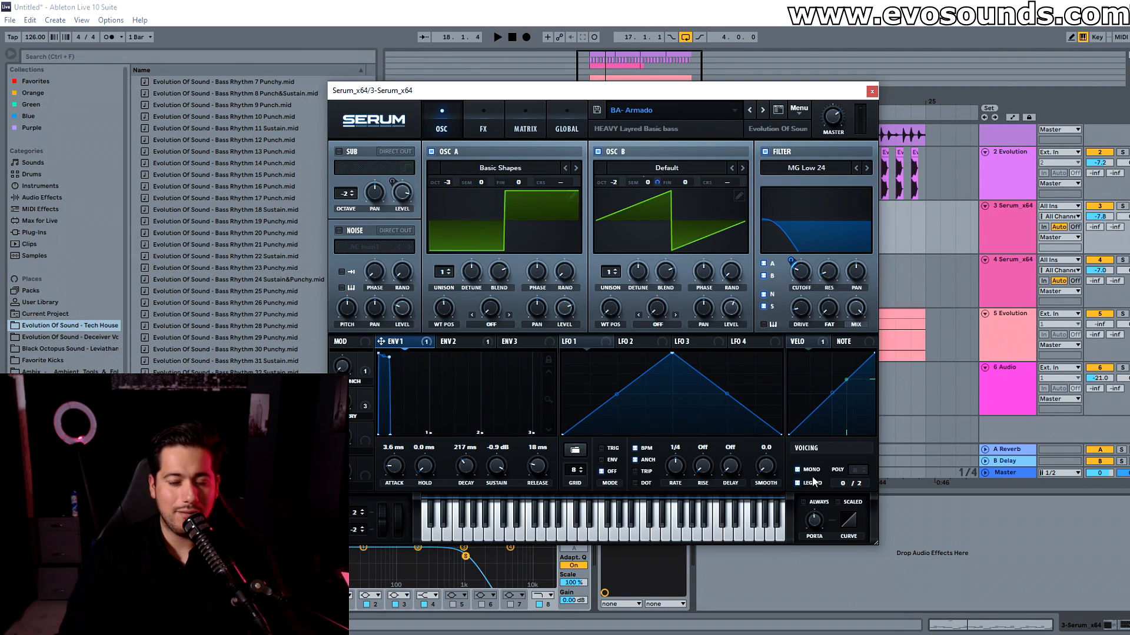
pyautogui.press('space')
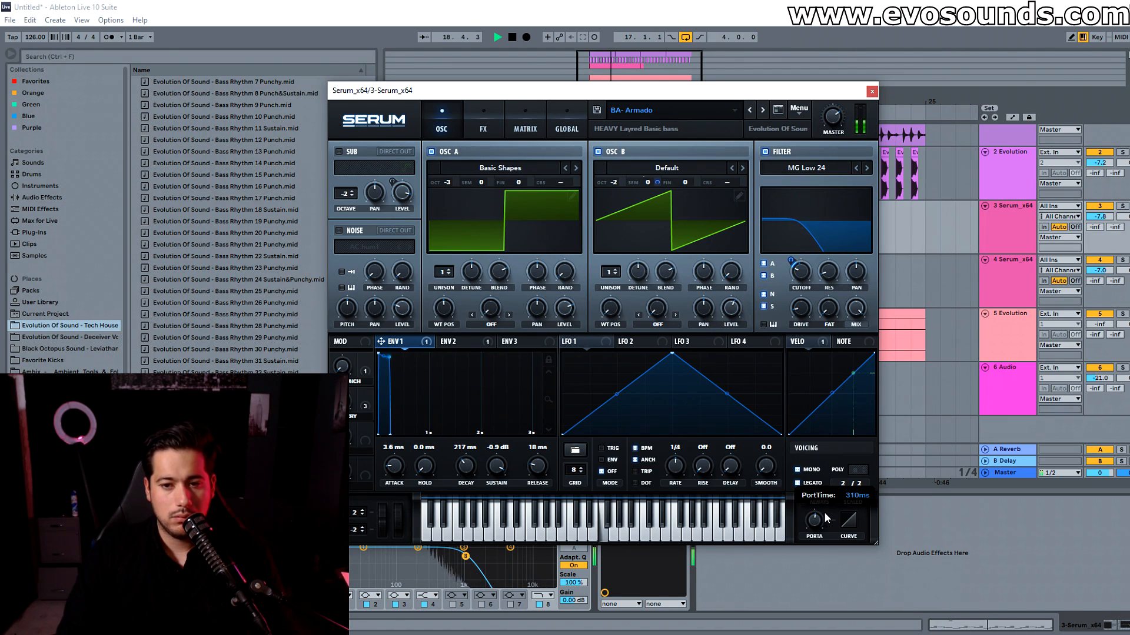
pyautogui.click(872, 91)
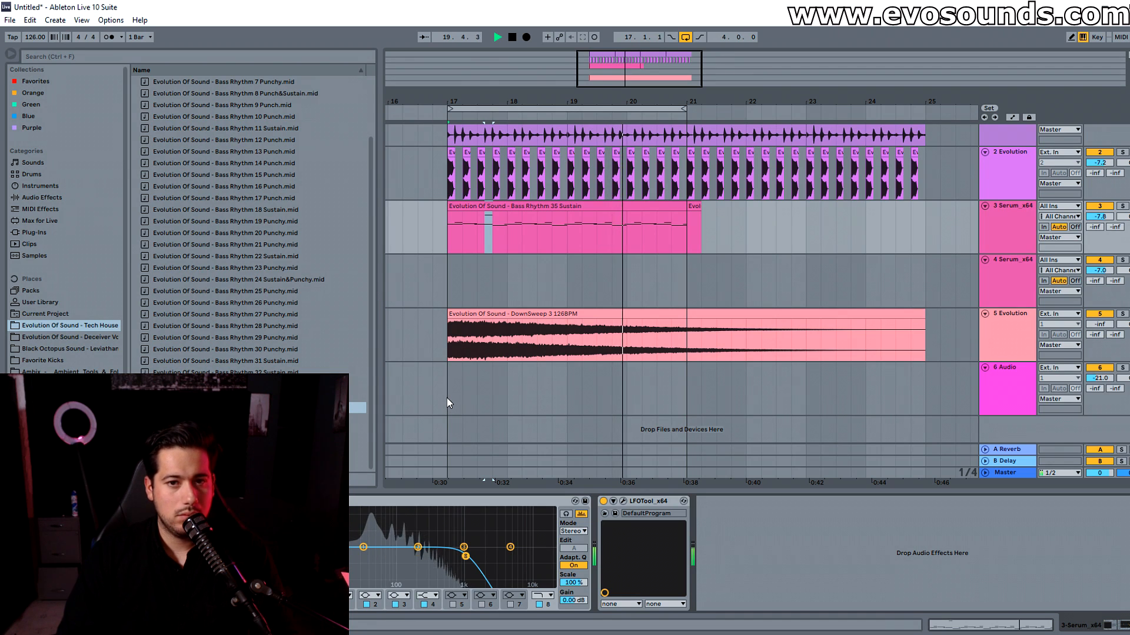
pyautogui.press('space')
pyautogui.click(33, 501)
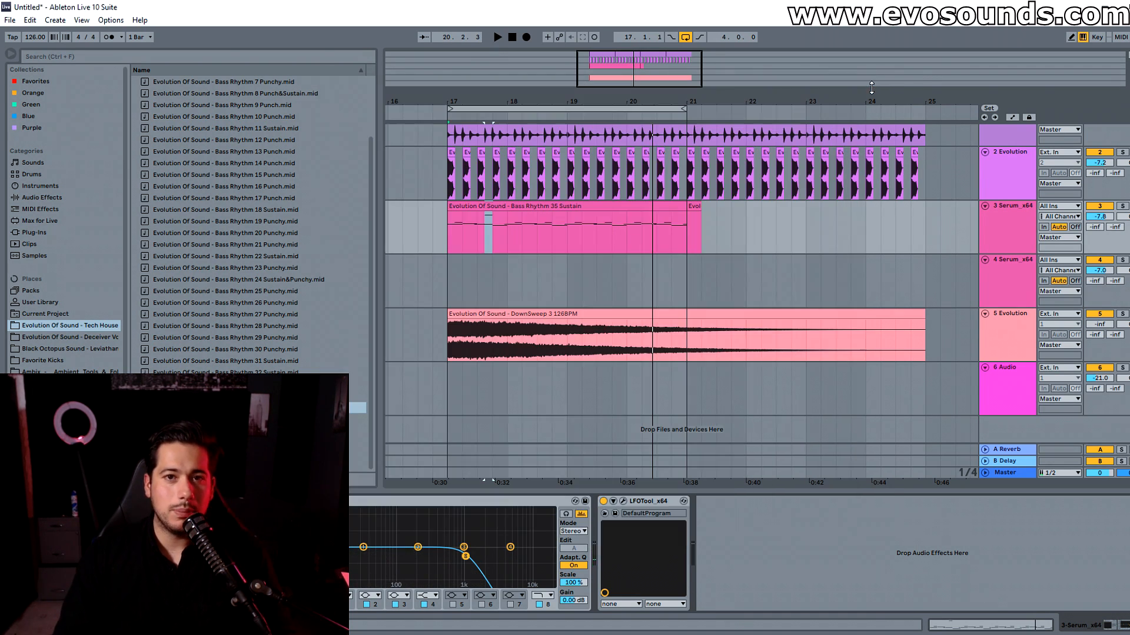
pyautogui.click(872, 91)
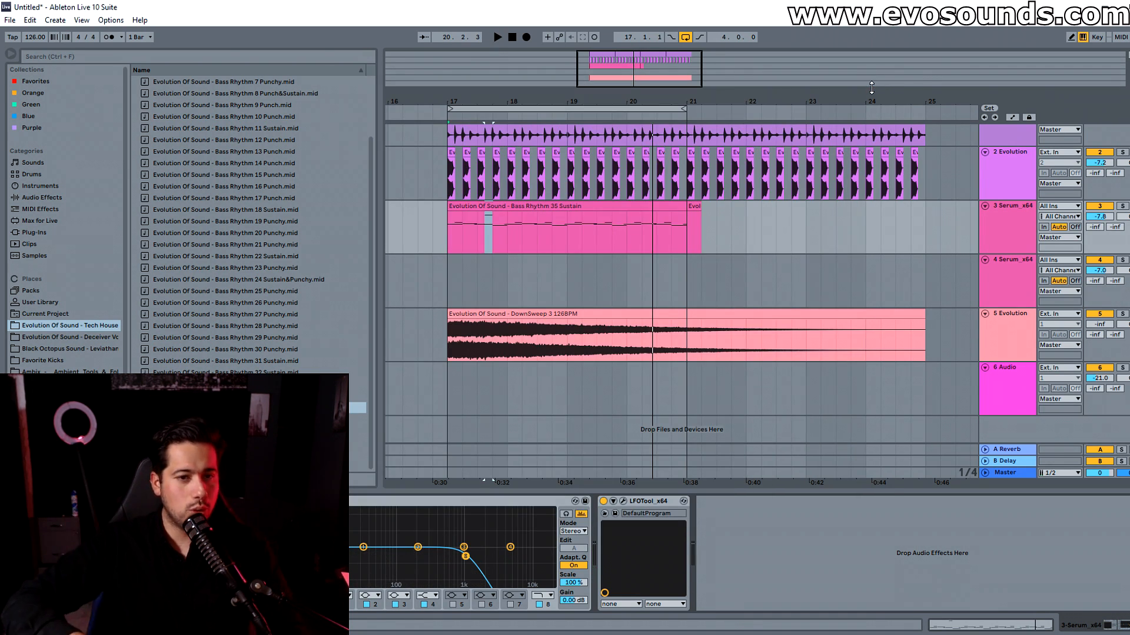